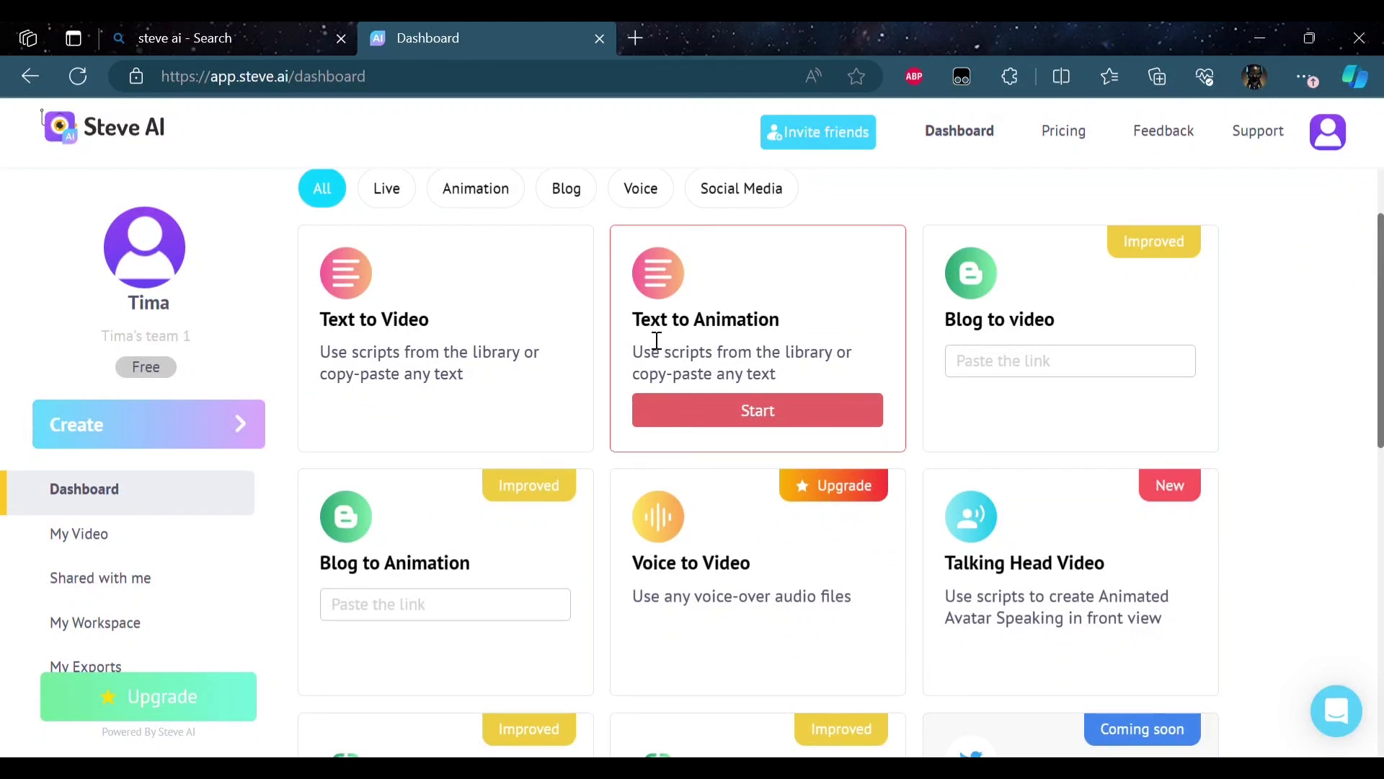
Step: Start a Text to Animation project and set the sample script's category to Explainer Video
{"action": "left_click", "coordinate": [758, 411]}
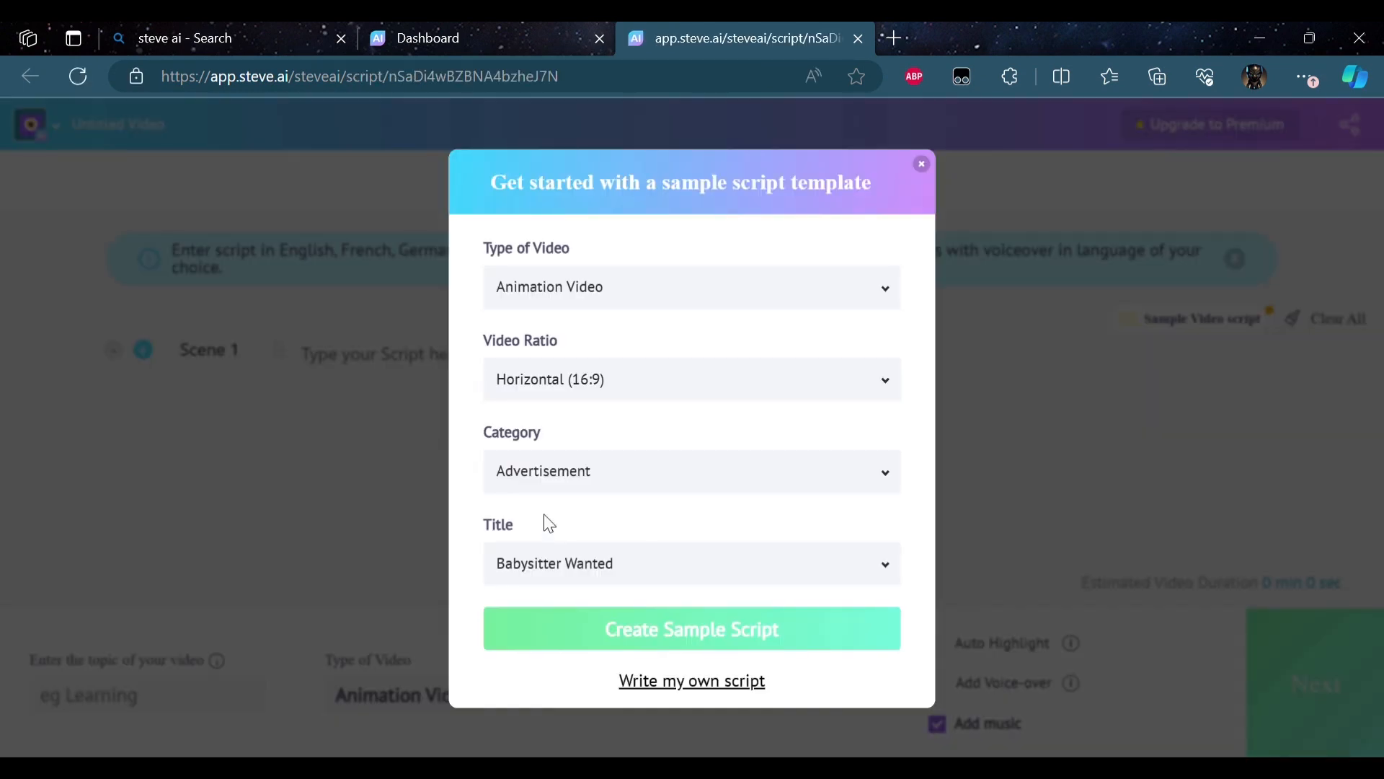
{"action": "left_click", "coordinate": [862, 482]}
{"action": "left_click_drag", "start_coordinate": [845, 426], "coordinate": [845, 453]}
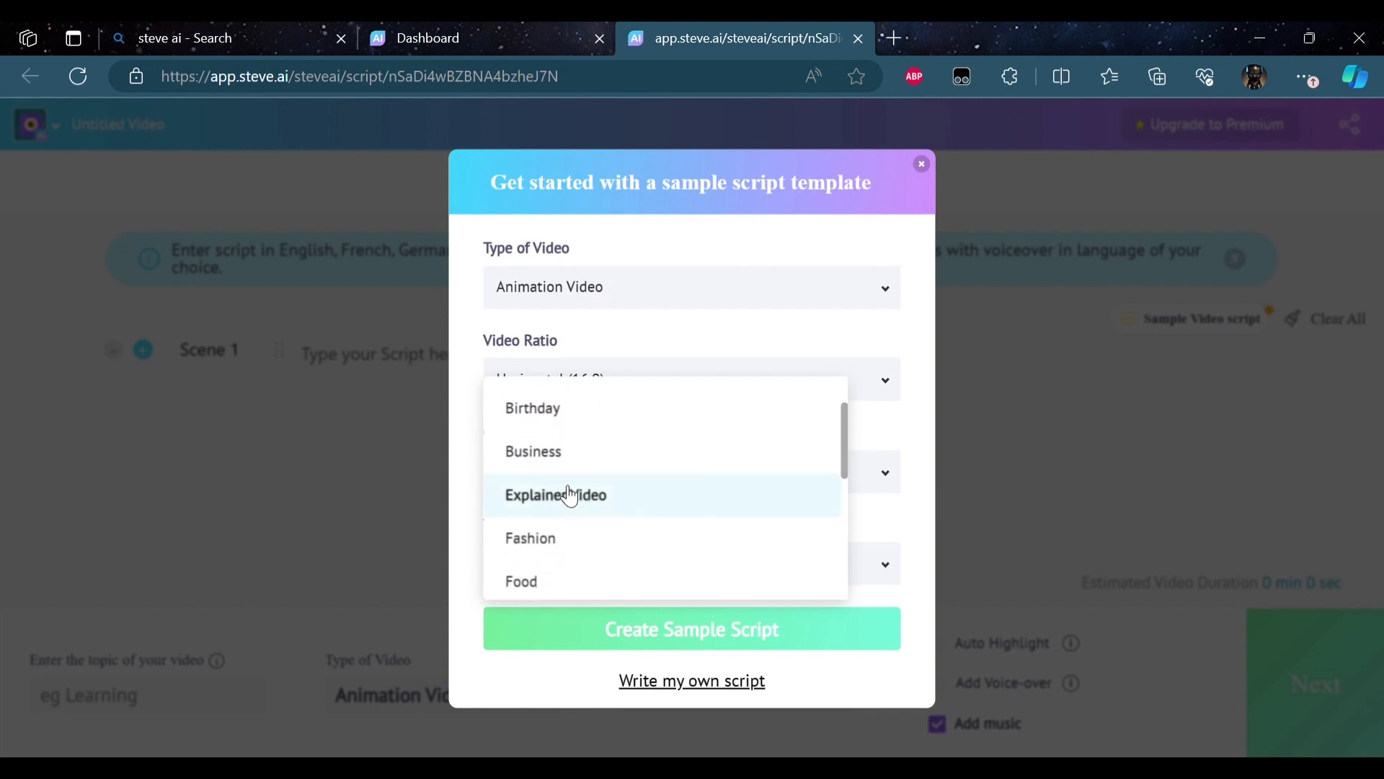
{"action": "left_click", "coordinate": [568, 495]}
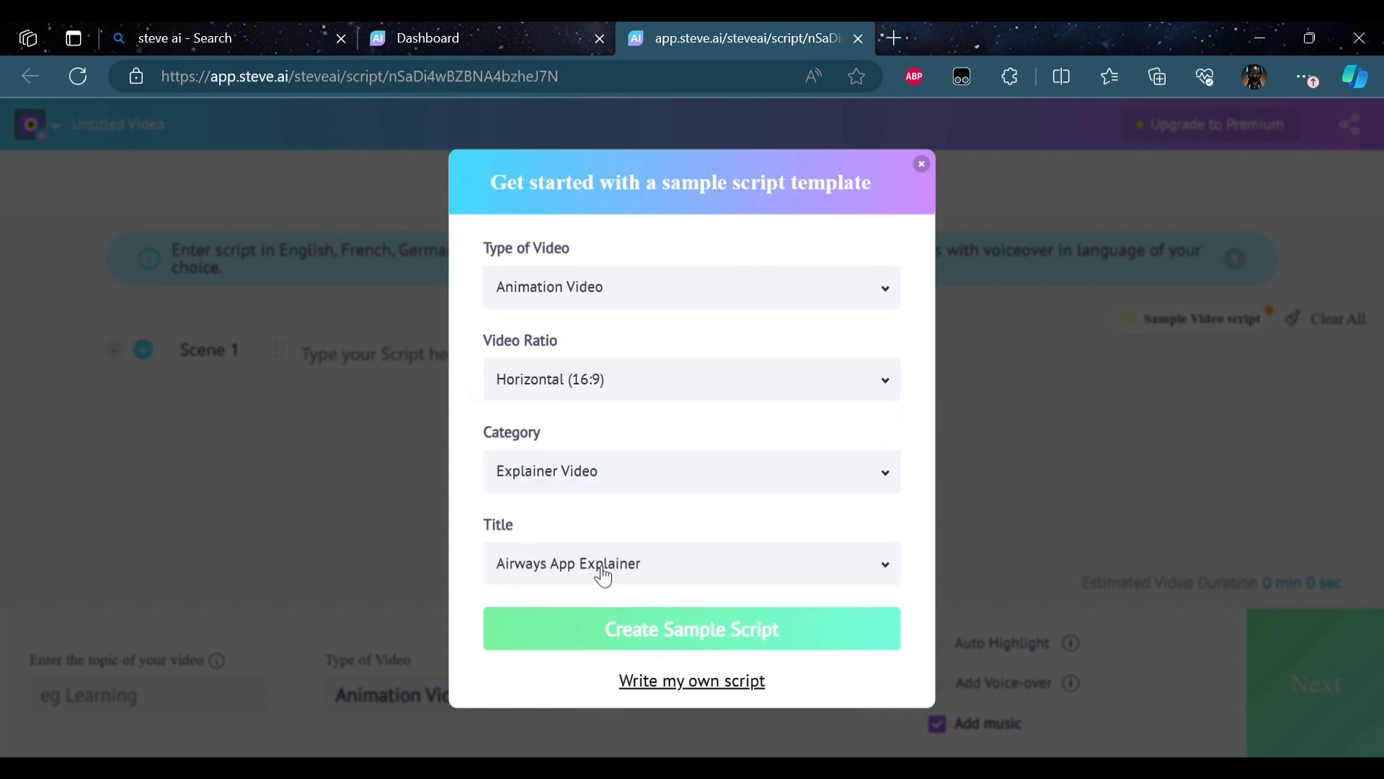
Step: Choose the Home Tutor Ad title and create the sample script
{"action": "left_click", "coordinate": [892, 572]}
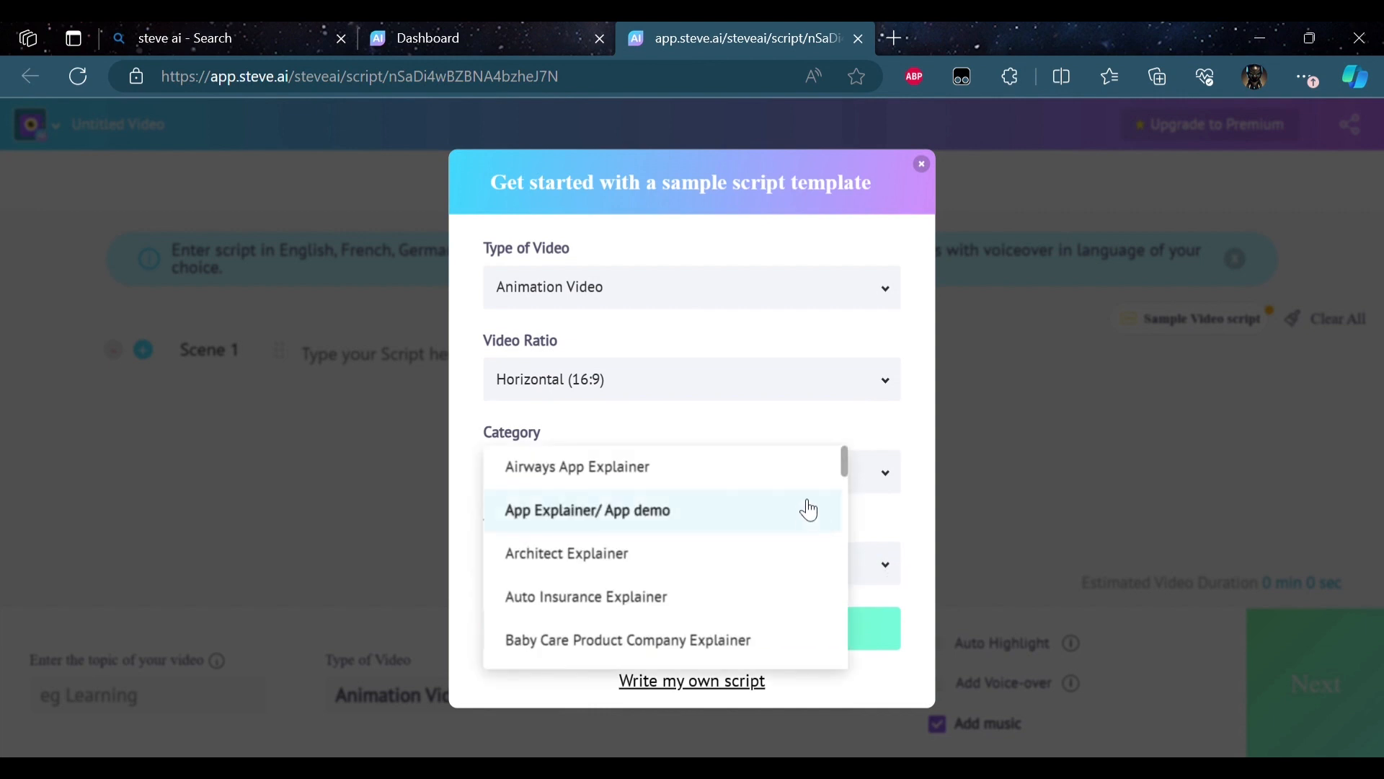
{"action": "left_click_drag", "start_coordinate": [845, 462], "coordinate": [845, 558]}
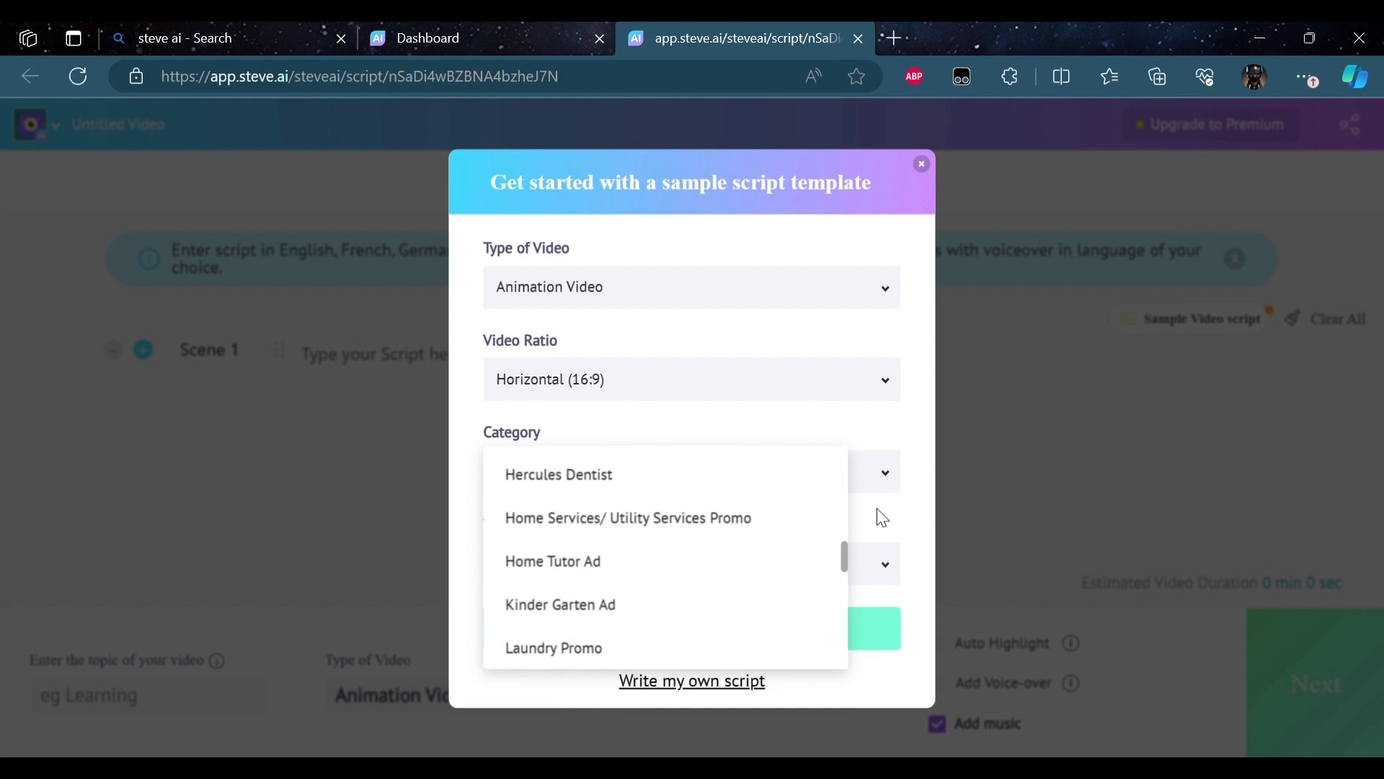
{"action": "left_click", "coordinate": [711, 561]}
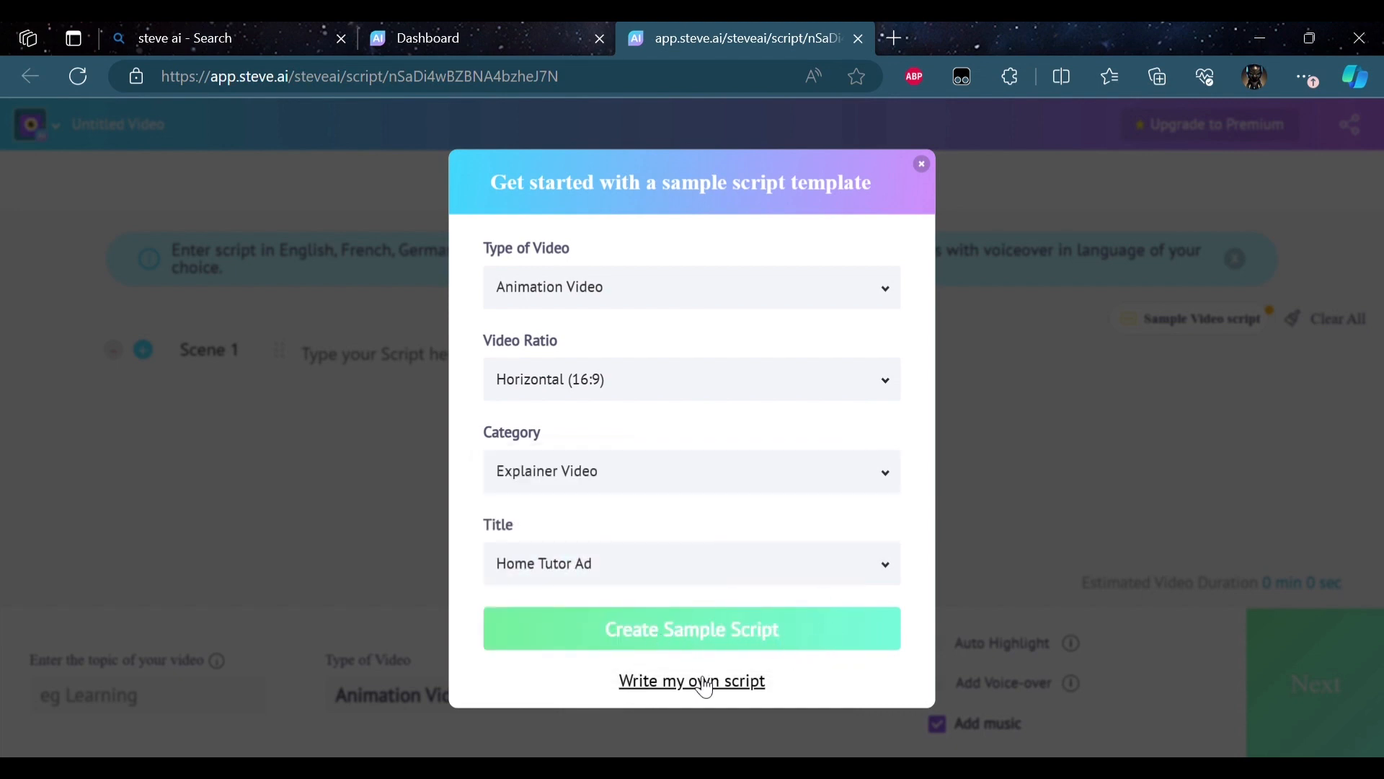
{"action": "left_click", "coordinate": [726, 647]}
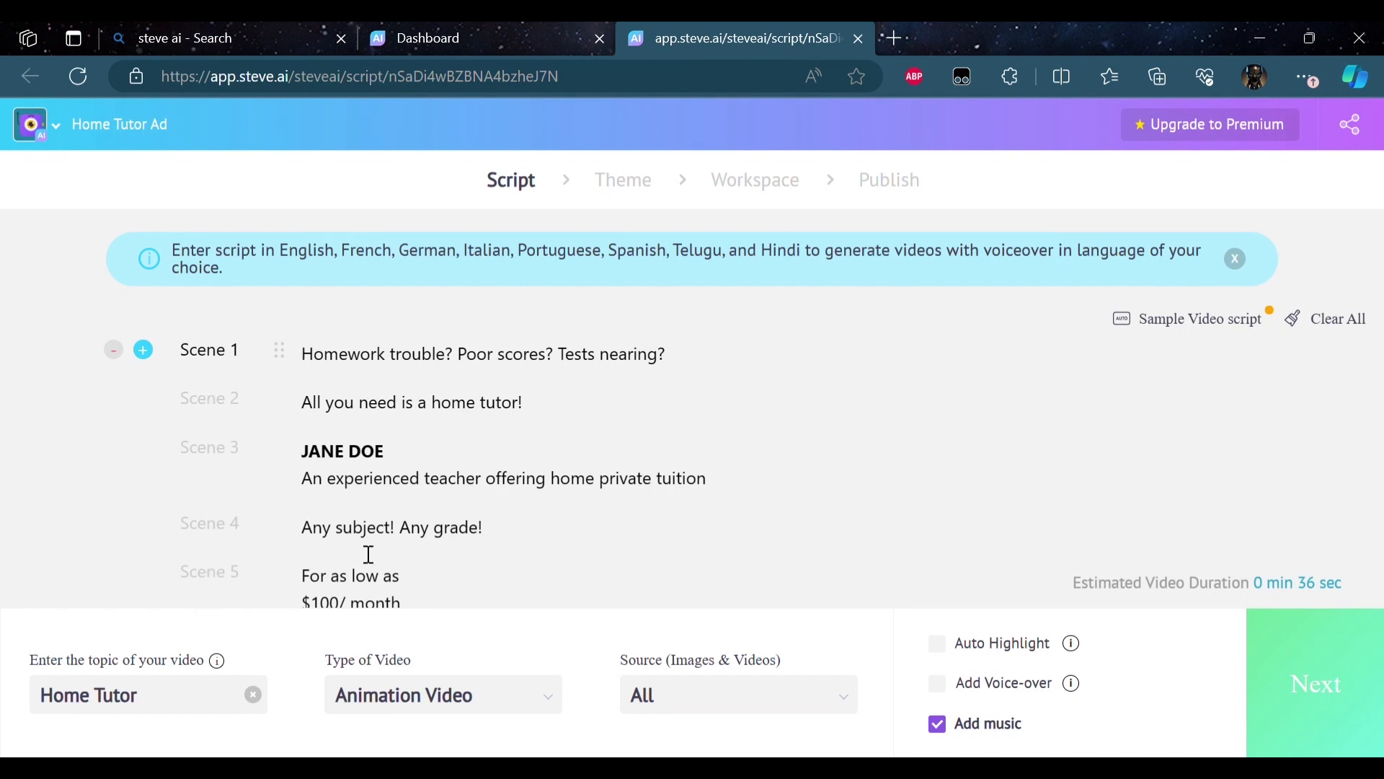
Step: Delete the "All you need is a home tutor!" scene and the following scene introducing the experienced teacher
{"action": "scroll", "coordinate": [505, 461], "scroll_direction": "down", "scroll_amount": 7}
{"action": "scroll", "coordinate": [505, 461], "scroll_direction": "up", "scroll_amount": 1}
{"action": "scroll", "coordinate": [504, 462], "scroll_direction": "up", "scroll_amount": 6}
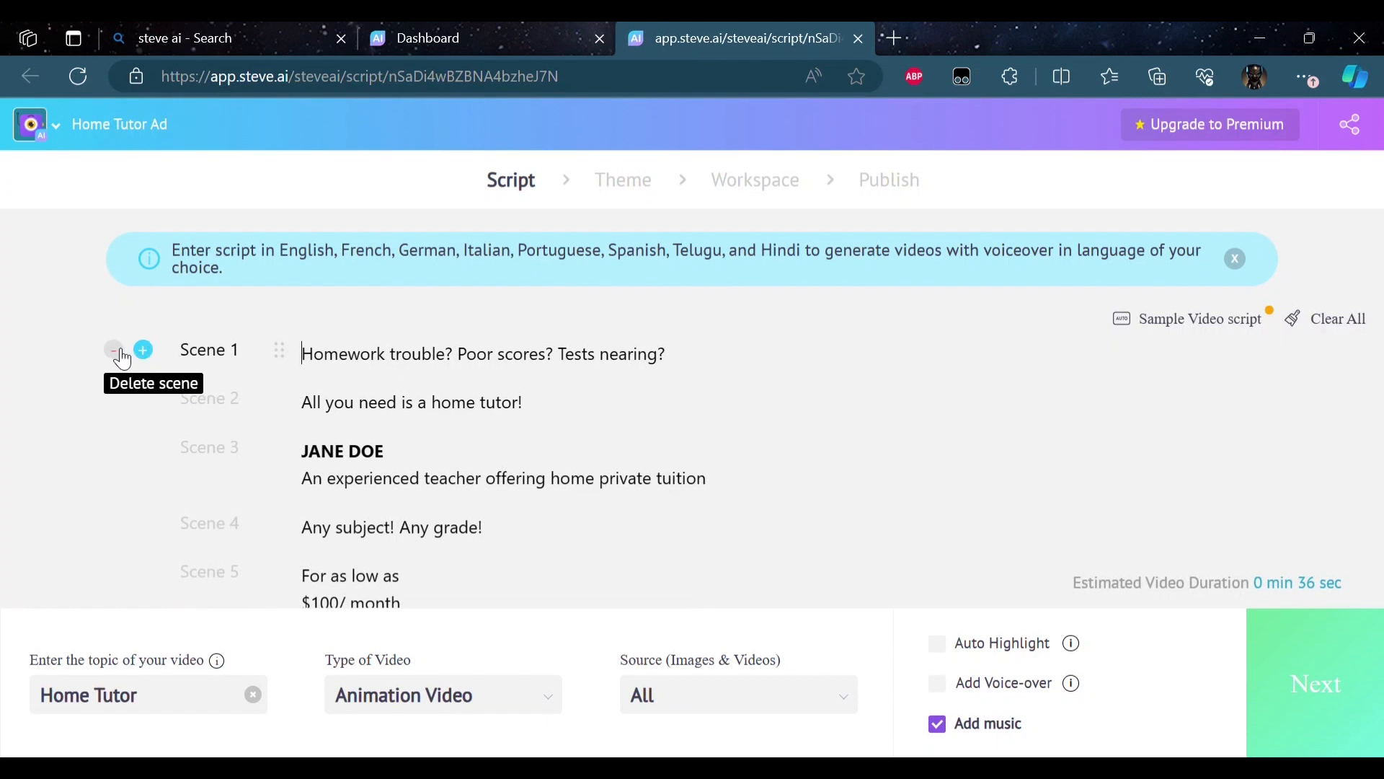
{"action": "left_click_drag", "start_coordinate": [386, 357], "coordinate": [535, 371]}
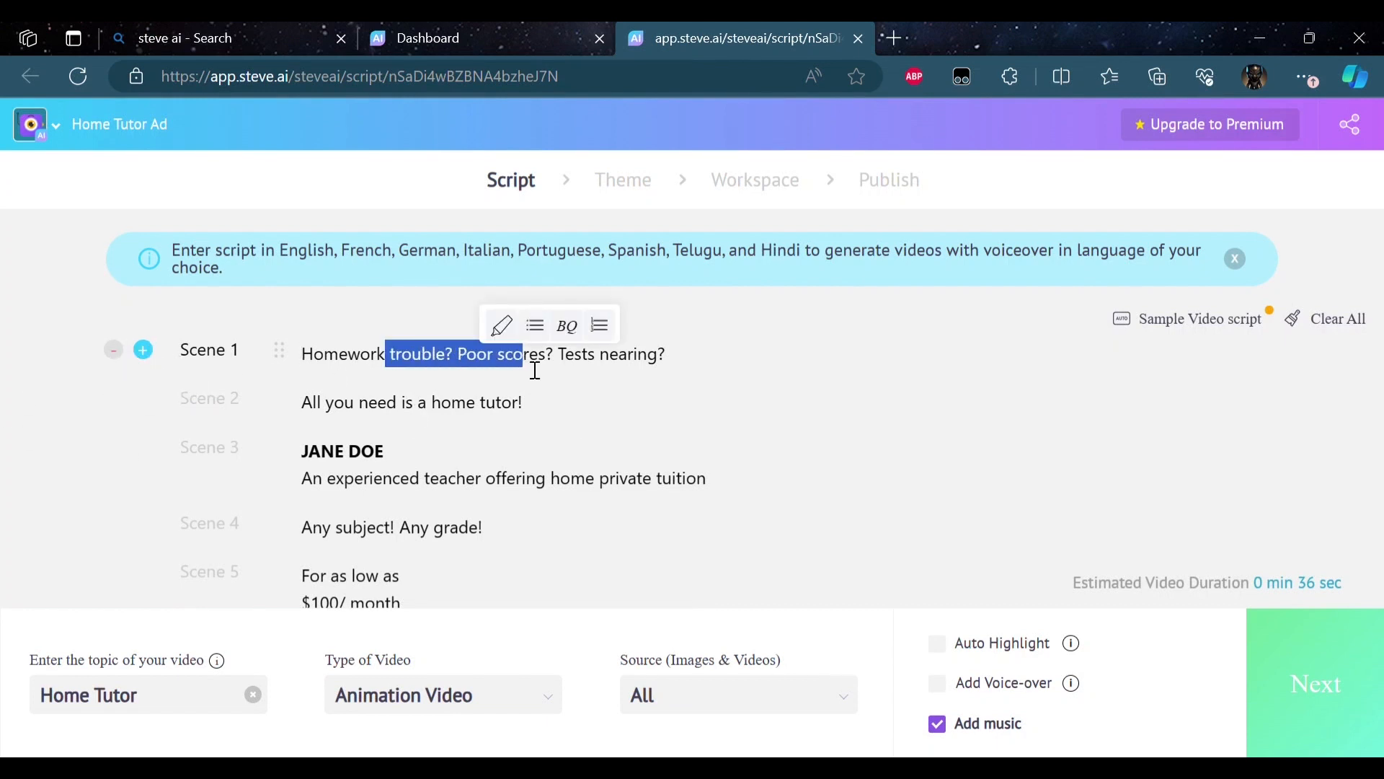
{"action": "left_click", "coordinate": [517, 383]}
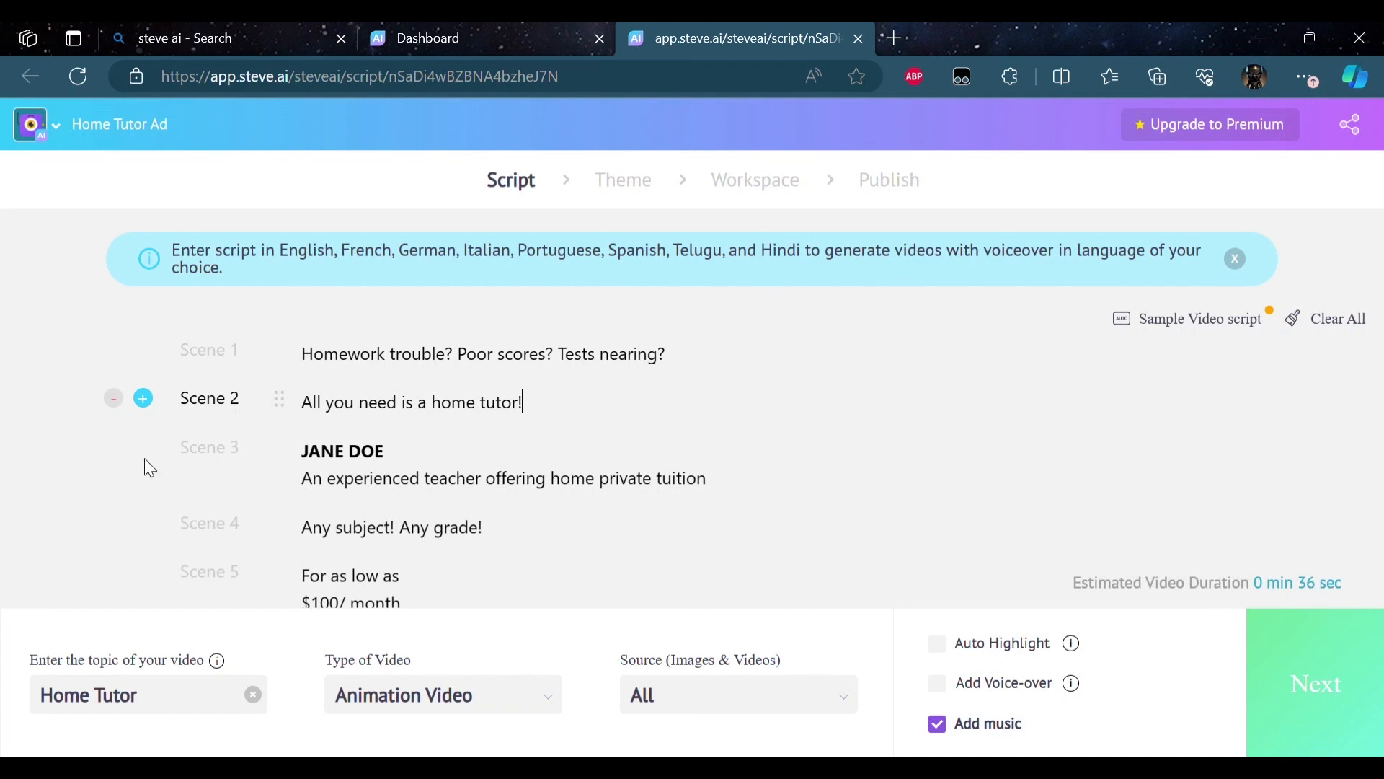
{"action": "left_click", "coordinate": [115, 399]}
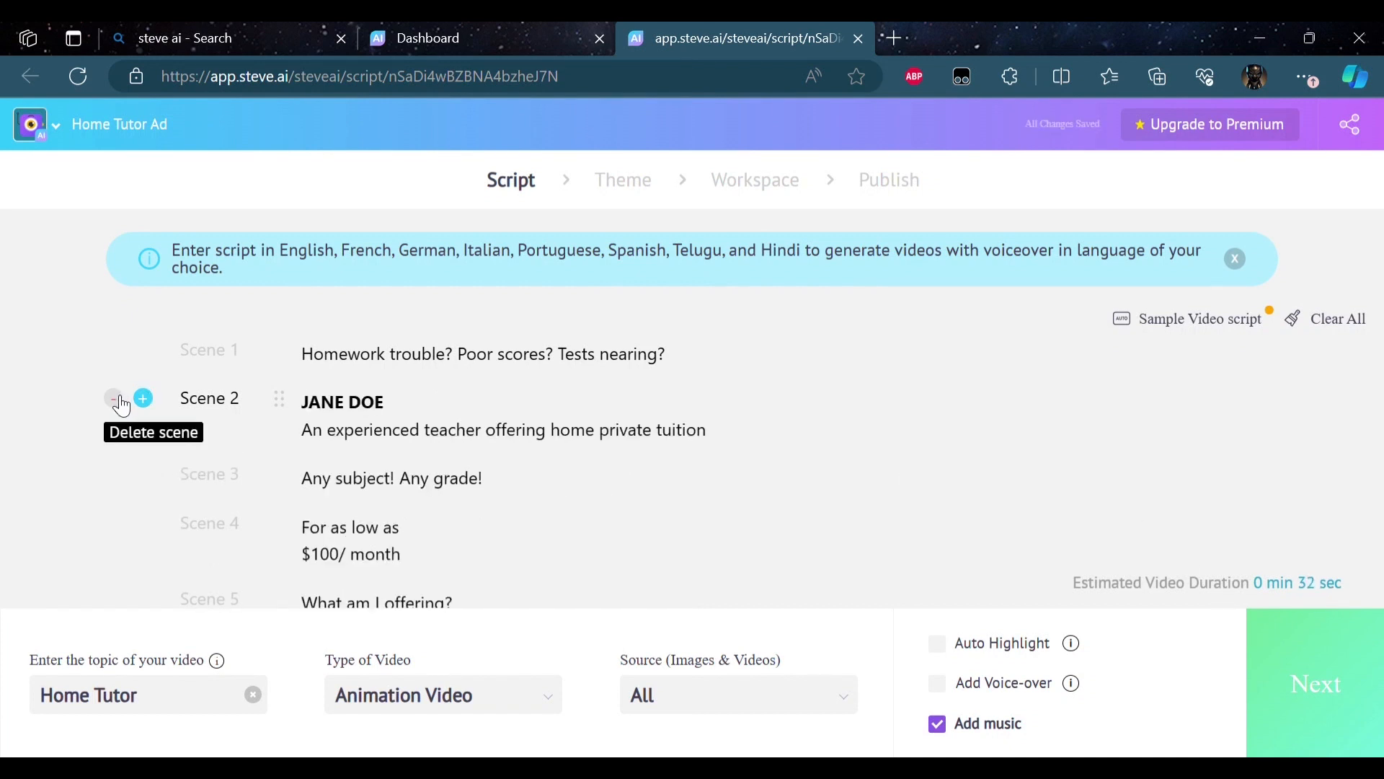
{"action": "left_click", "coordinate": [115, 399]}
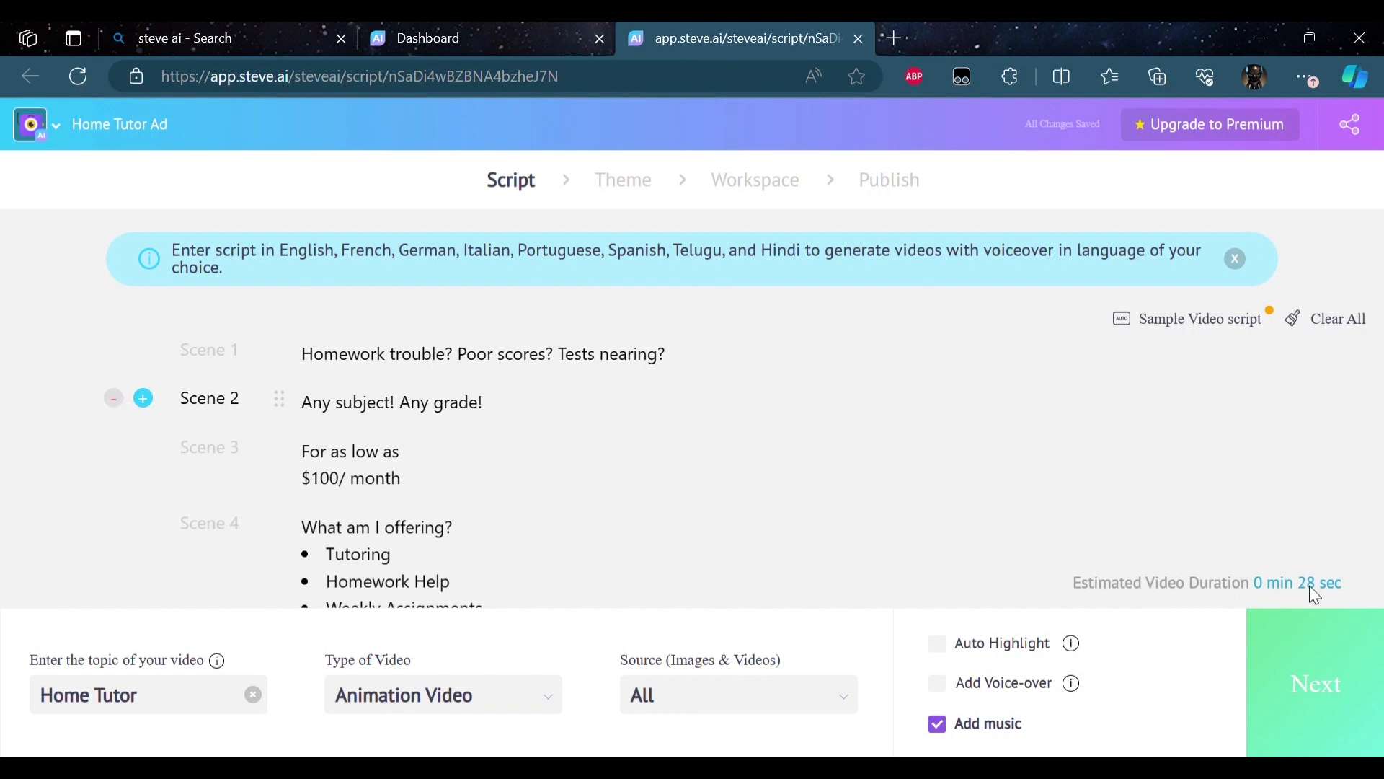
Step: Add a new scene after "Any subject! Any grade!" with the text "Hello"
{"action": "left_click", "coordinate": [145, 399]}
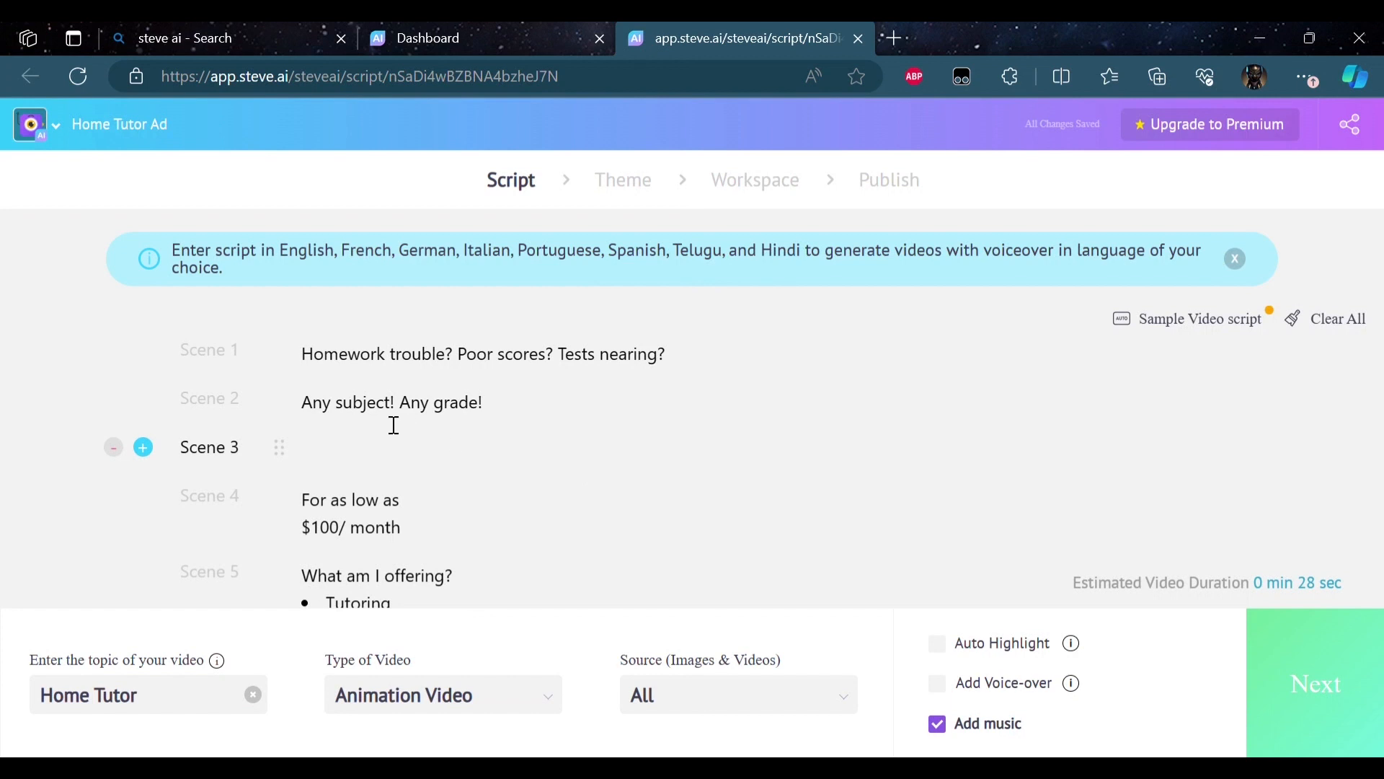
{"action": "left_click", "coordinate": [408, 456]}
{"action": "type", "text": "Hello"}
{"action": "left_click", "coordinate": [1034, 504]}
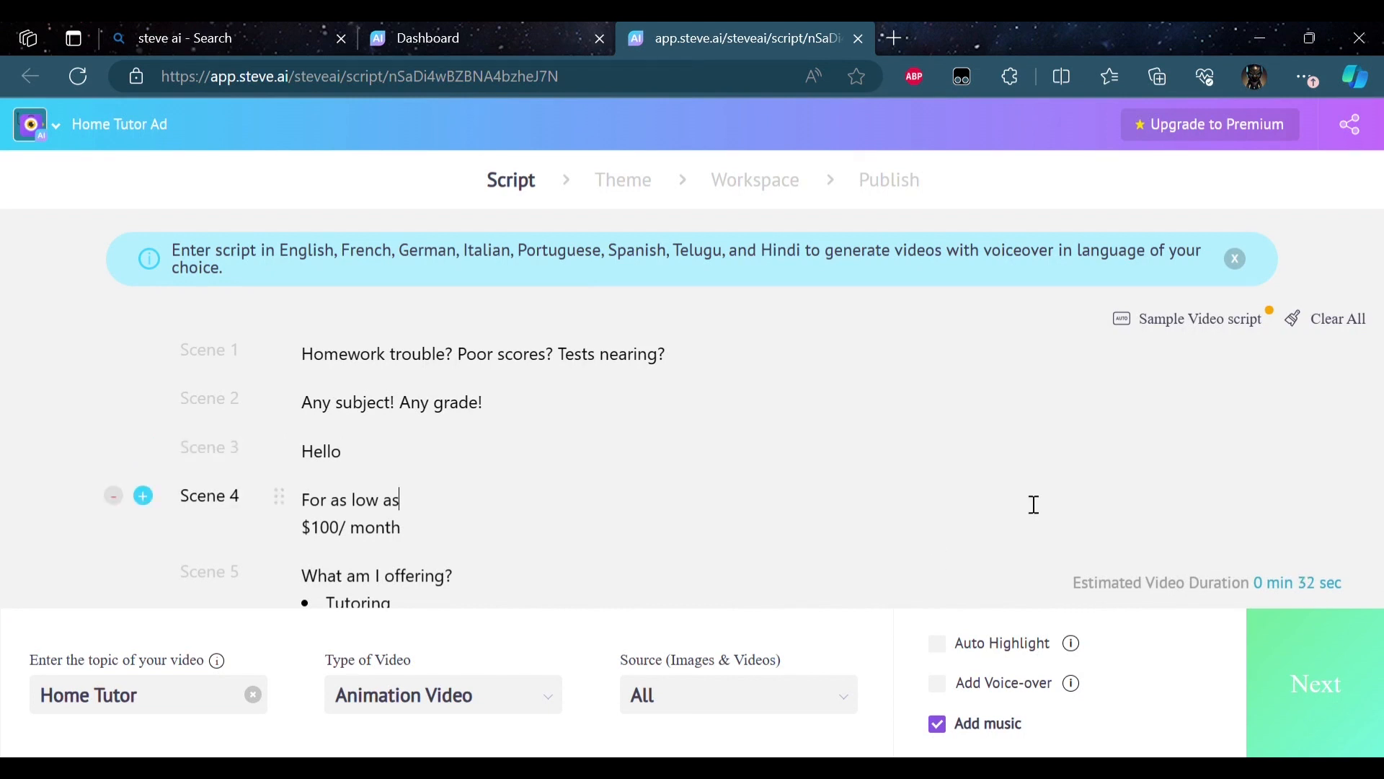
Step: Proceed to the theme selection and pick the car-buying template with the man in front of the building
{"action": "left_click", "coordinate": [1316, 697]}
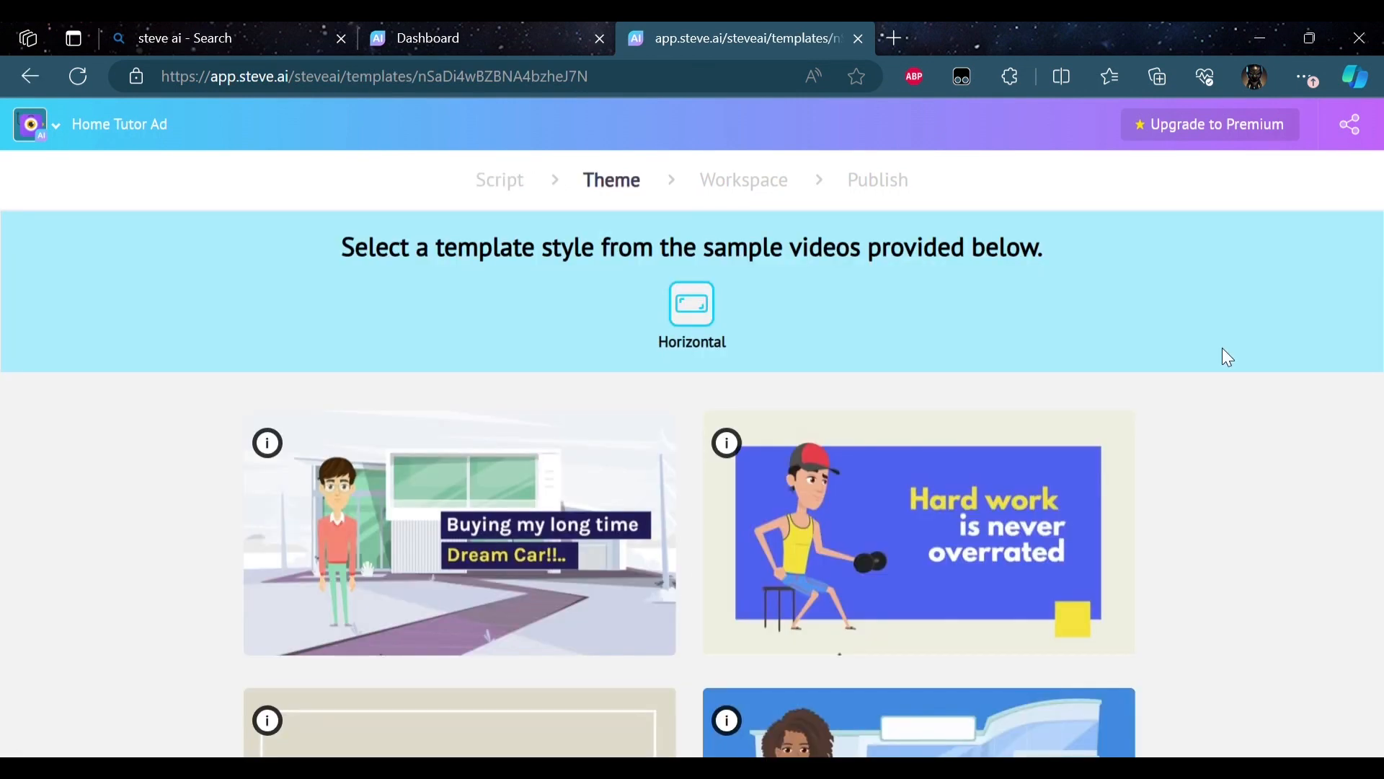
{"action": "scroll", "coordinate": [1224, 357], "scroll_direction": "down", "scroll_amount": 6}
{"action": "scroll", "coordinate": [690, 562], "scroll_direction": "up", "scroll_amount": 6}
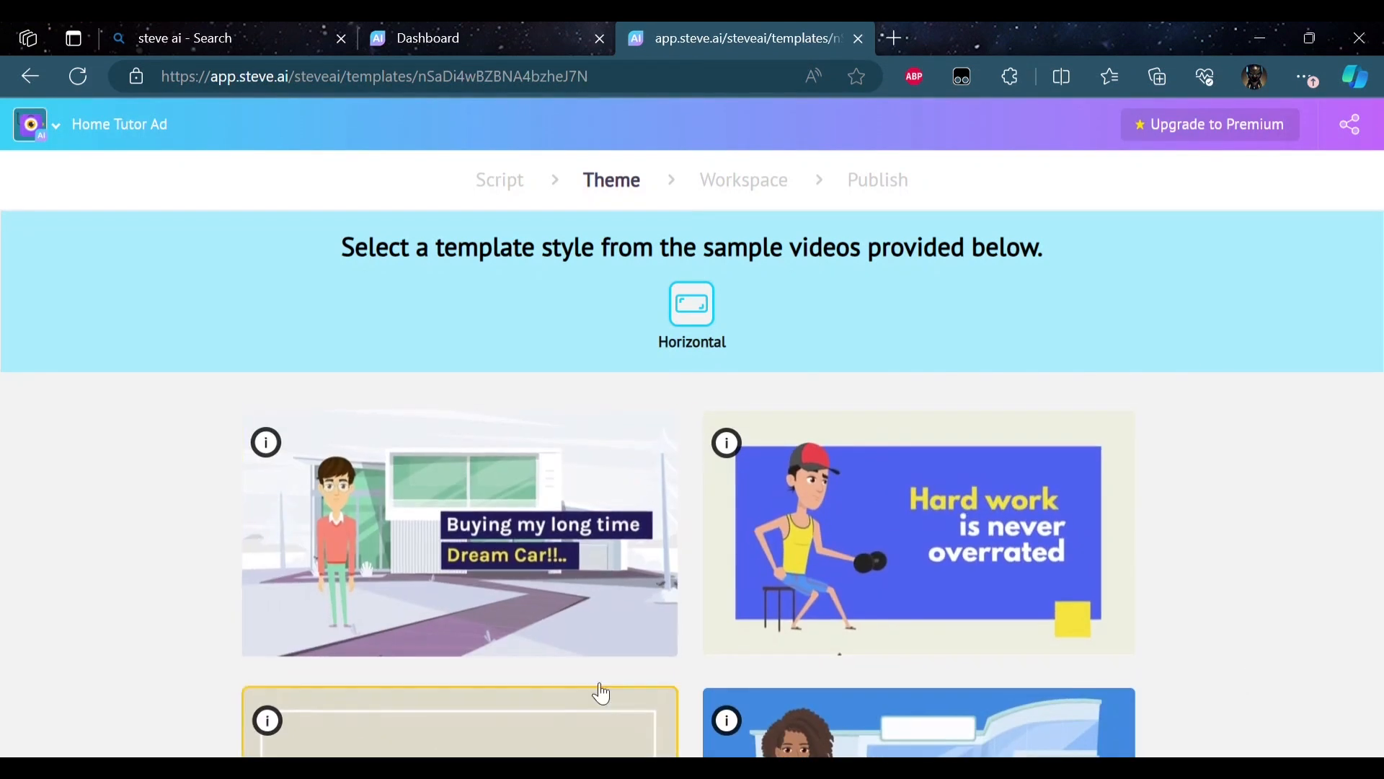
{"action": "mouse_move", "coordinate": [584, 541]}
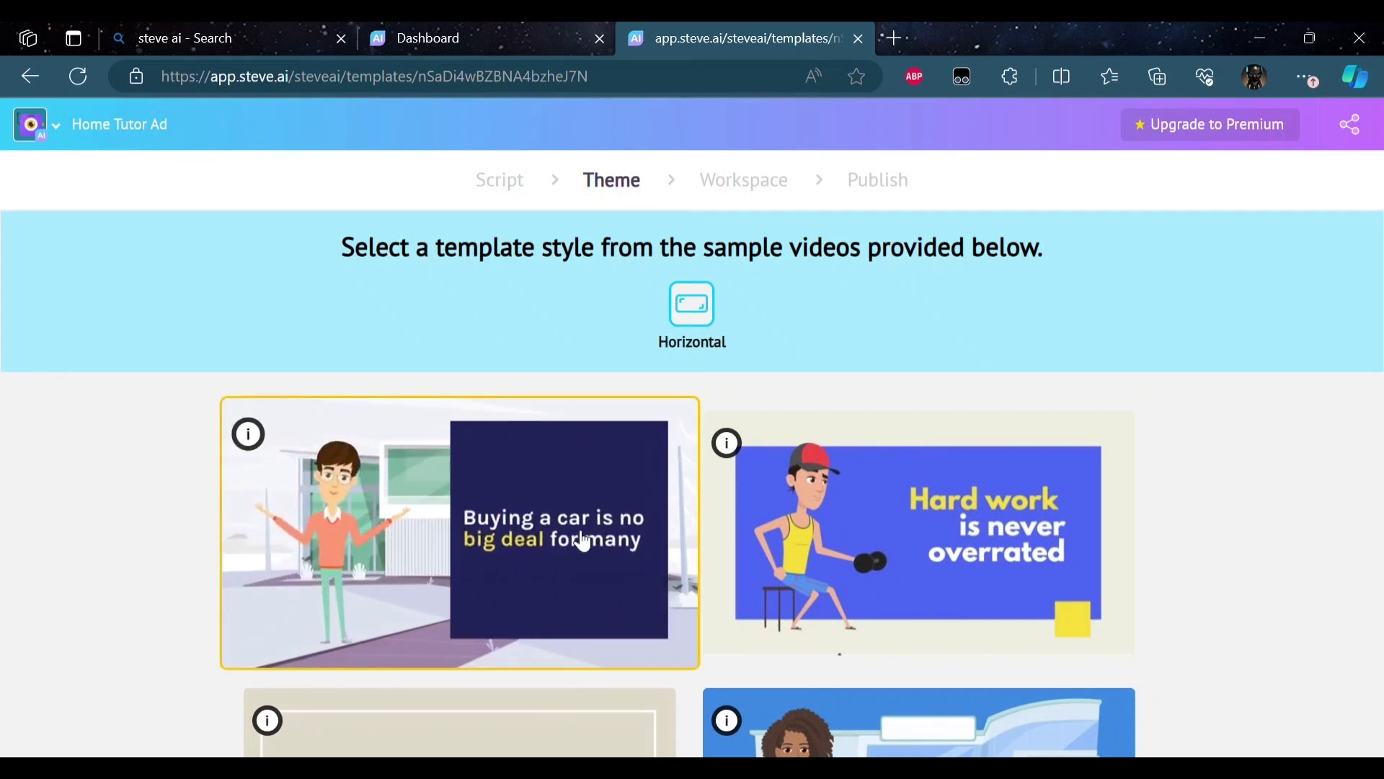
{"action": "left_click", "coordinate": [583, 540]}
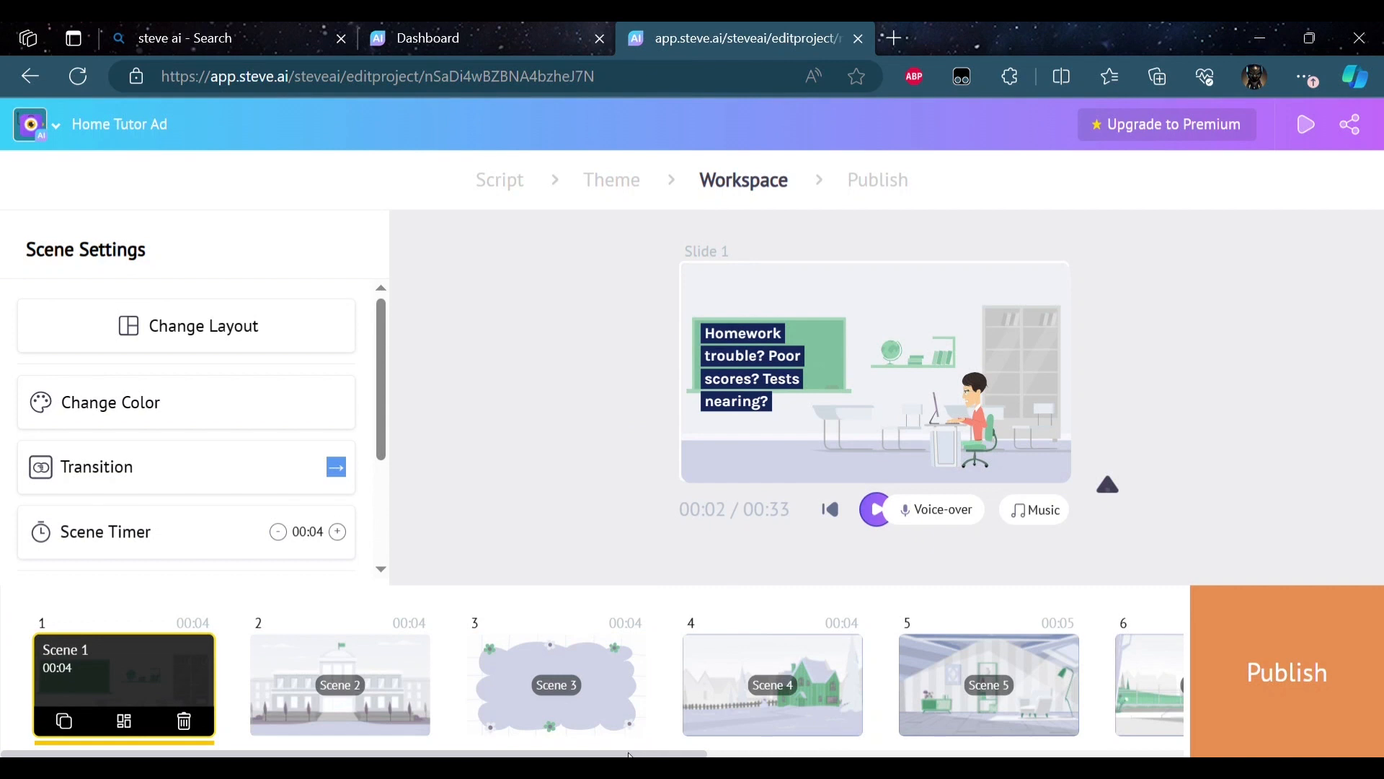
Step: Change Scene 1's layout to the one with text on the board and the desk at the far right edge
{"action": "scroll", "coordinate": [629, 754], "scroll_direction": "right", "scroll_amount": 10}
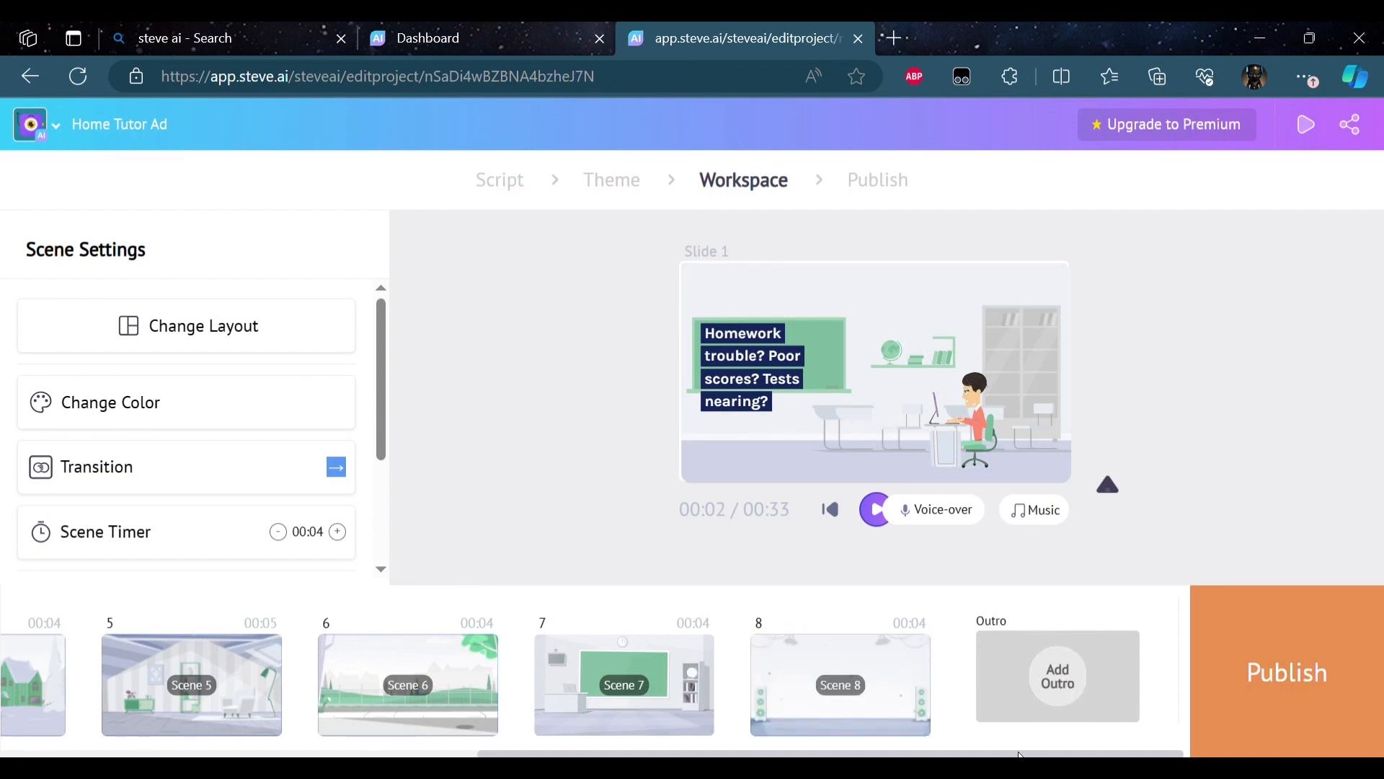
{"action": "left_click_drag", "start_coordinate": [983, 755], "coordinate": [505, 754]}
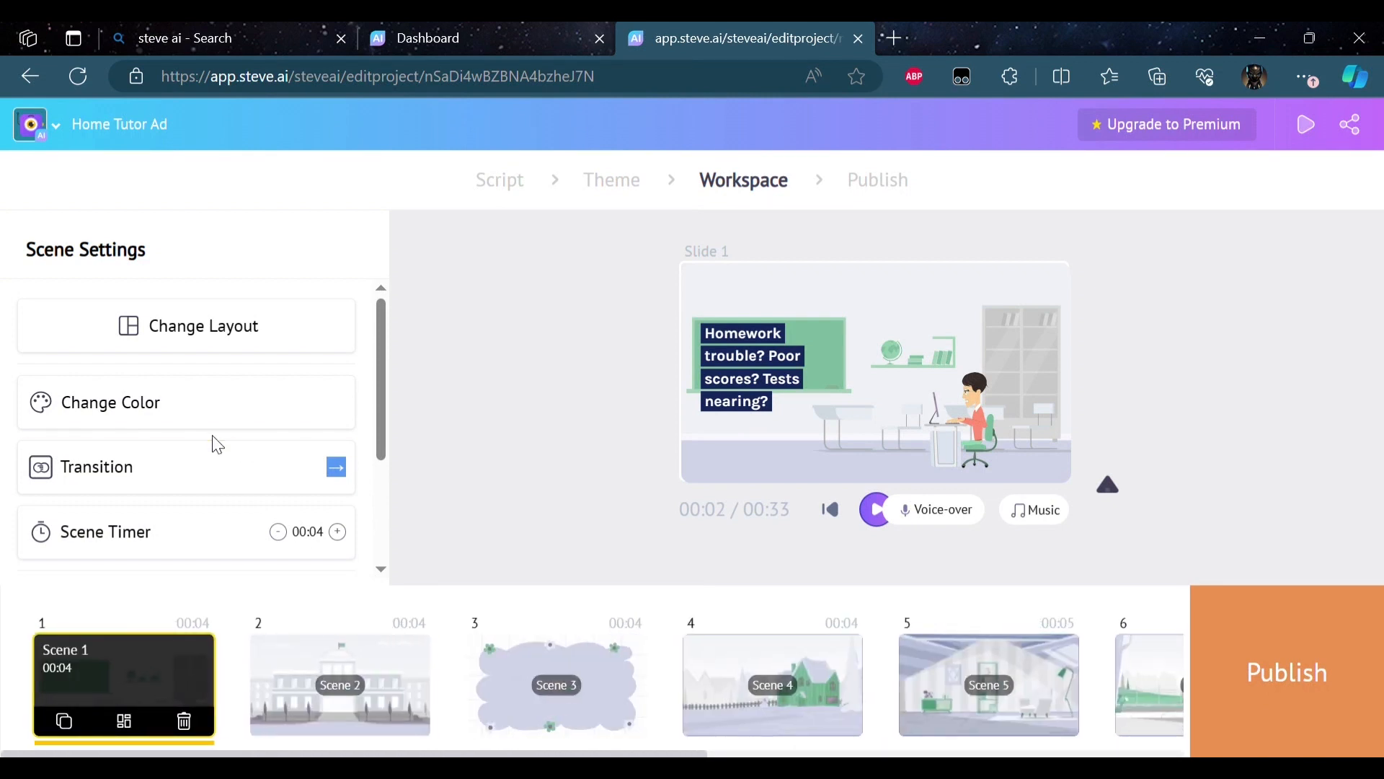
{"action": "left_click", "coordinate": [262, 318]}
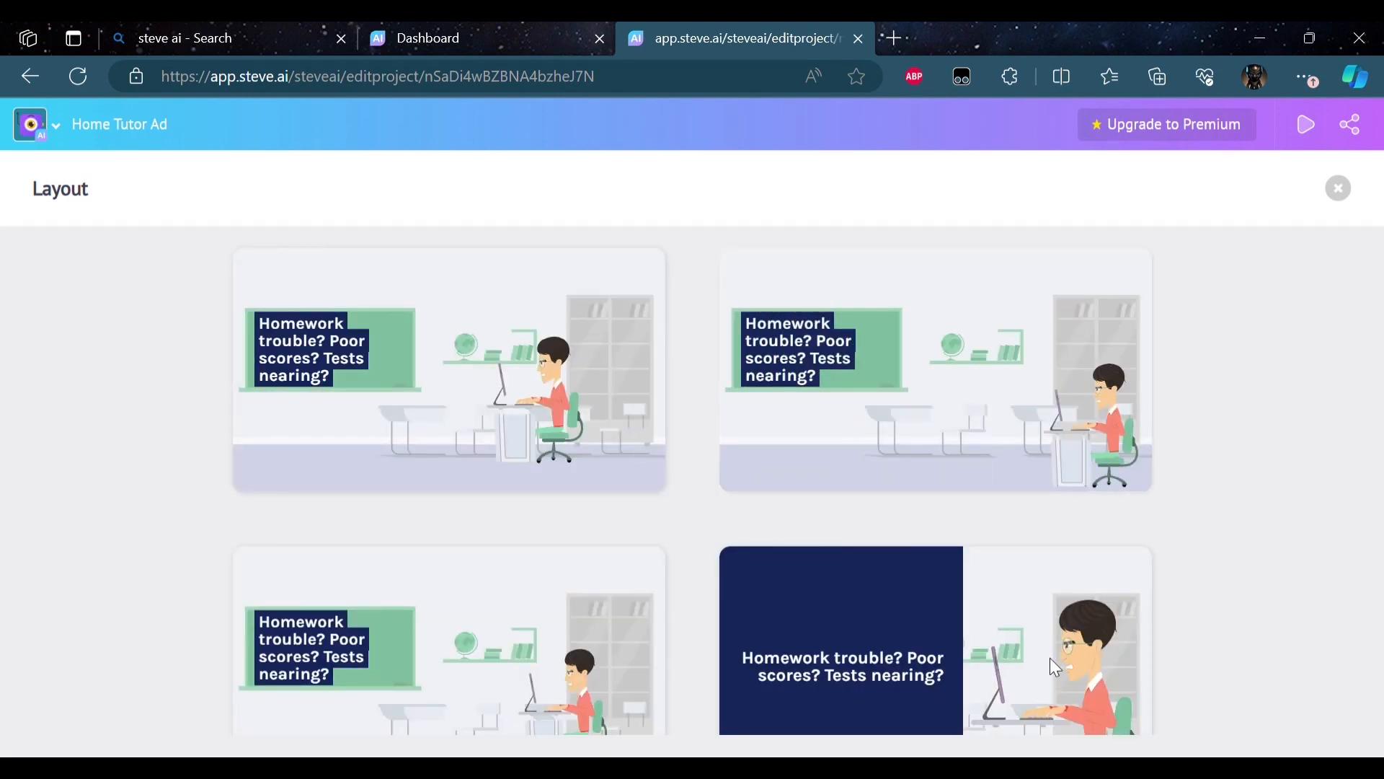
{"action": "scroll", "coordinate": [692, 440], "scroll_direction": "down", "scroll_amount": 10}
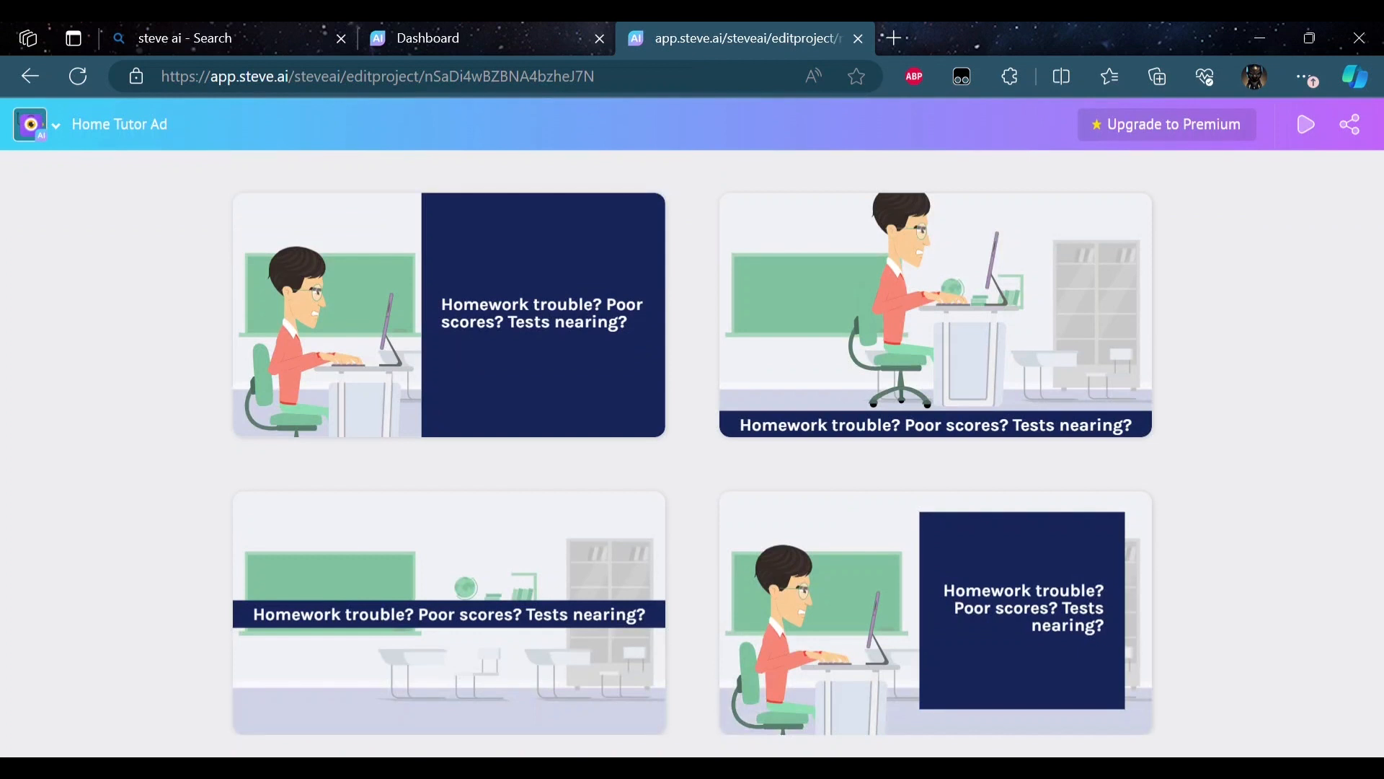
{"action": "scroll", "coordinate": [1060, 541], "scroll_direction": "up", "scroll_amount": 10}
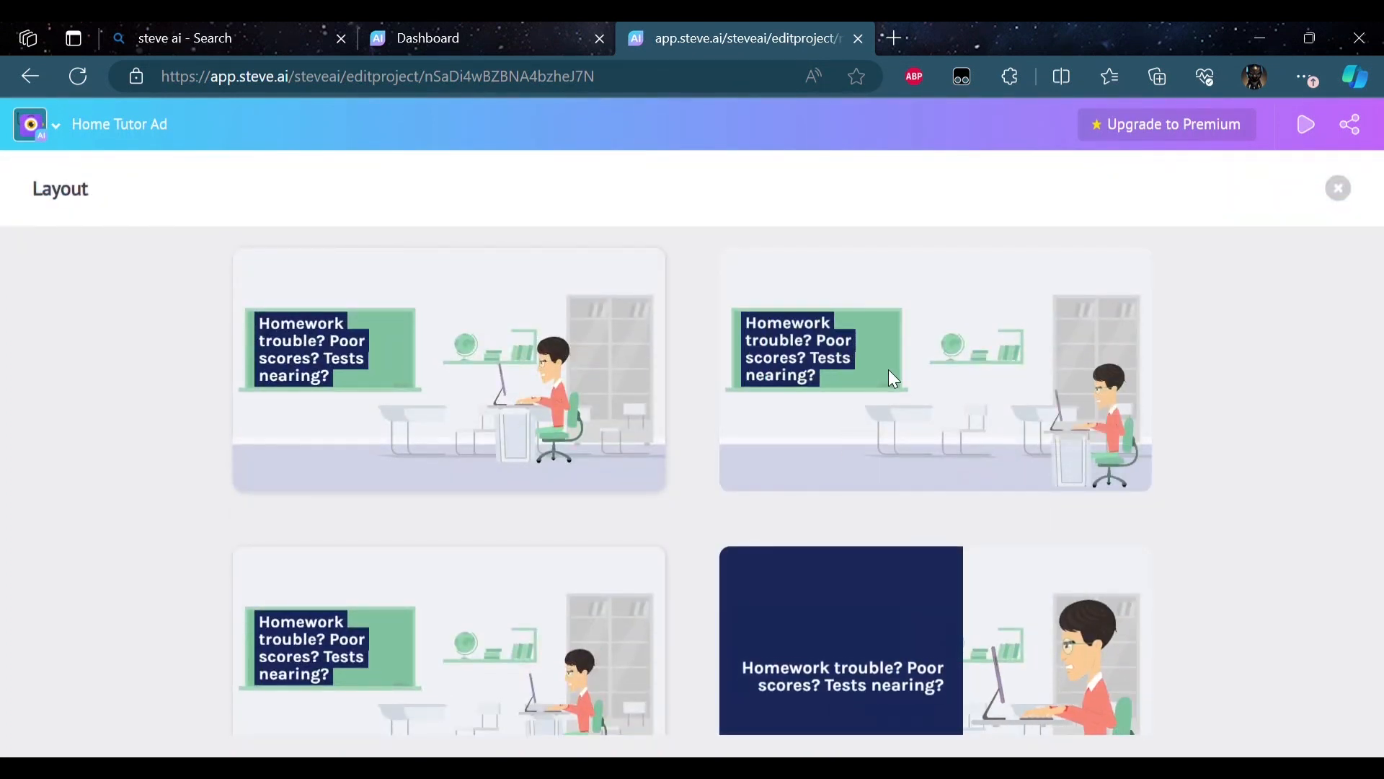
{"action": "left_click", "coordinate": [890, 371]}
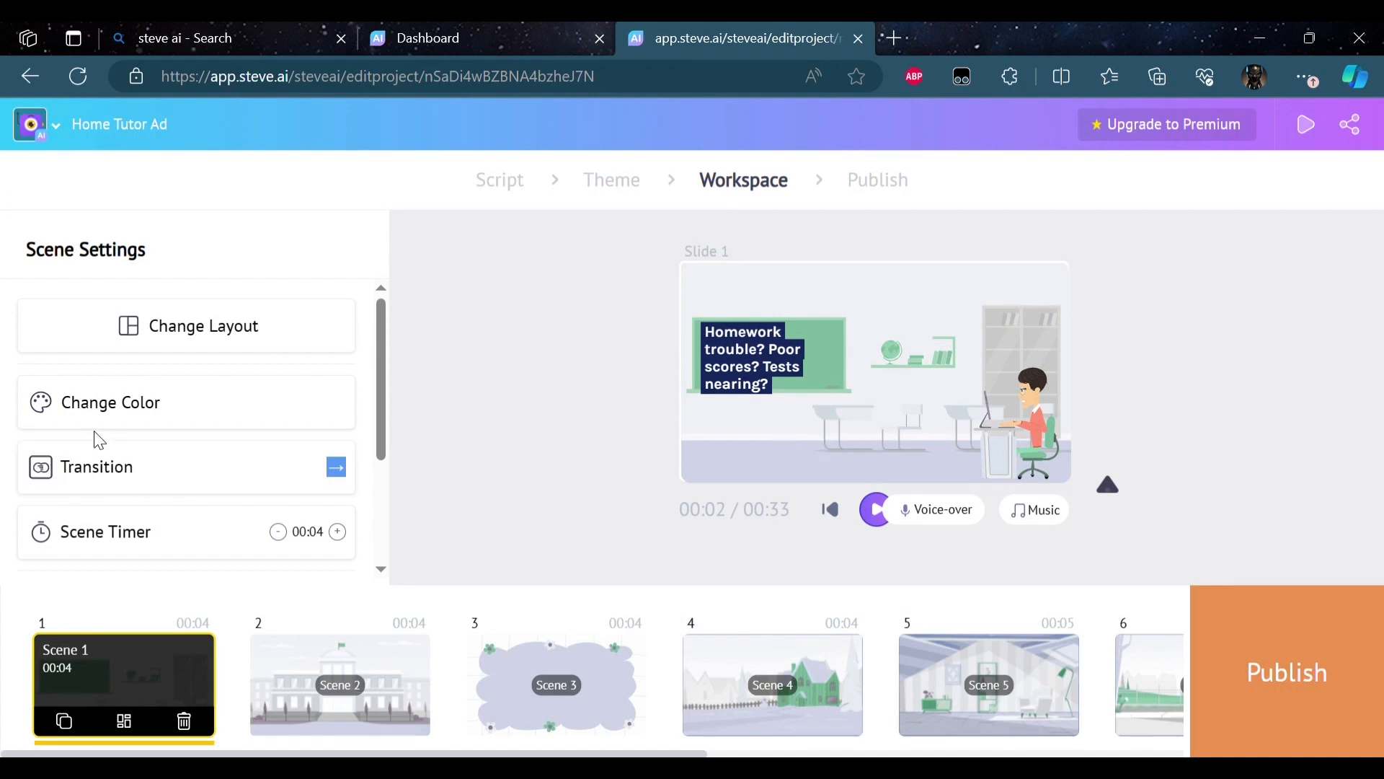
Step: Apply the Smell of Earth color theme to Scene 1
{"action": "left_click", "coordinate": [111, 408]}
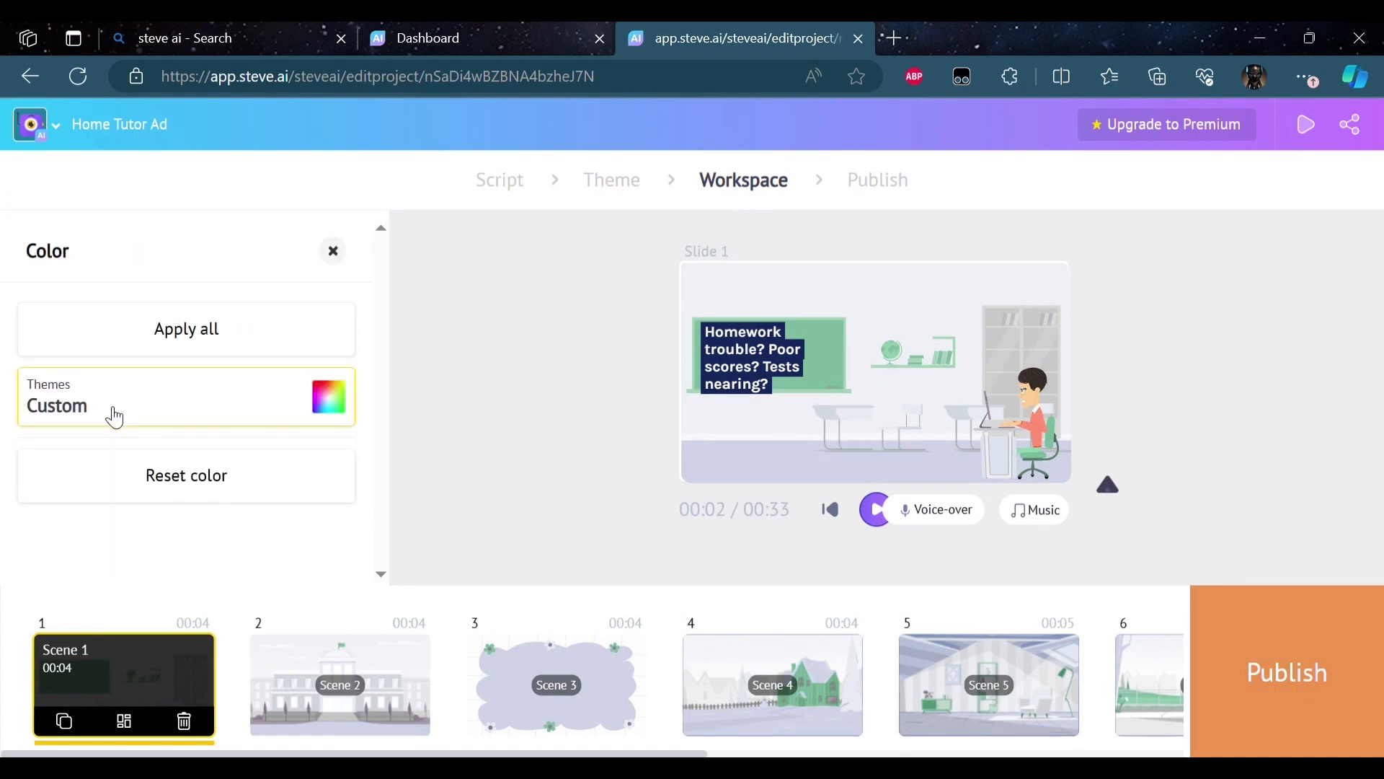
{"action": "left_click", "coordinate": [270, 418]}
{"action": "left_click_drag", "start_coordinate": [326, 510], "coordinate": [303, 581]}
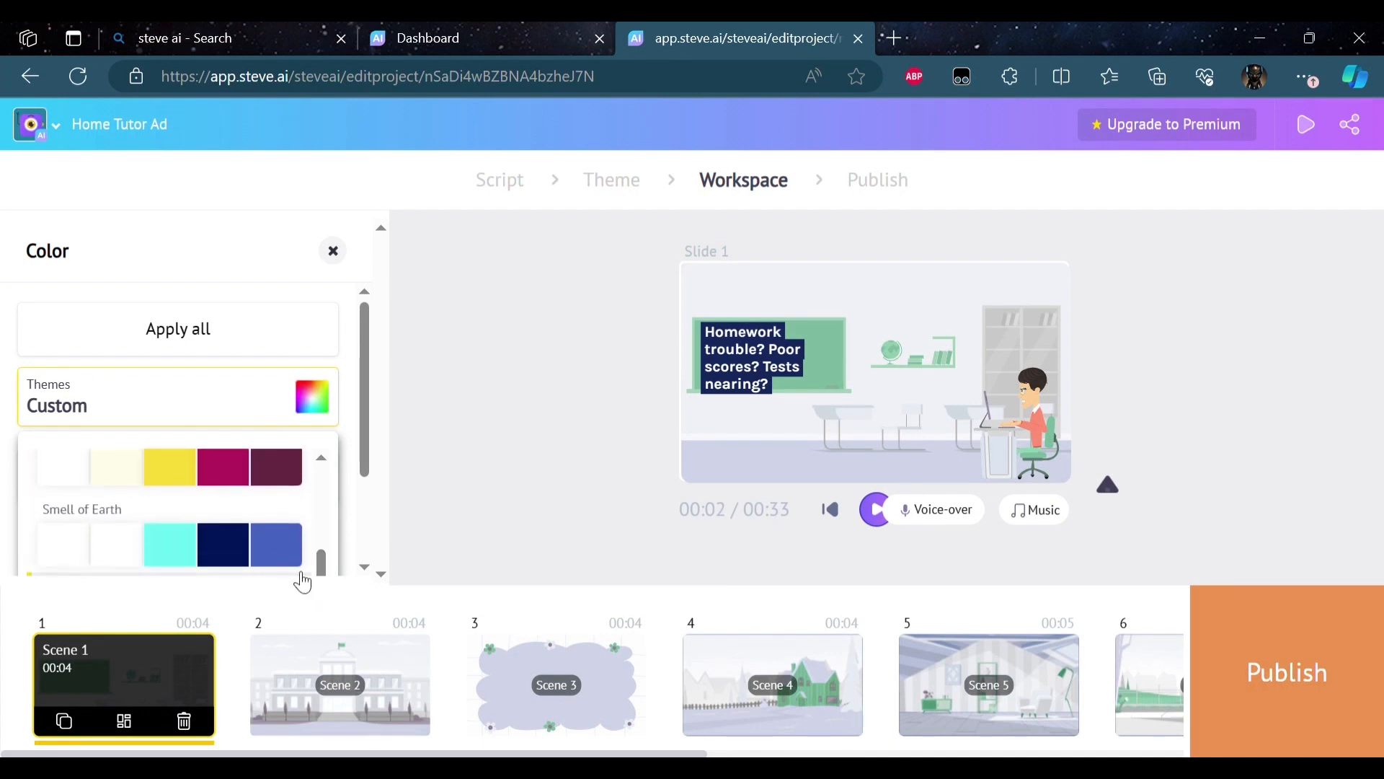
{"action": "left_click", "coordinate": [288, 557]}
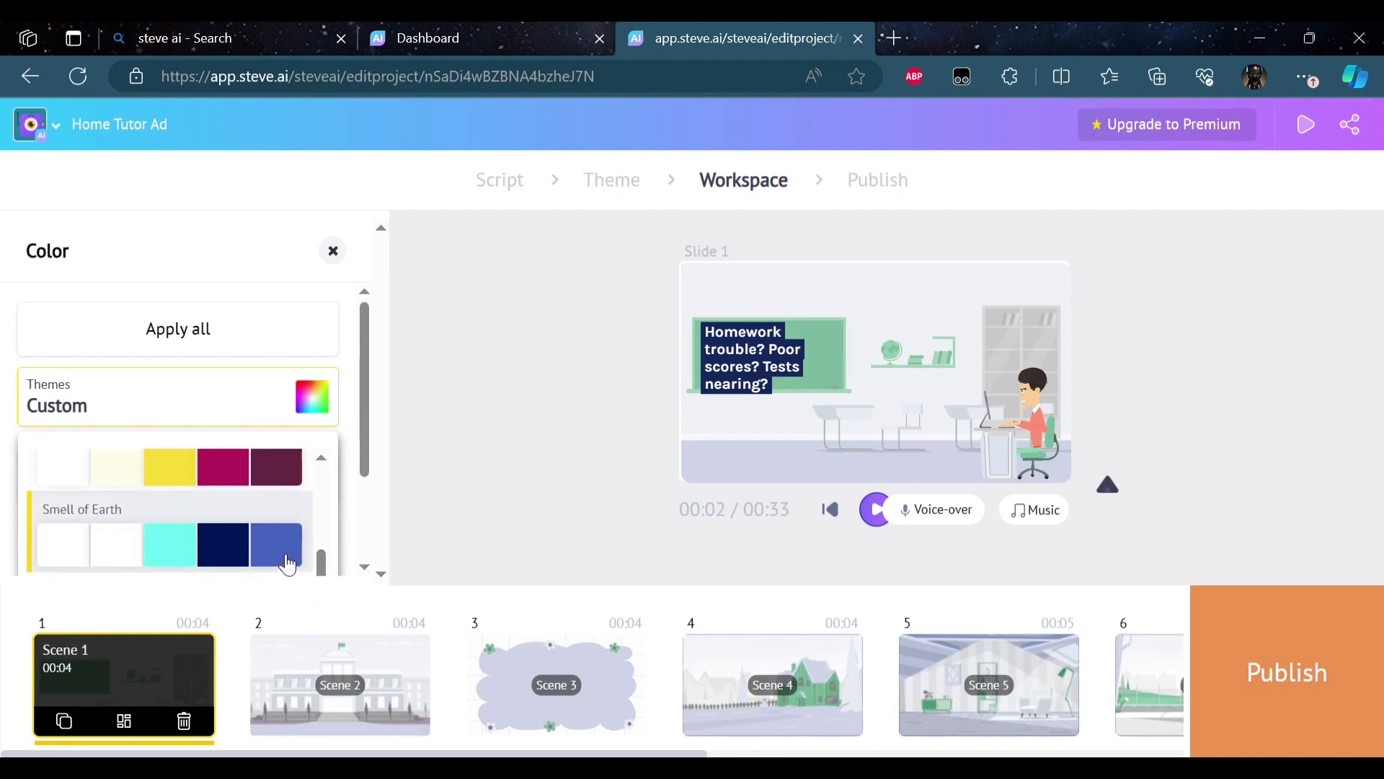
{"action": "left_click", "coordinate": [424, 465]}
Step: Review the transition options available for Scene 1
{"action": "left_click_drag", "start_coordinate": [382, 433], "coordinate": [401, 501]}
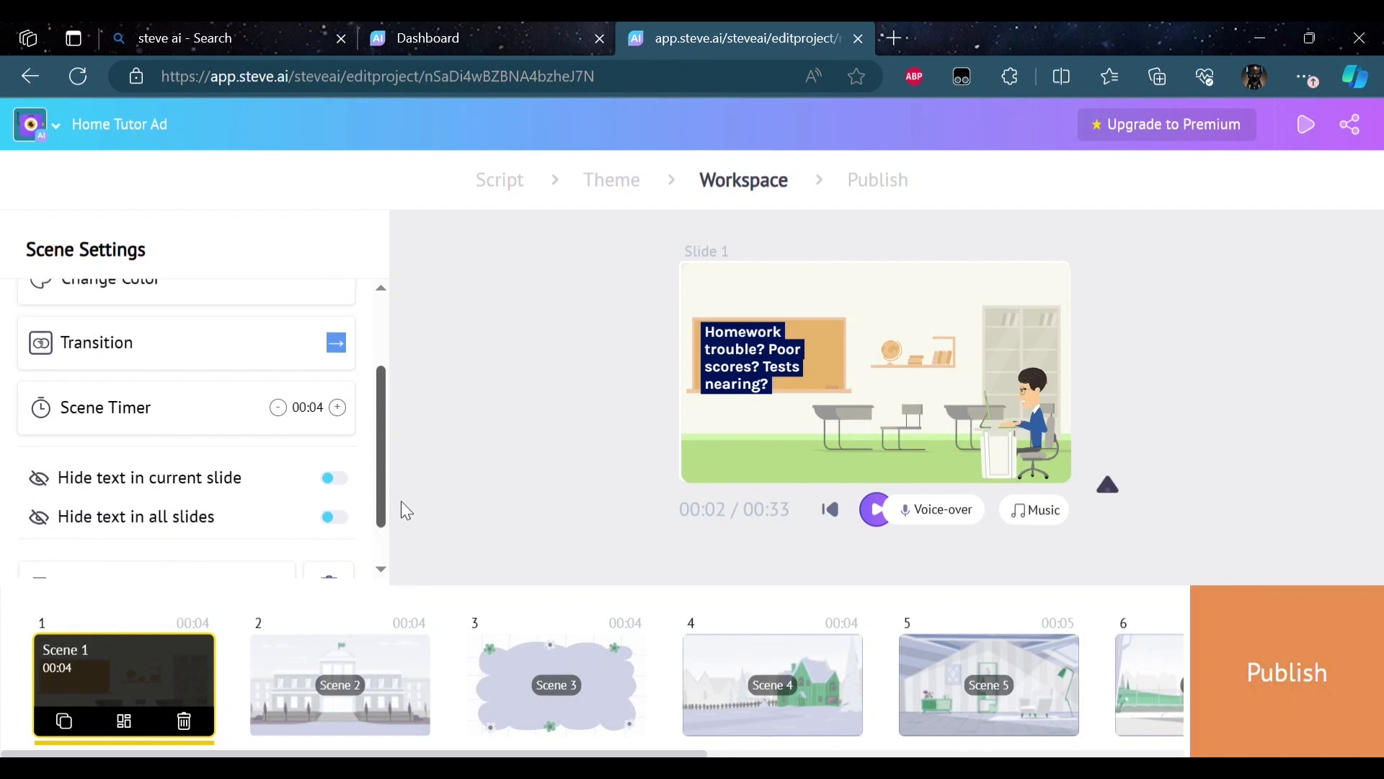
{"action": "left_click", "coordinate": [90, 361]}
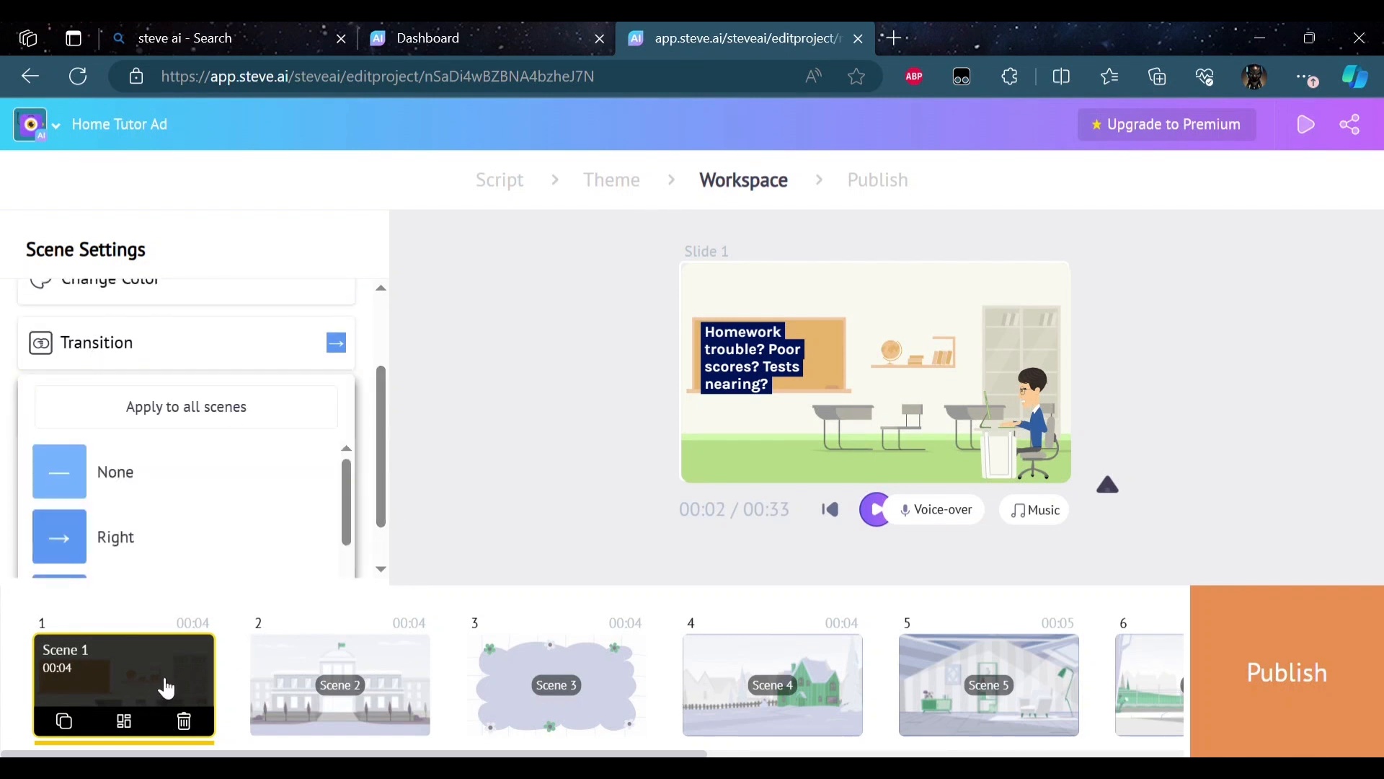
{"action": "left_click_drag", "start_coordinate": [348, 468], "coordinate": [356, 612]}
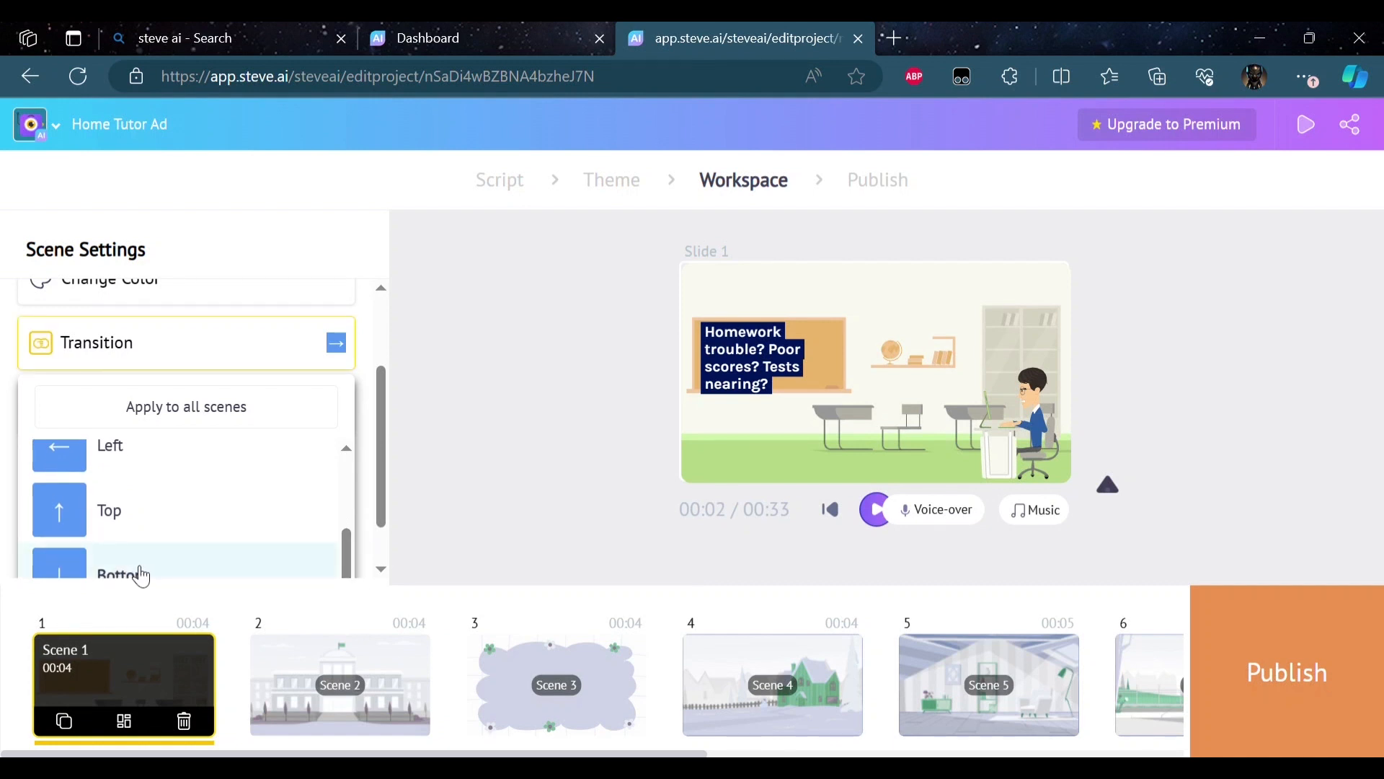
{"action": "left_click_drag", "start_coordinate": [345, 545], "coordinate": [351, 452]}
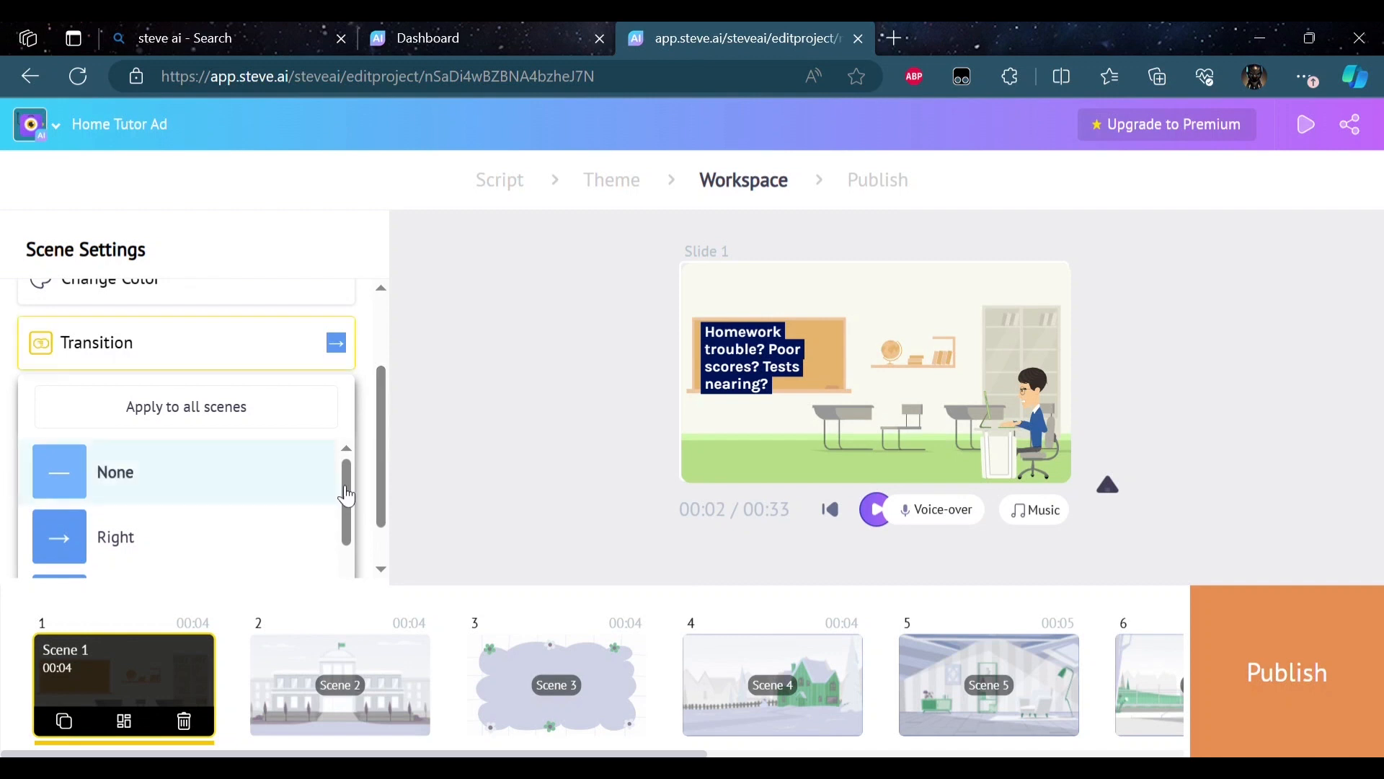
{"action": "left_click", "coordinate": [107, 490]}
{"action": "left_click", "coordinate": [421, 448]}
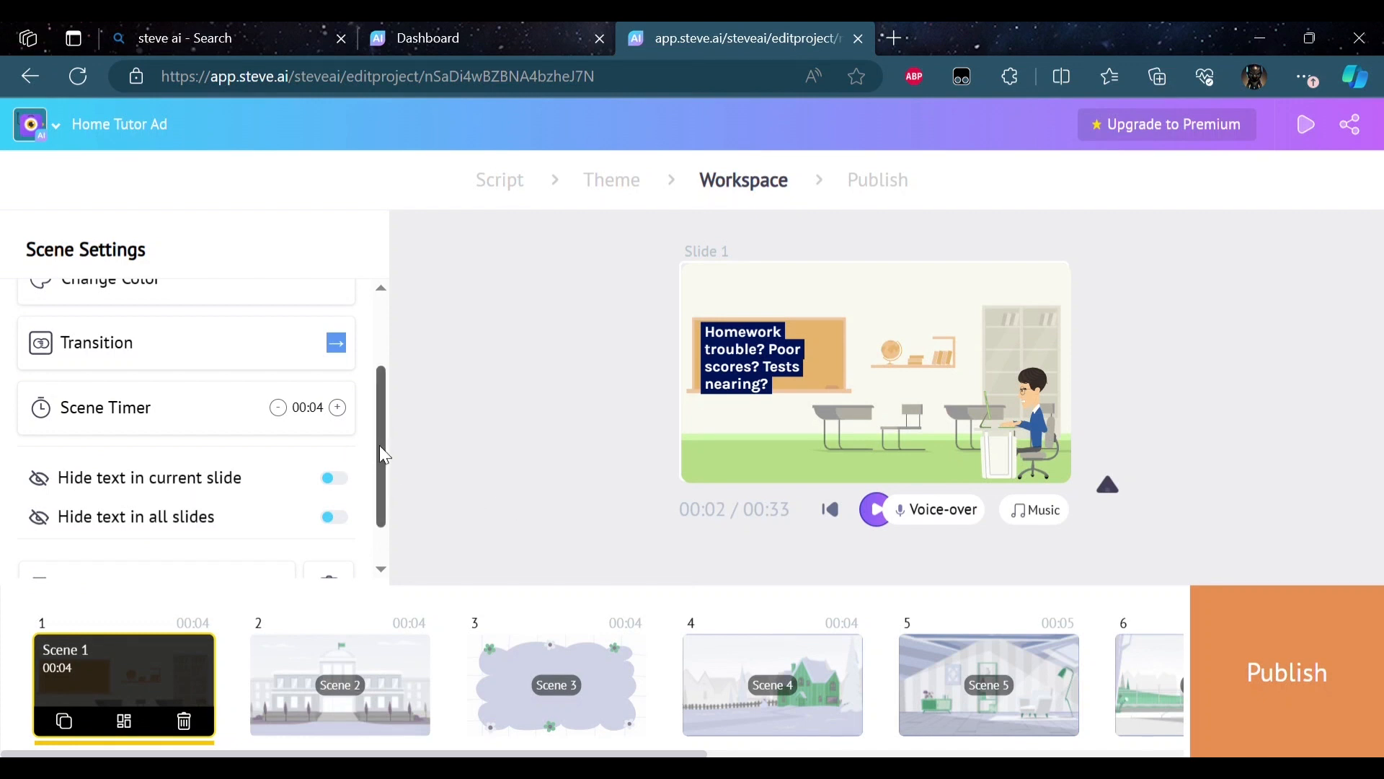
Step: Try lengthening Scene 1's timer and return it to 00:04
{"action": "double_click", "coordinate": [337, 408]}
{"action": "double_click", "coordinate": [337, 408]}
{"action": "double_click", "coordinate": [277, 407]}
{"action": "double_click", "coordinate": [277, 407]}
Step: Try hiding the text in the current slide only, and hide the text in all slides
{"action": "scroll", "coordinate": [397, 519], "scroll_direction": "down", "scroll_amount": 1}
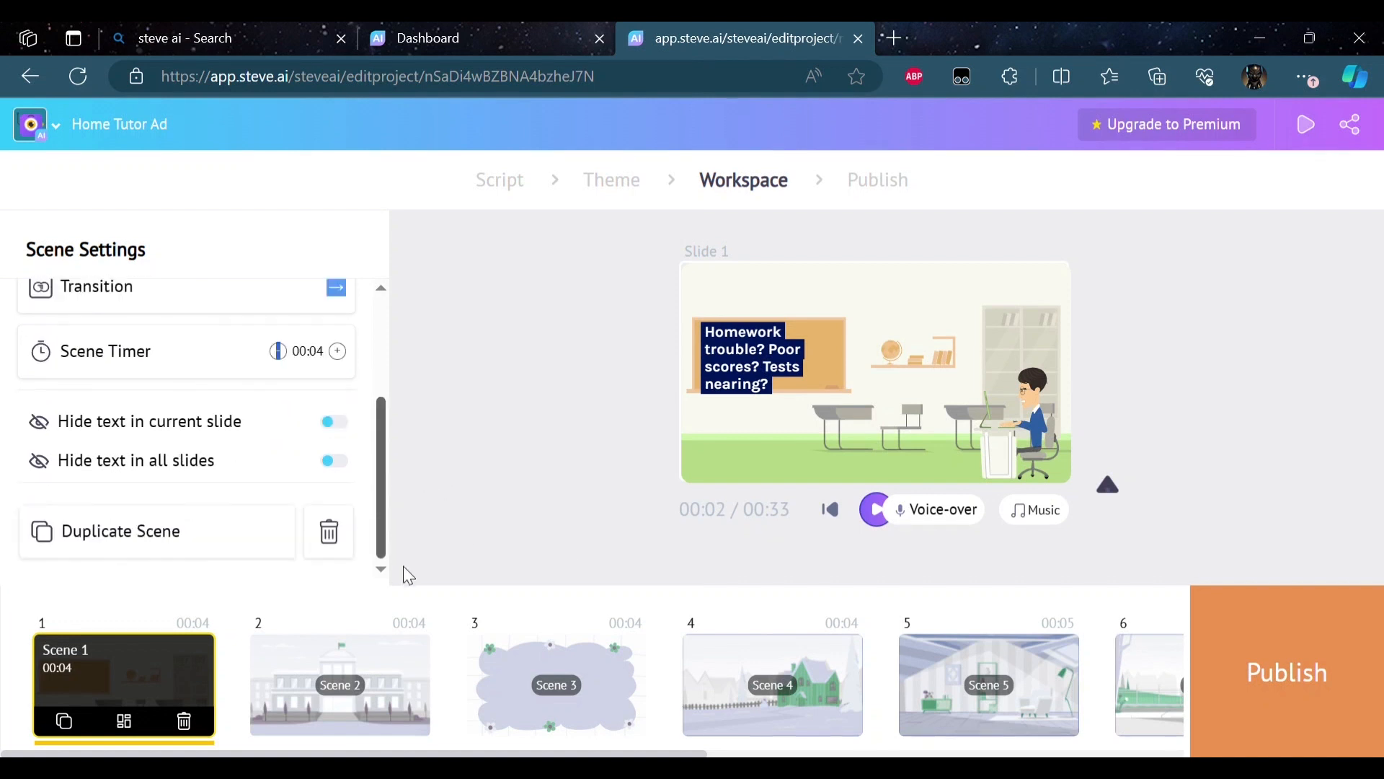
{"action": "left_click", "coordinate": [339, 424]}
{"action": "left_click", "coordinate": [342, 427]}
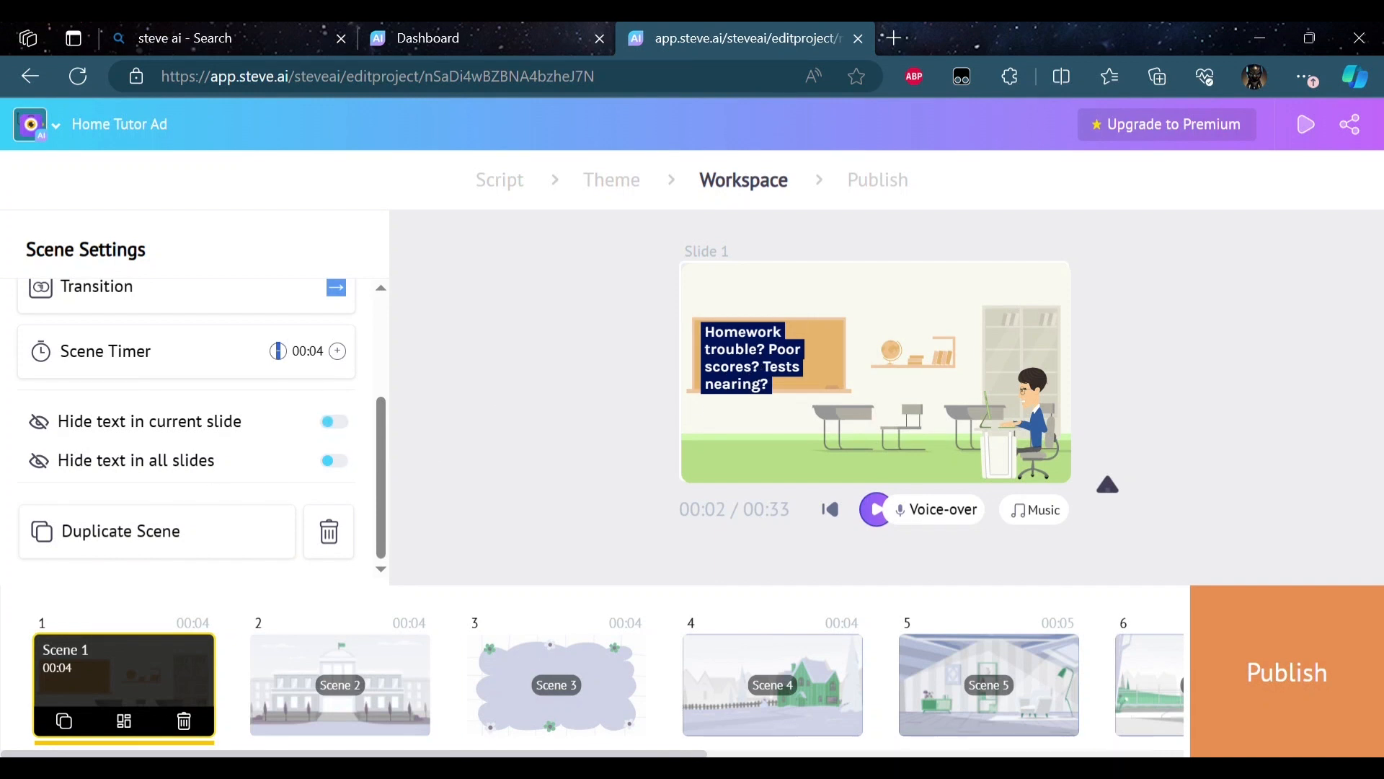
{"action": "left_click", "coordinate": [338, 465]}
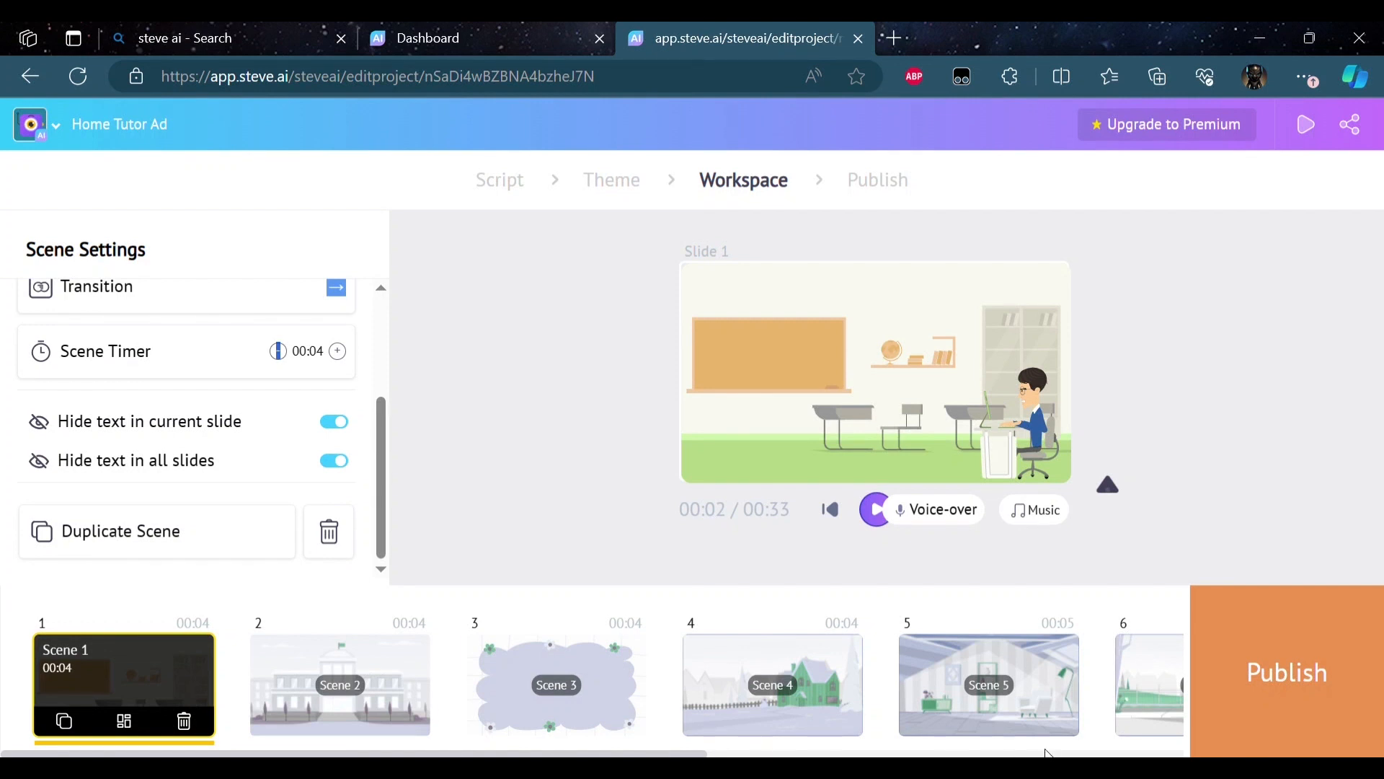
Step: Turn off text hiding for all slides so the scene text shows again
{"action": "left_click", "coordinate": [343, 467]}
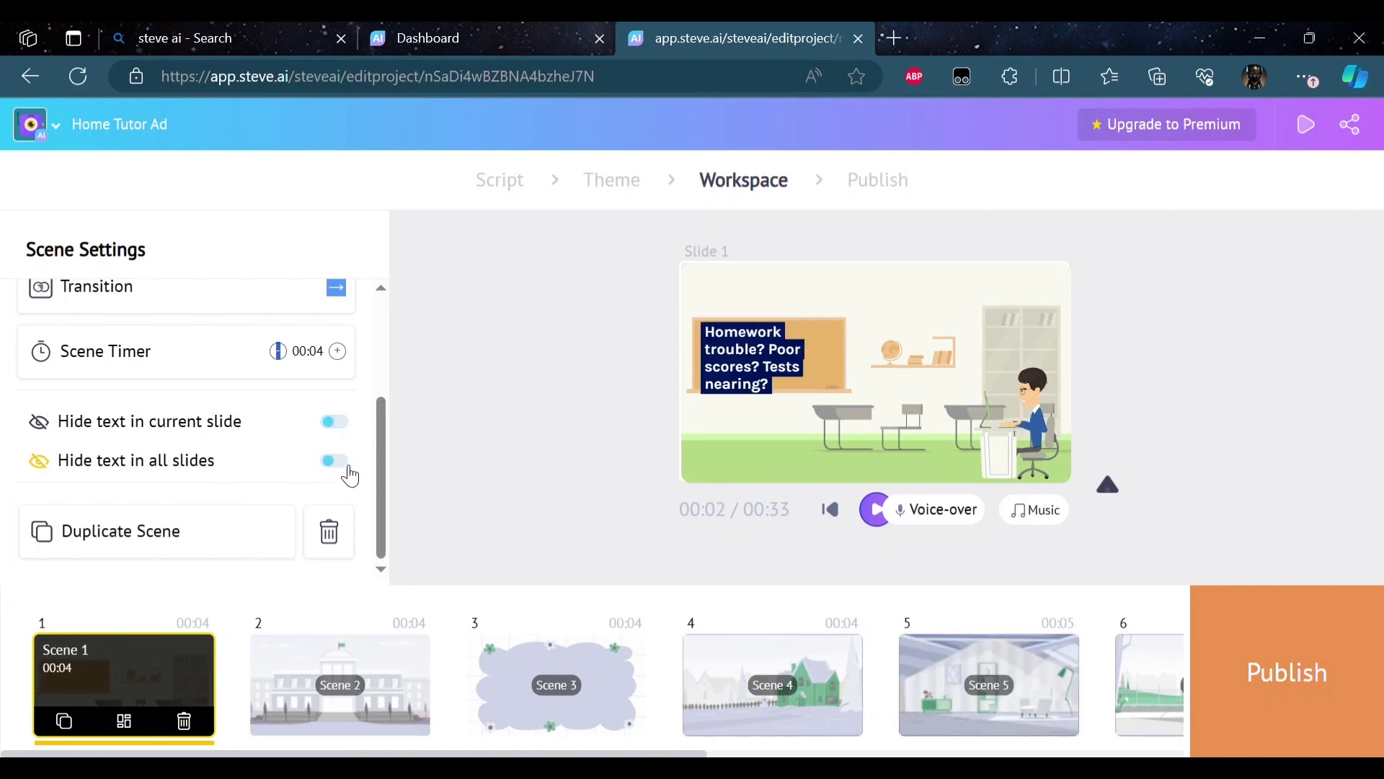
Step: Duplicate Scene 1 and delete the duplicate
{"action": "left_click", "coordinate": [117, 531]}
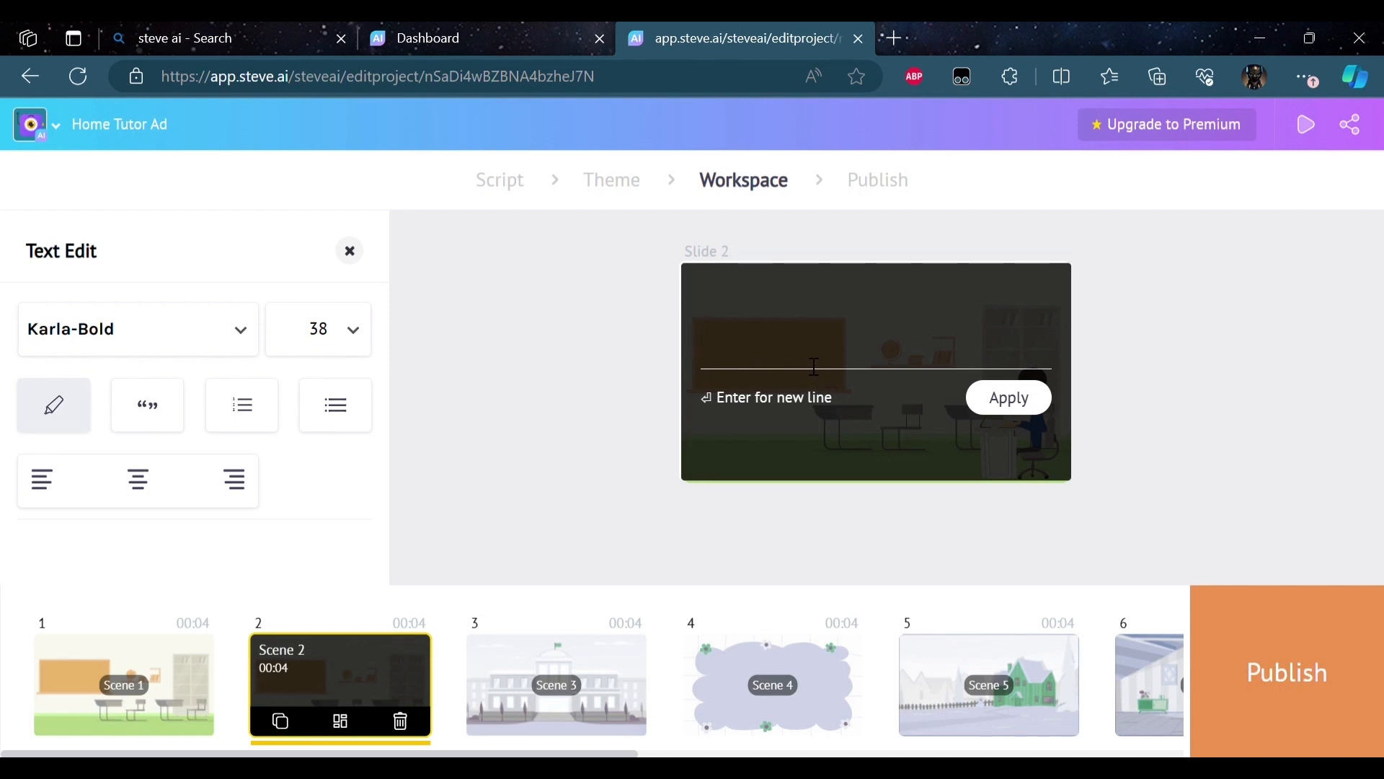
{"action": "left_click", "coordinate": [405, 724]}
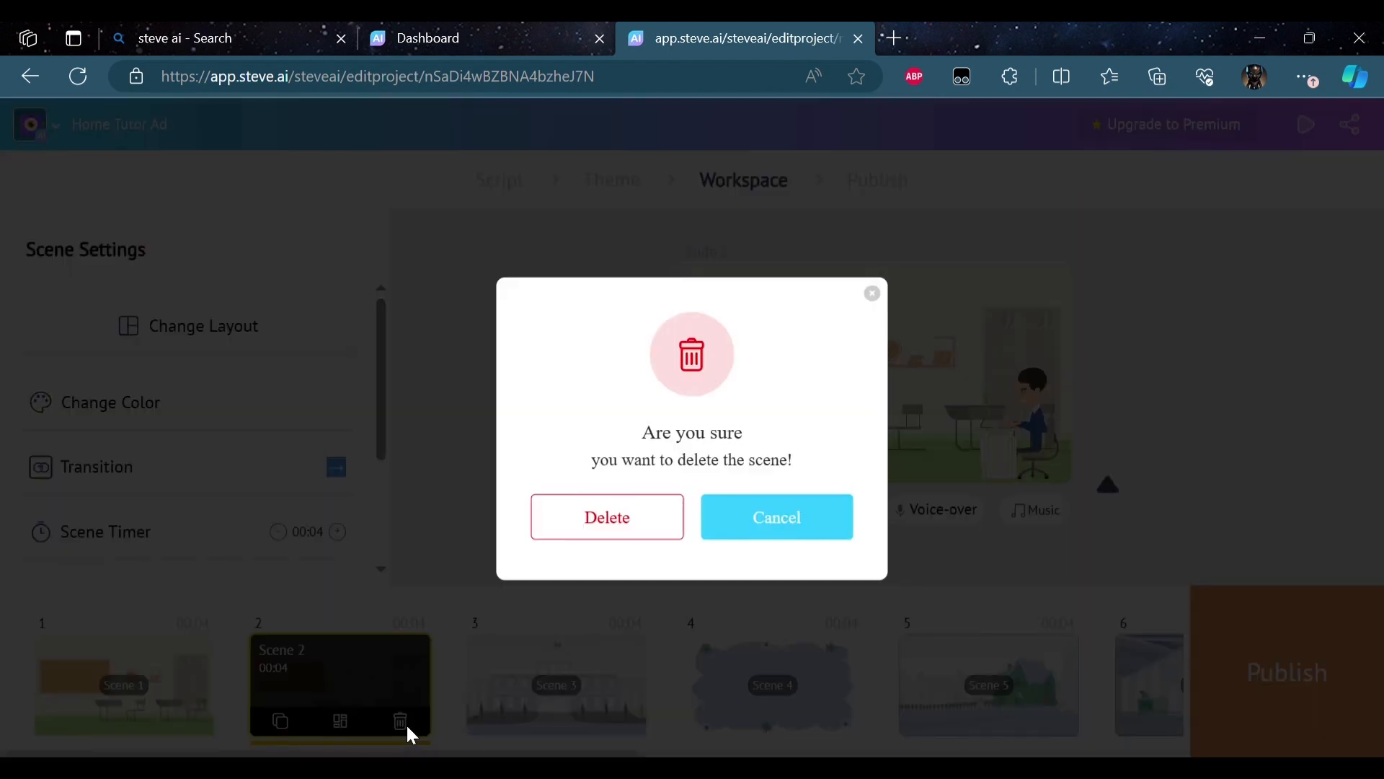
{"action": "left_click", "coordinate": [631, 530]}
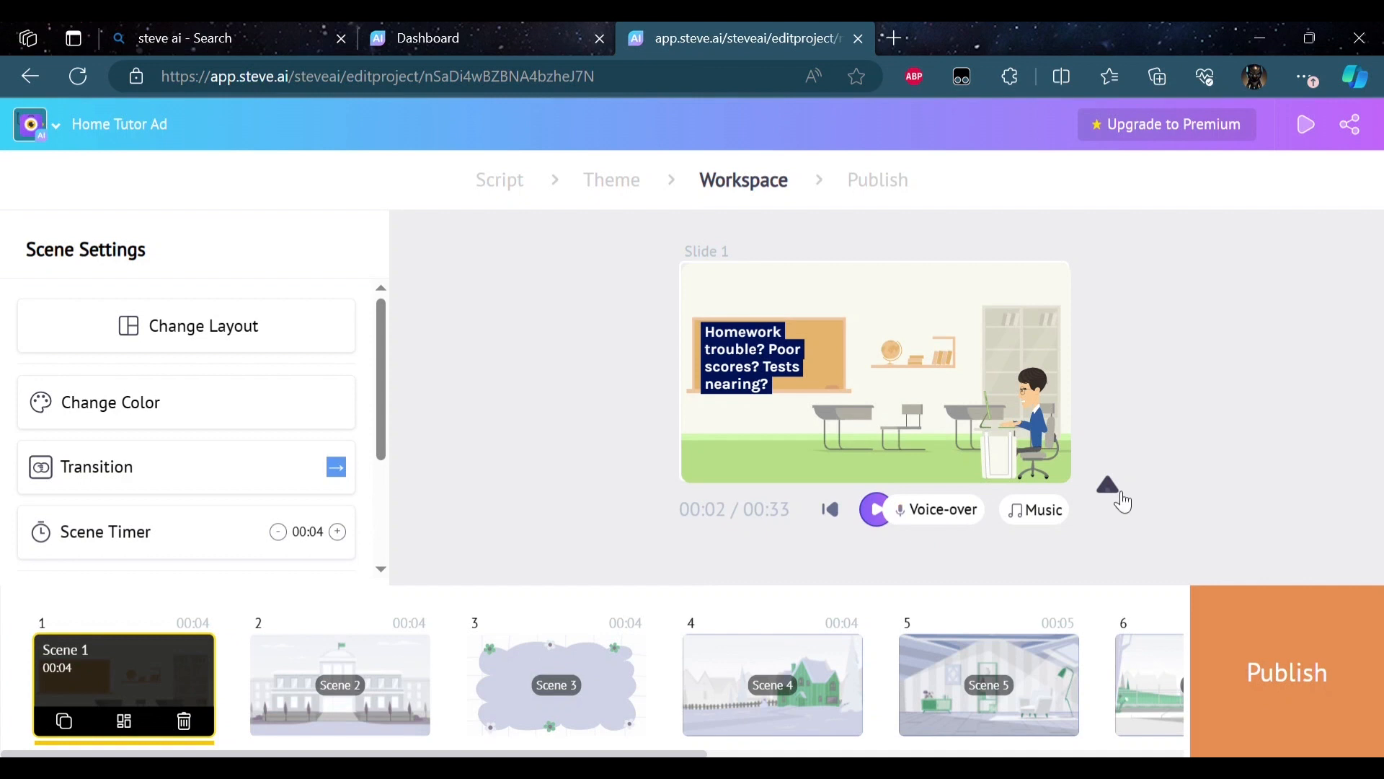
Step: Browse the music library, replace the video's background music with the track Lasting, and play a short preview of the video
{"action": "left_click", "coordinate": [1062, 515]}
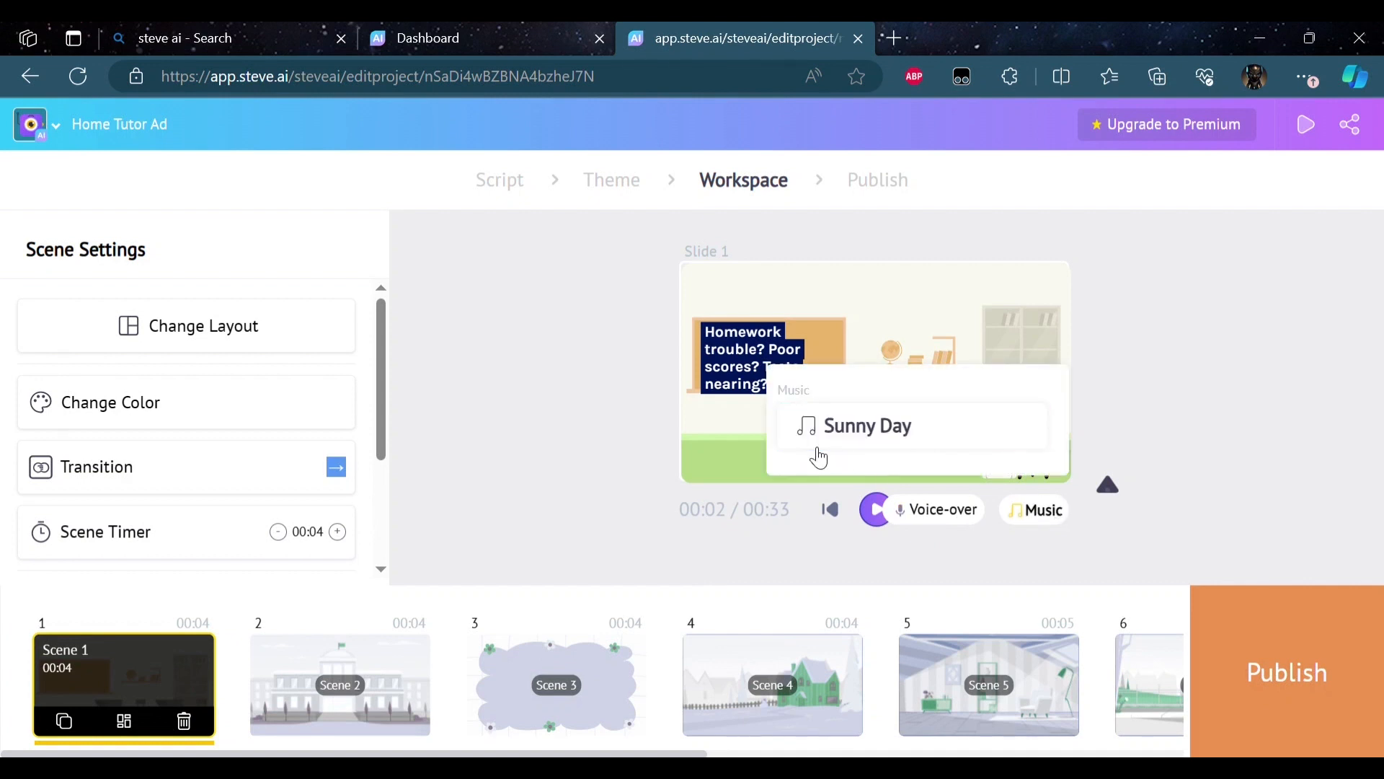
{"action": "left_click", "coordinate": [906, 442]}
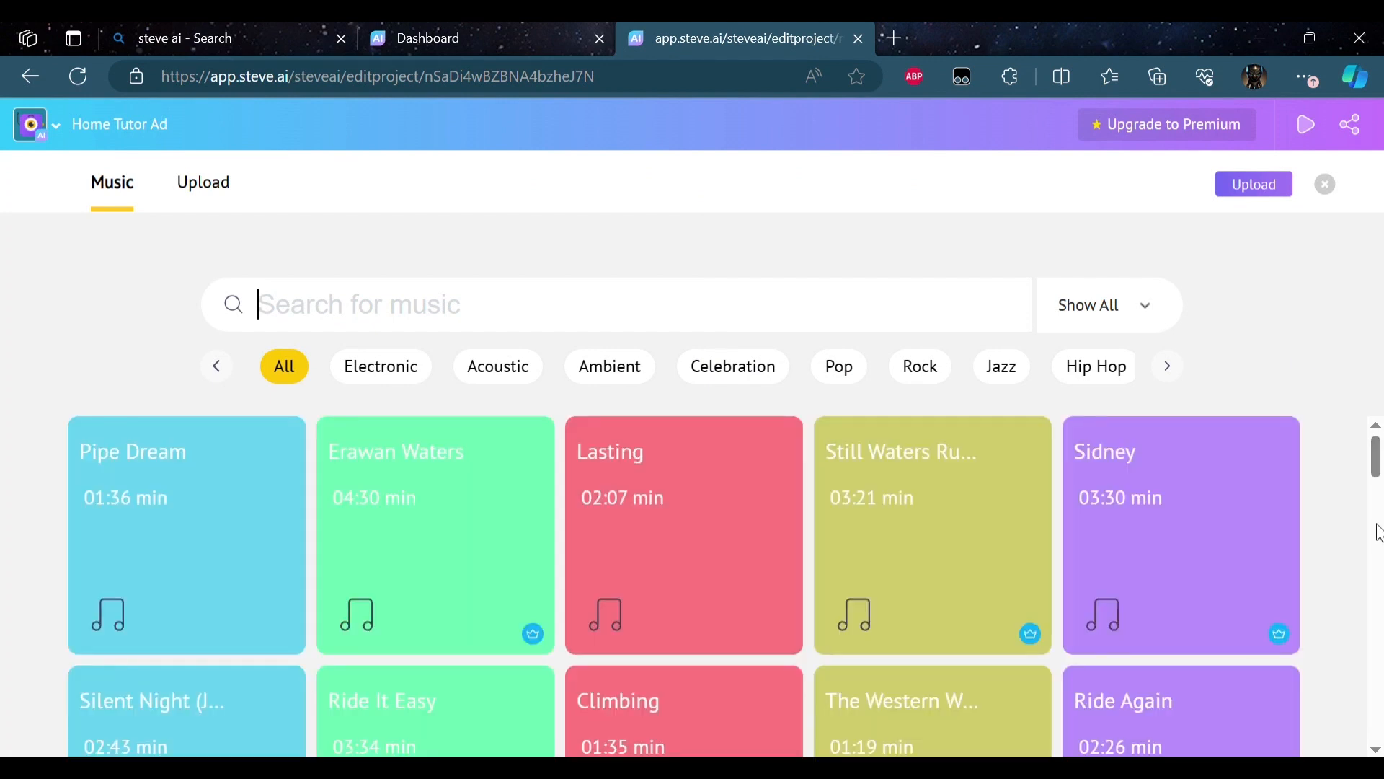
{"action": "scroll", "coordinate": [1377, 526], "scroll_direction": "down", "scroll_amount": 10}
{"action": "mouse_move", "coordinate": [1380, 659]}
{"action": "left_mouse_down"}
{"action": "mouse_move", "coordinate": [1381, 721]}
{"action": "mouse_move", "coordinate": [1372, 650]}
{"action": "left_mouse_up"}
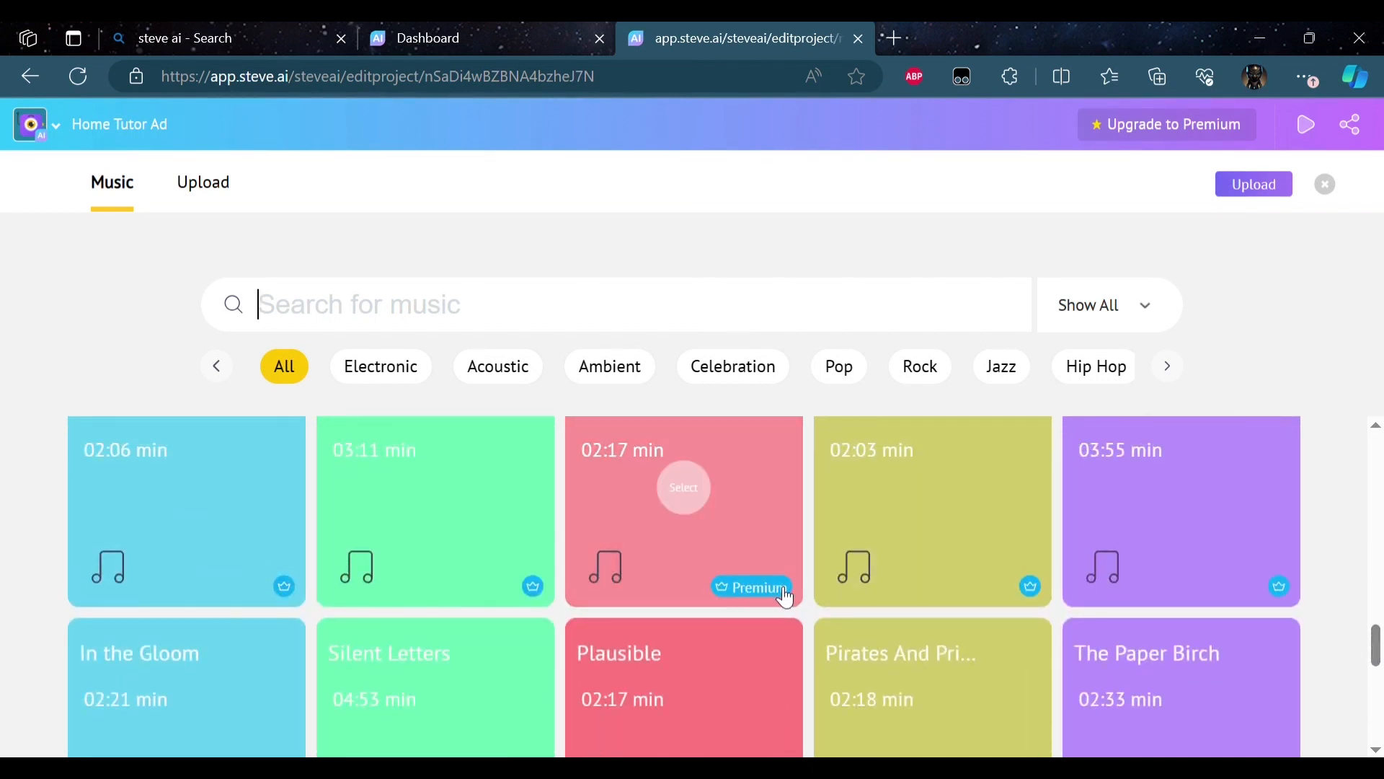
{"action": "left_click_drag", "start_coordinate": [1375, 646], "coordinate": [1374, 436]}
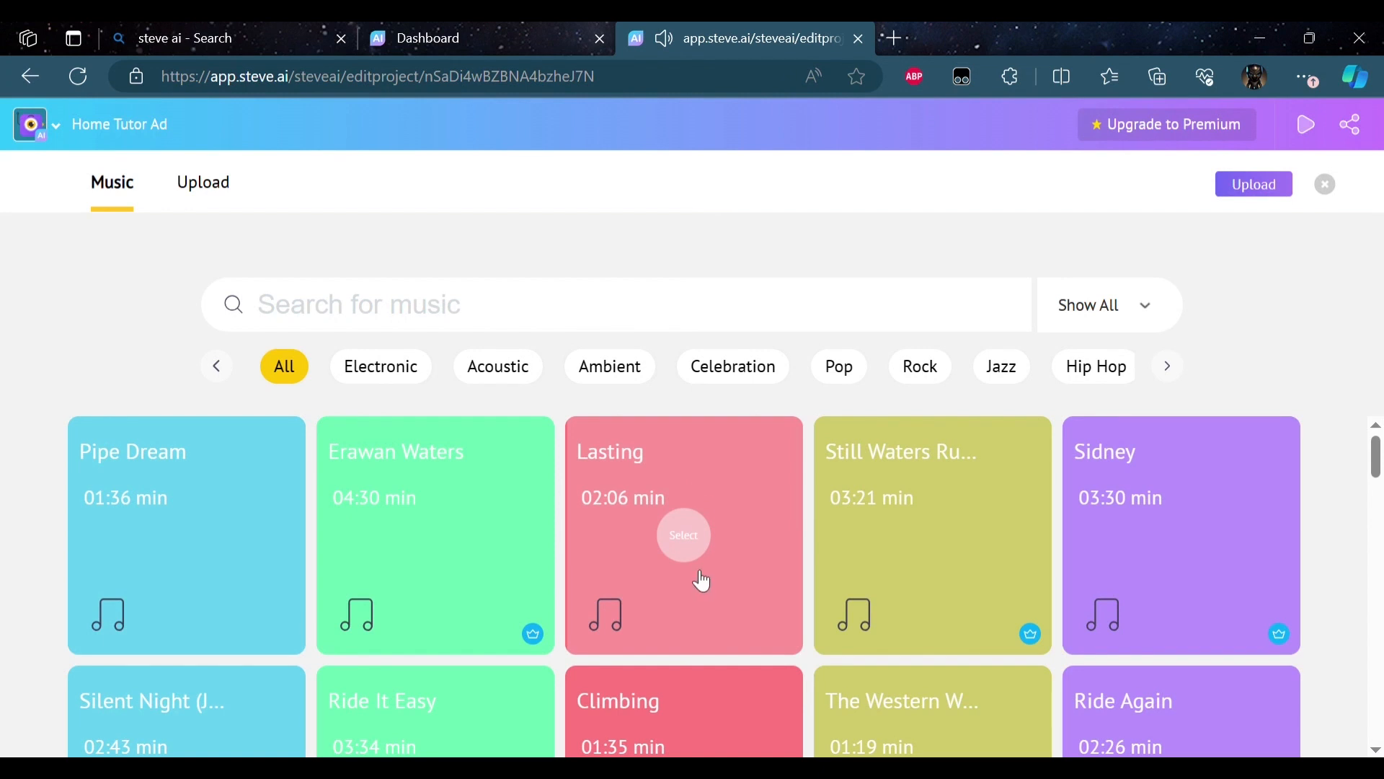
{"action": "left_click_drag", "start_coordinate": [702, 583], "coordinate": [694, 546]}
{"action": "left_click", "coordinate": [691, 542]}
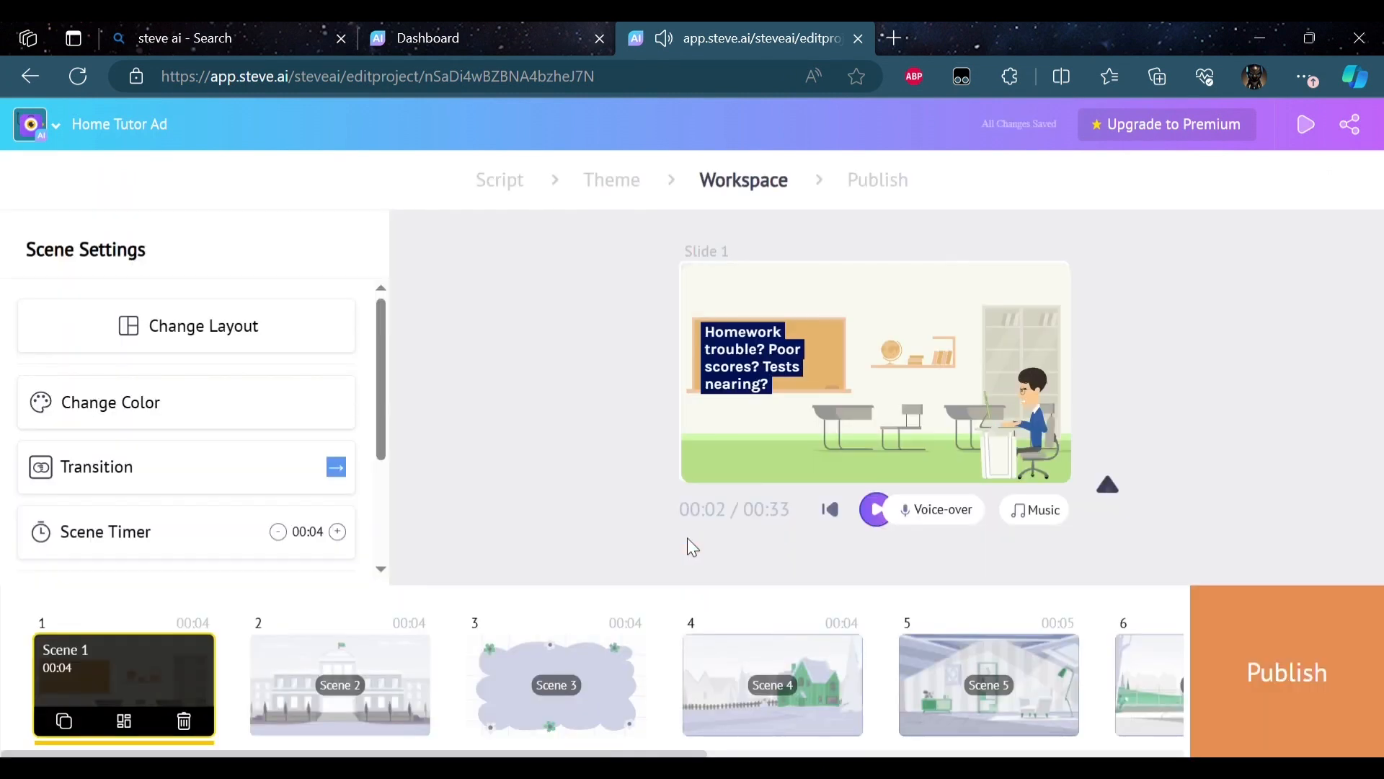
{"action": "left_click", "coordinate": [875, 518]}
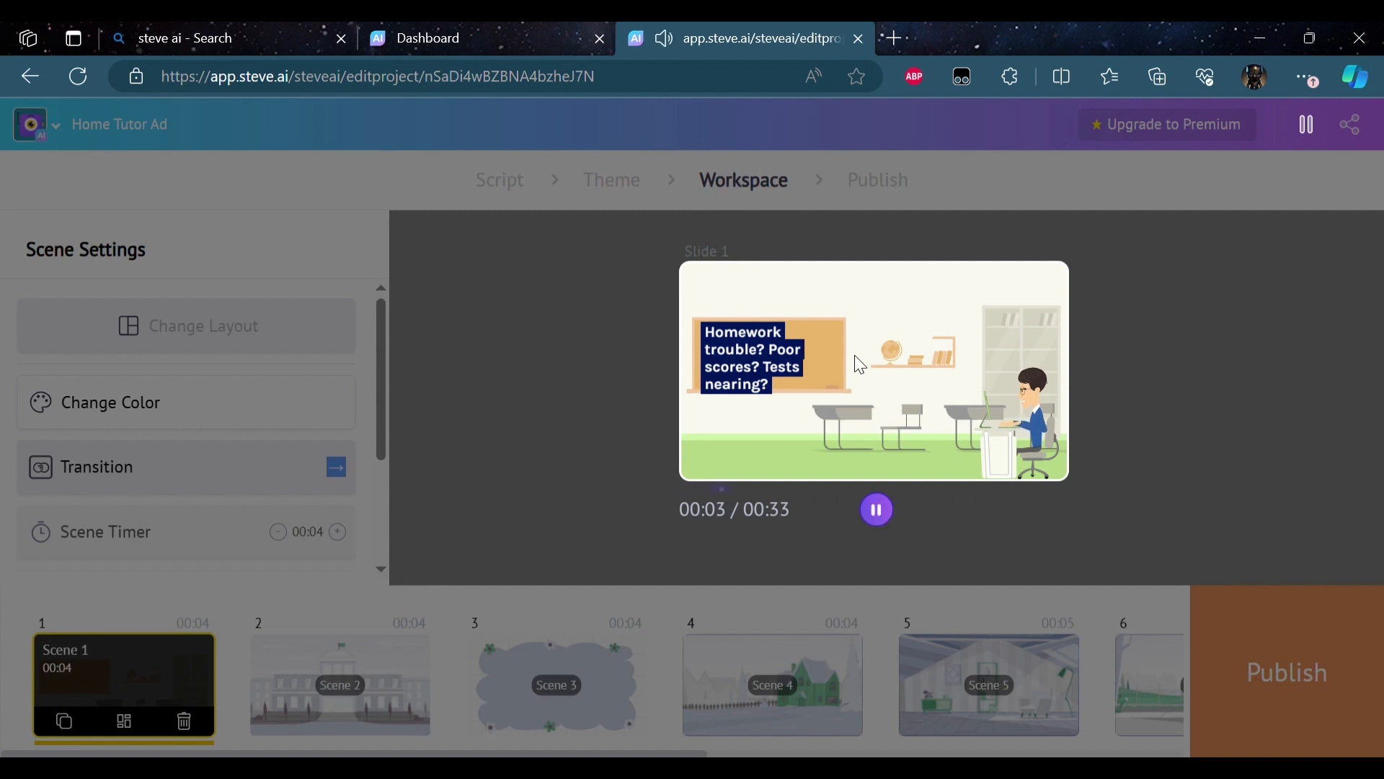
{"action": "left_click", "coordinate": [877, 509]}
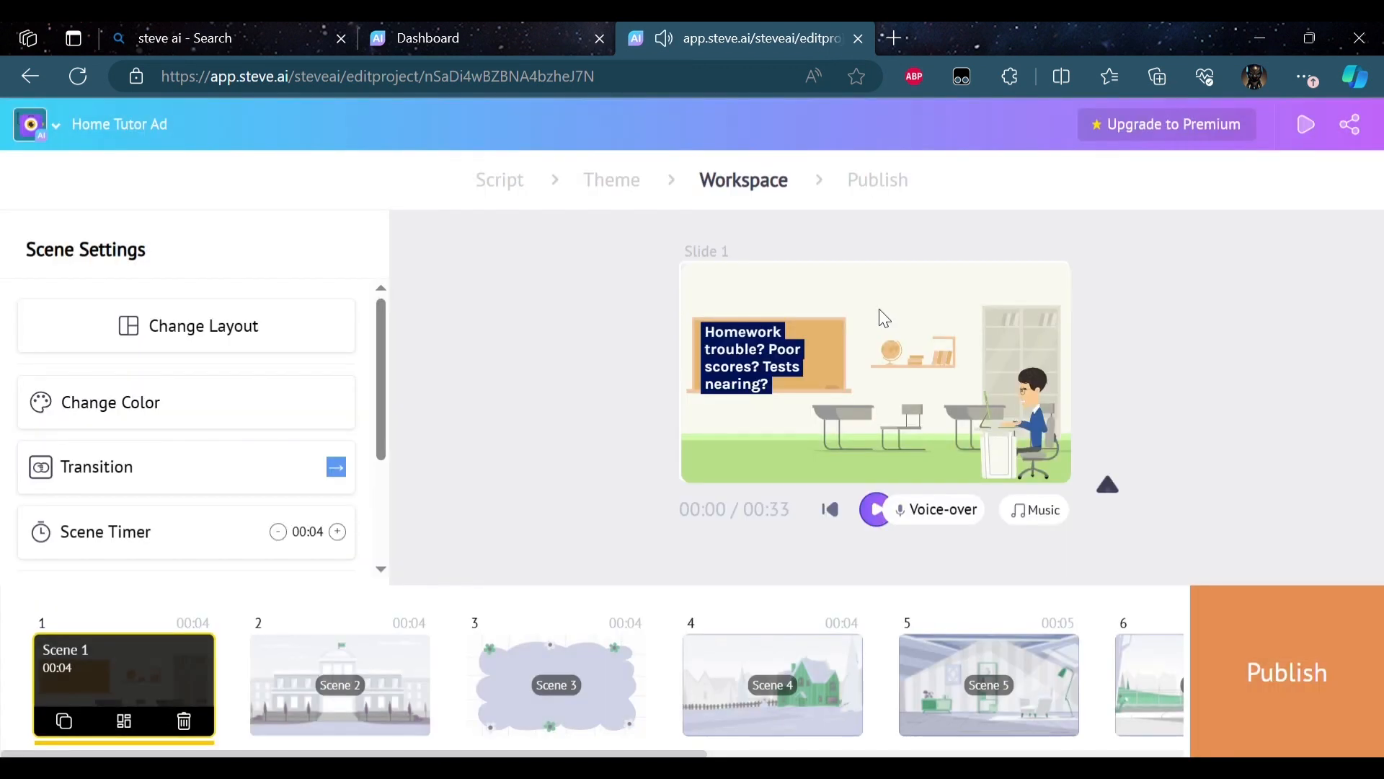
Step: Try repositioning the homework text slightly higher and nudging the seated man in Scene 1
{"action": "left_click_drag", "start_coordinate": [782, 372], "coordinate": [838, 328]}
{"action": "mouse_move", "coordinate": [1043, 450]}
{"action": "left_mouse_down"}
{"action": "mouse_move", "coordinate": [820, 444]}
{"action": "mouse_move", "coordinate": [1067, 451]}
{"action": "mouse_move", "coordinate": [1041, 460]}
{"action": "left_mouse_up"}
{"action": "left_click_drag", "start_coordinate": [811, 331], "coordinate": [753, 354]}
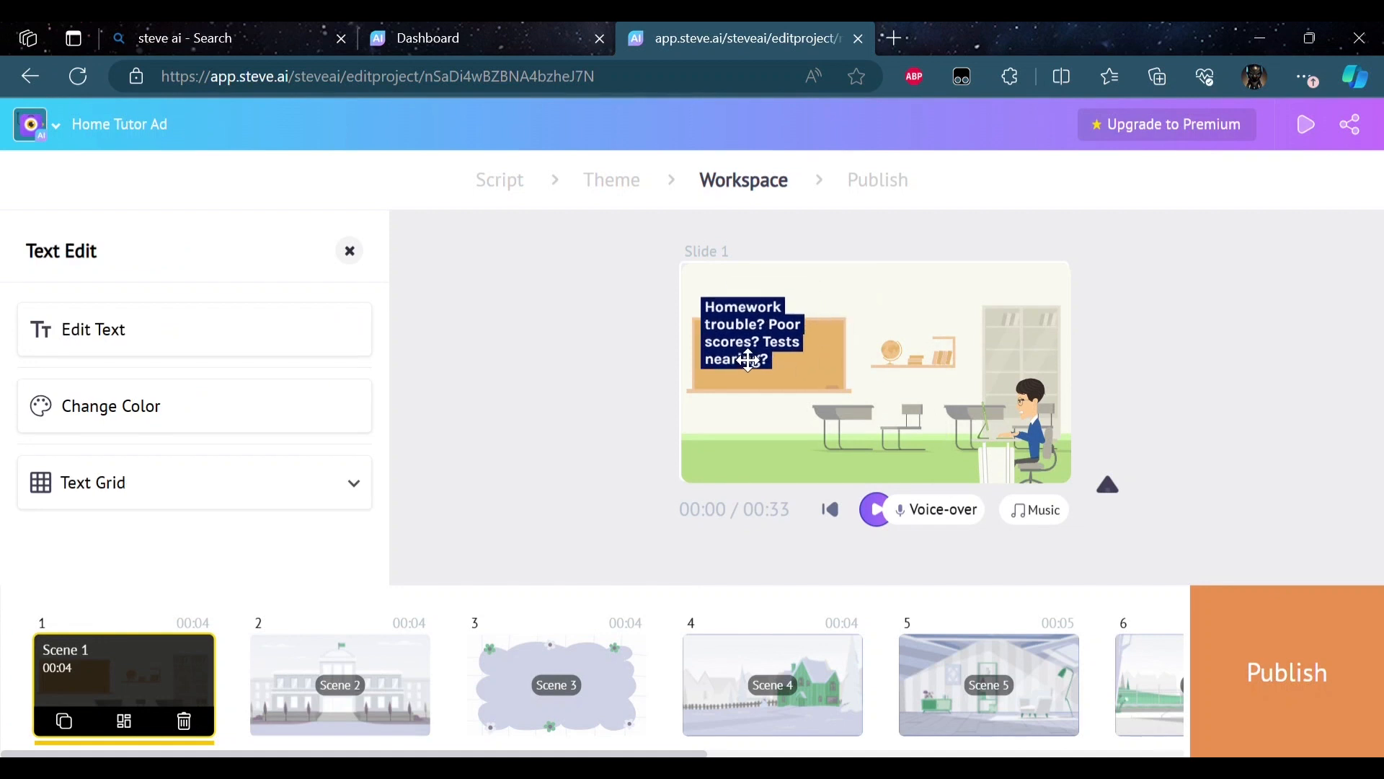
Step: Shift the seated man left in Scene 1 and replace him with the short-haired woman in a white jacket, for this scene only
{"action": "left_click", "coordinate": [1055, 437]}
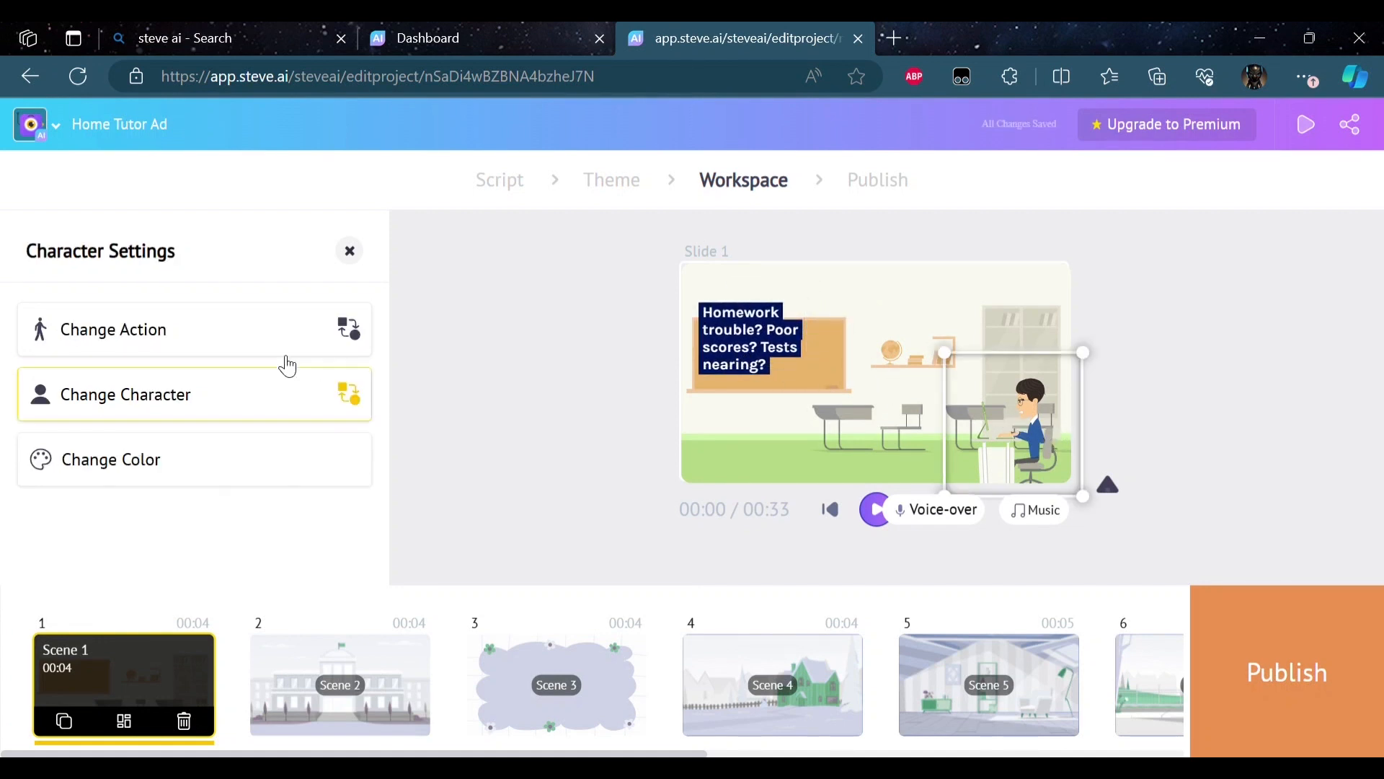
{"action": "mouse_move", "coordinate": [1003, 450]}
{"action": "left_mouse_down"}
{"action": "mouse_move", "coordinate": [981, 447]}
{"action": "mouse_move", "coordinate": [1018, 445]}
{"action": "left_mouse_up"}
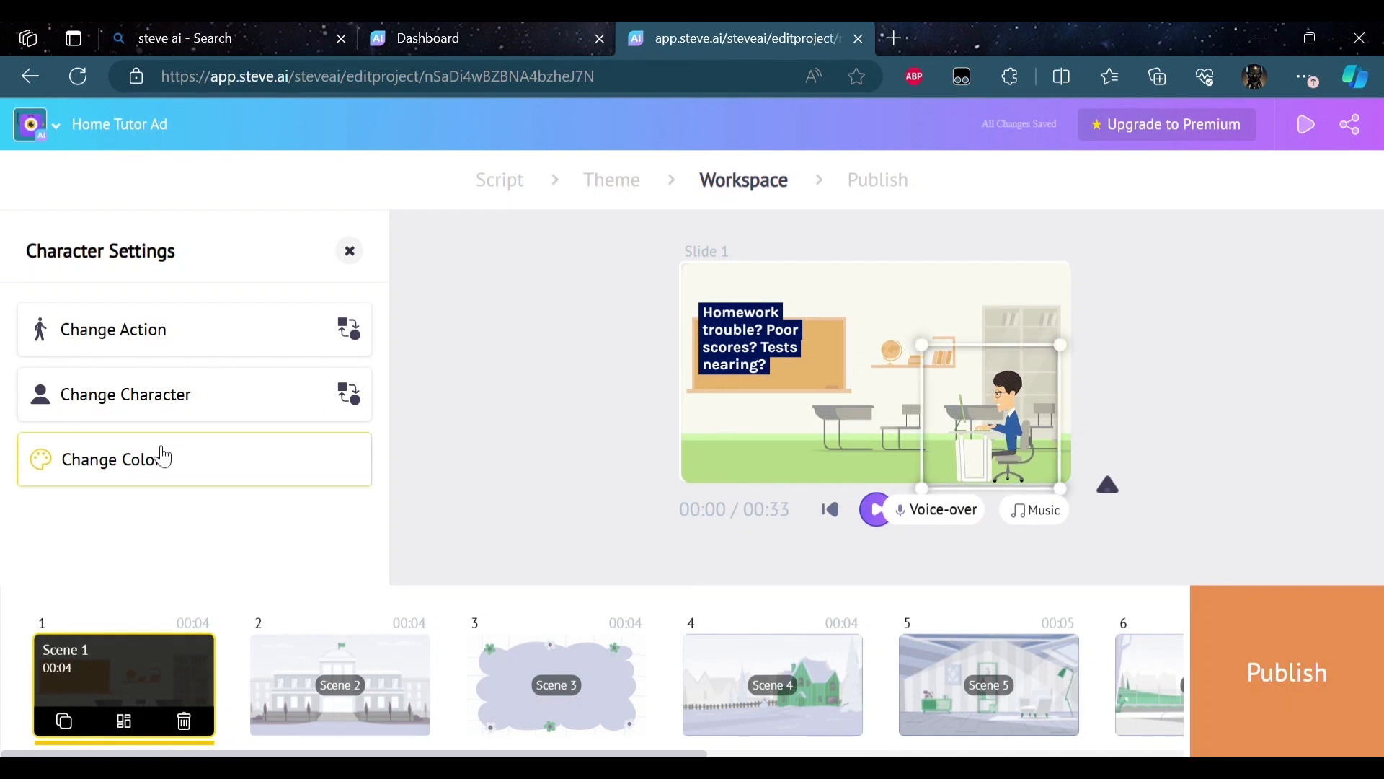
{"action": "left_click", "coordinate": [172, 423]}
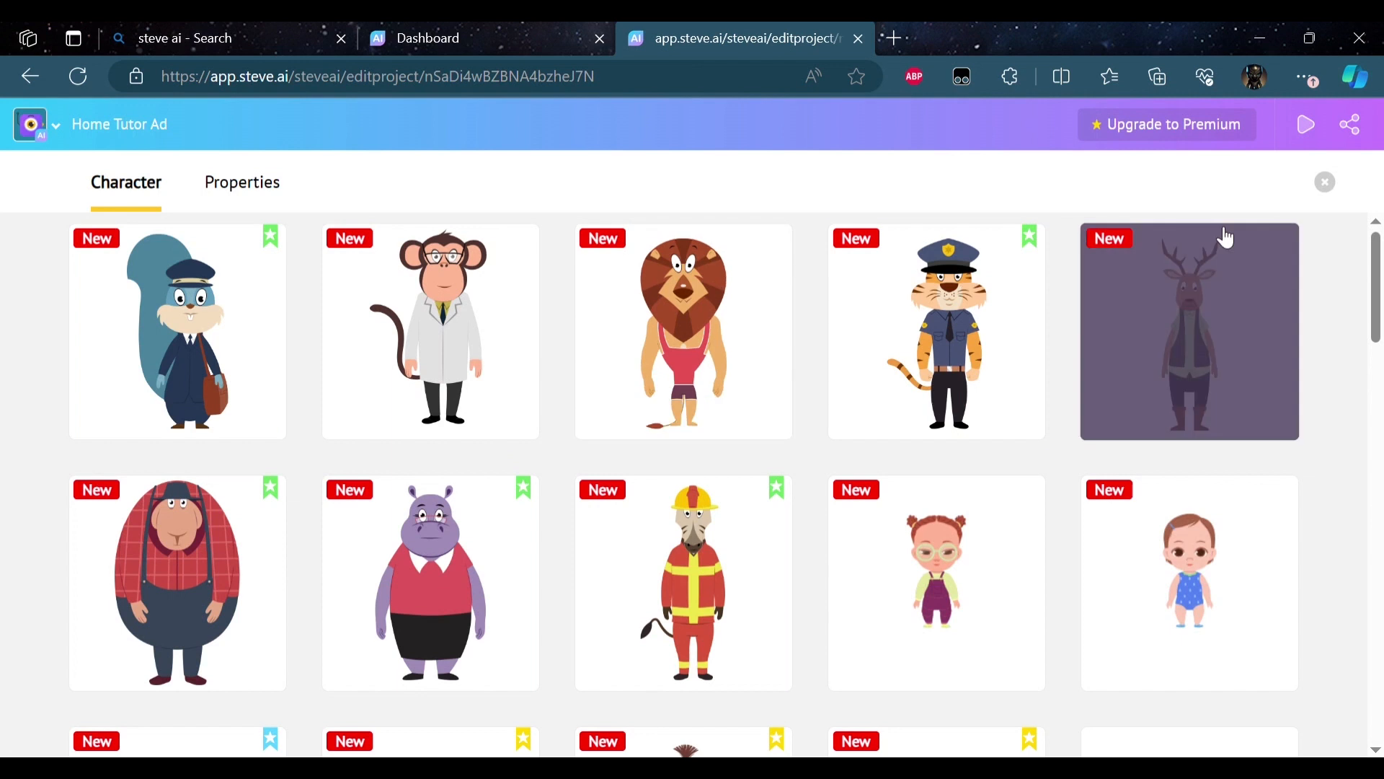
{"action": "left_click_drag", "start_coordinate": [1383, 266], "coordinate": [1382, 766]}
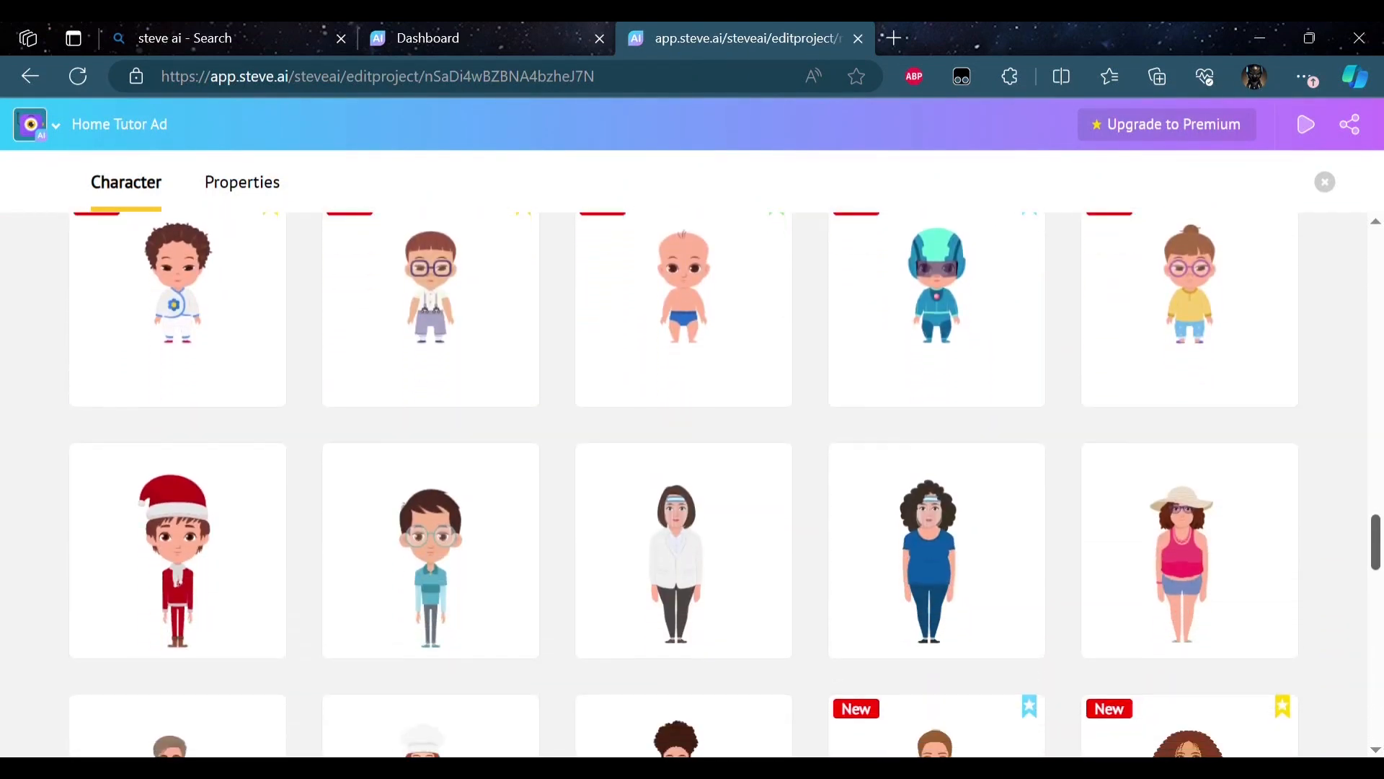
{"action": "left_click", "coordinate": [722, 575]}
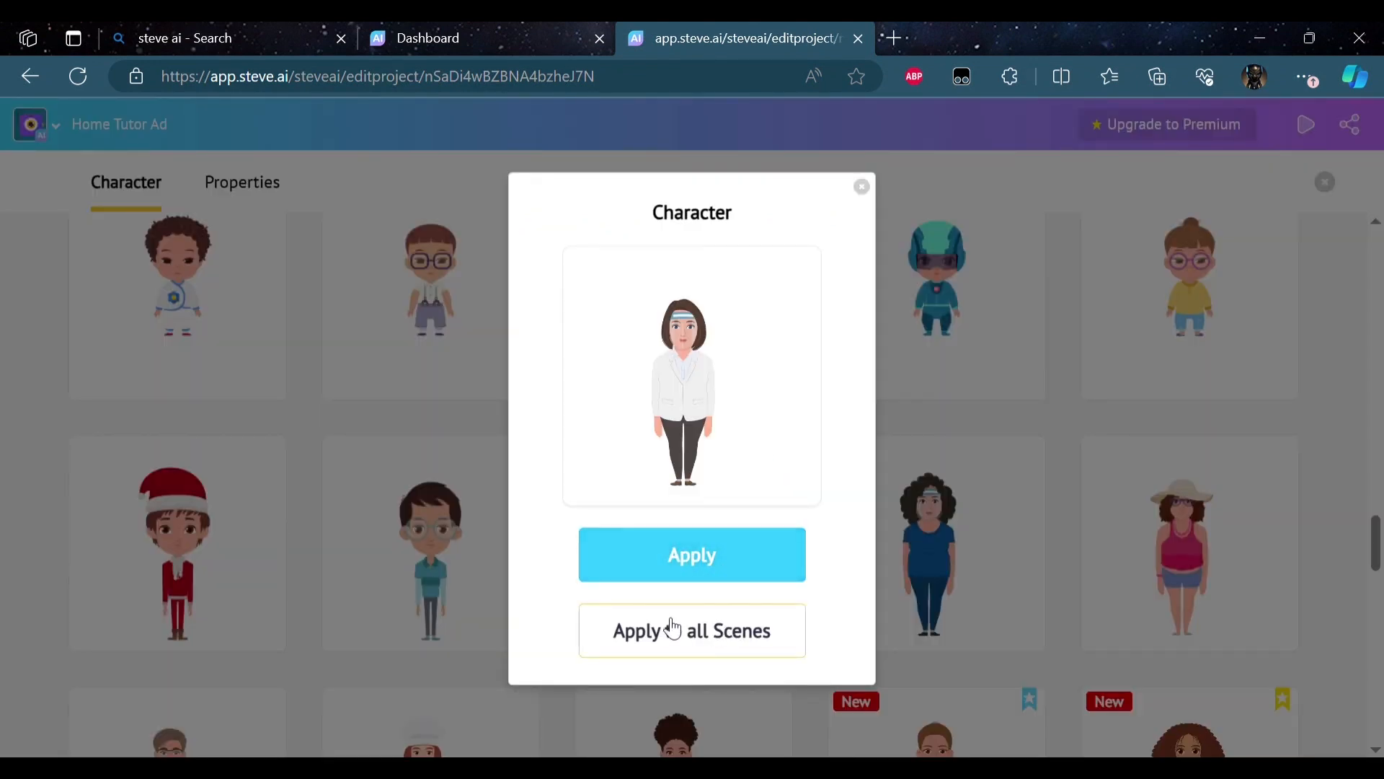
{"action": "left_click", "coordinate": [745, 553]}
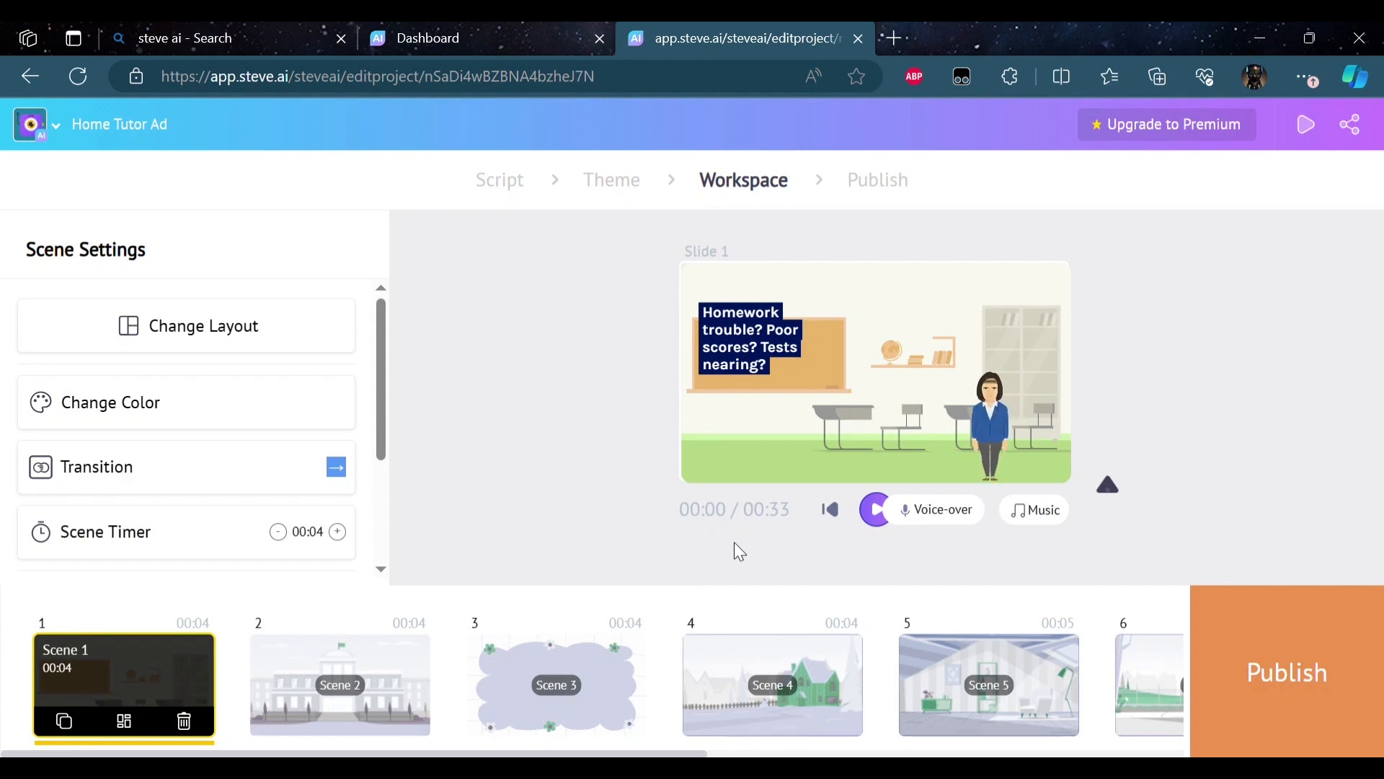
Step: Move the standing woman slightly left, search her actions for "sad", and apply the one sitting upright and typing at a computer desk
{"action": "left_click", "coordinate": [1014, 437]}
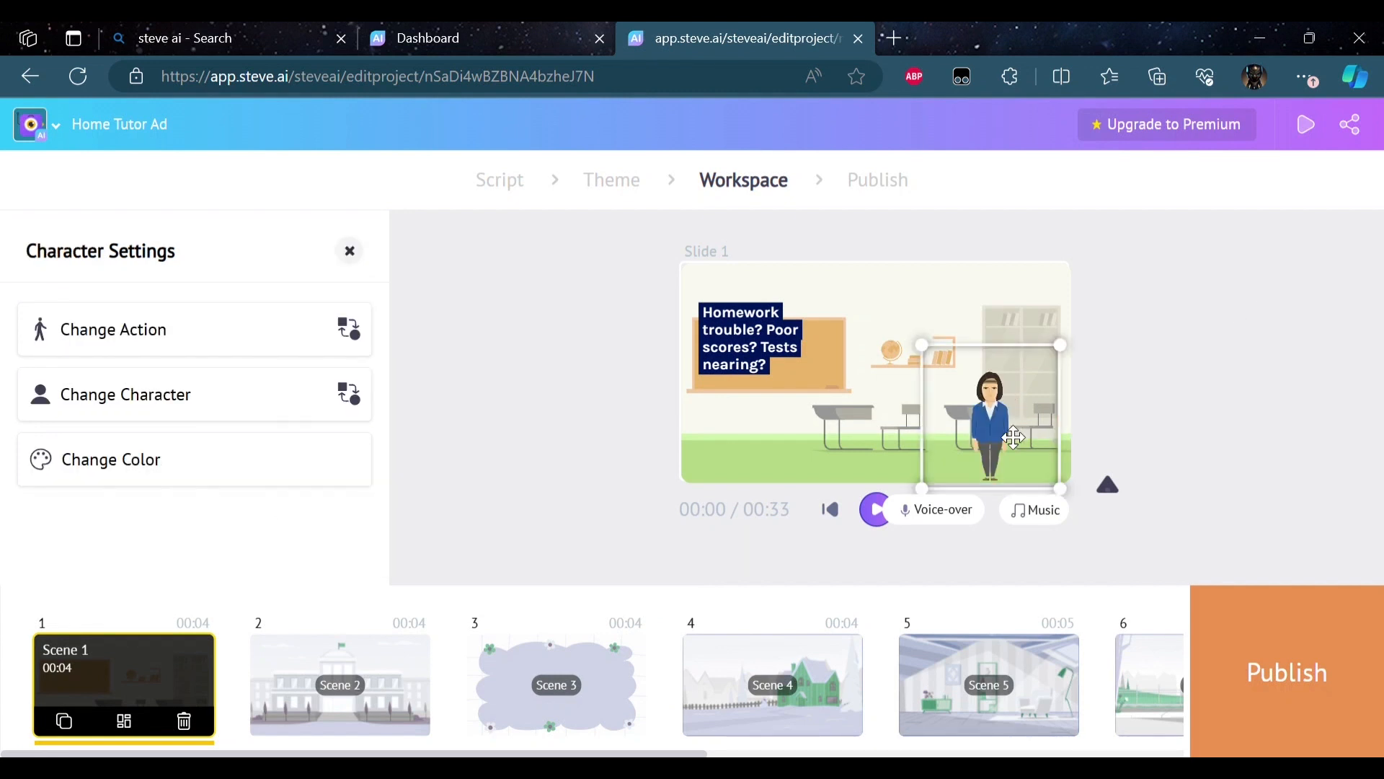
{"action": "left_click_drag", "start_coordinate": [999, 423], "coordinate": [954, 424]}
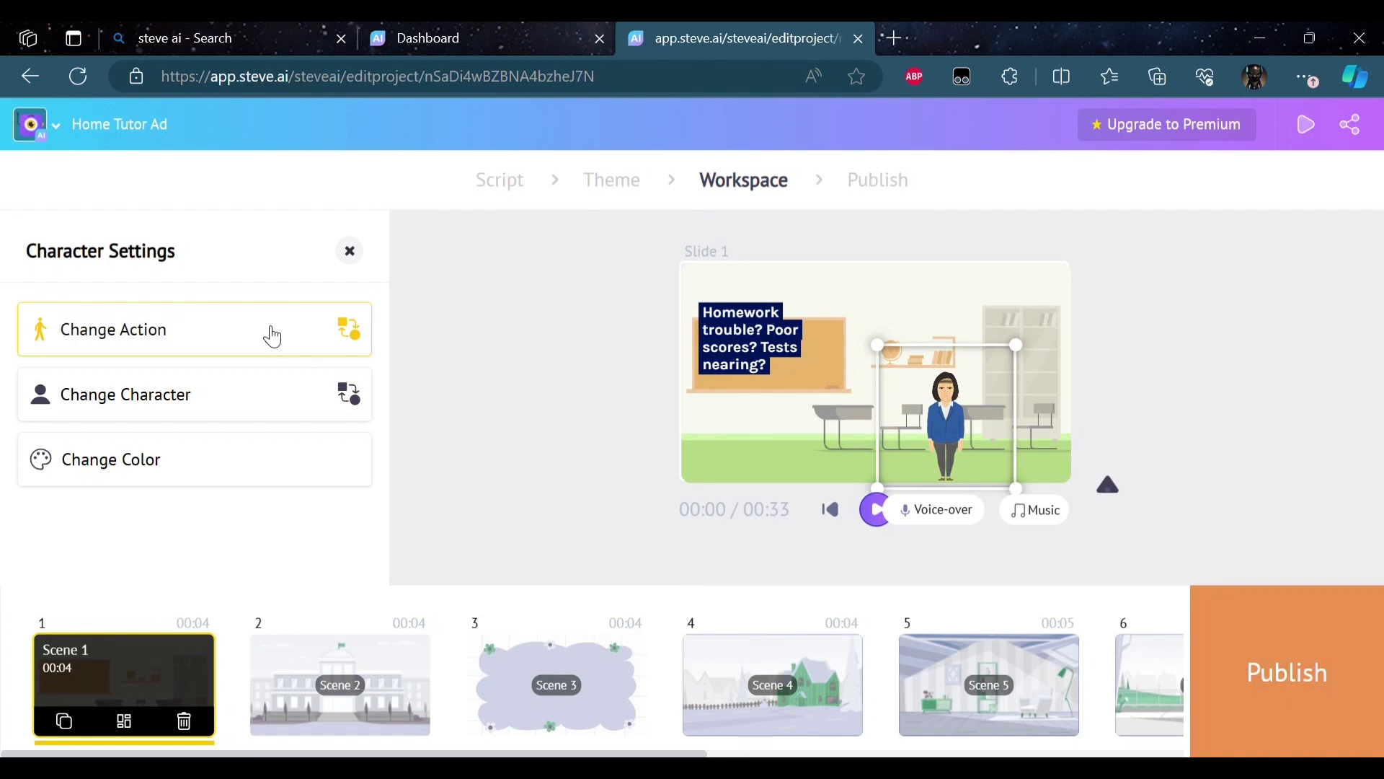
{"action": "left_click", "coordinate": [273, 336]}
{"action": "scroll", "coordinate": [684, 577], "scroll_direction": "down", "scroll_amount": 3}
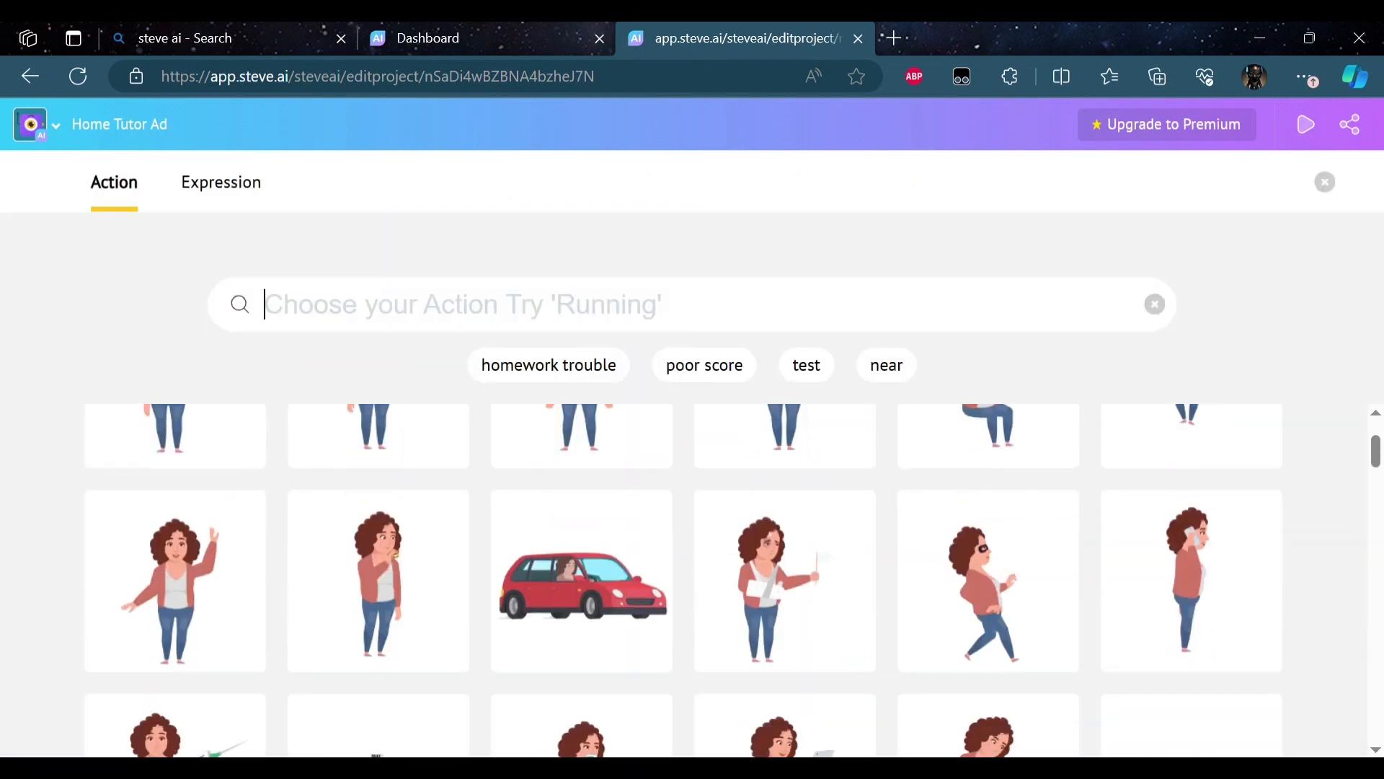
{"action": "scroll", "coordinate": [683, 577], "scroll_direction": "up", "scroll_amount": 2}
{"action": "scroll", "coordinate": [684, 577], "scroll_direction": "down", "scroll_amount": 8}
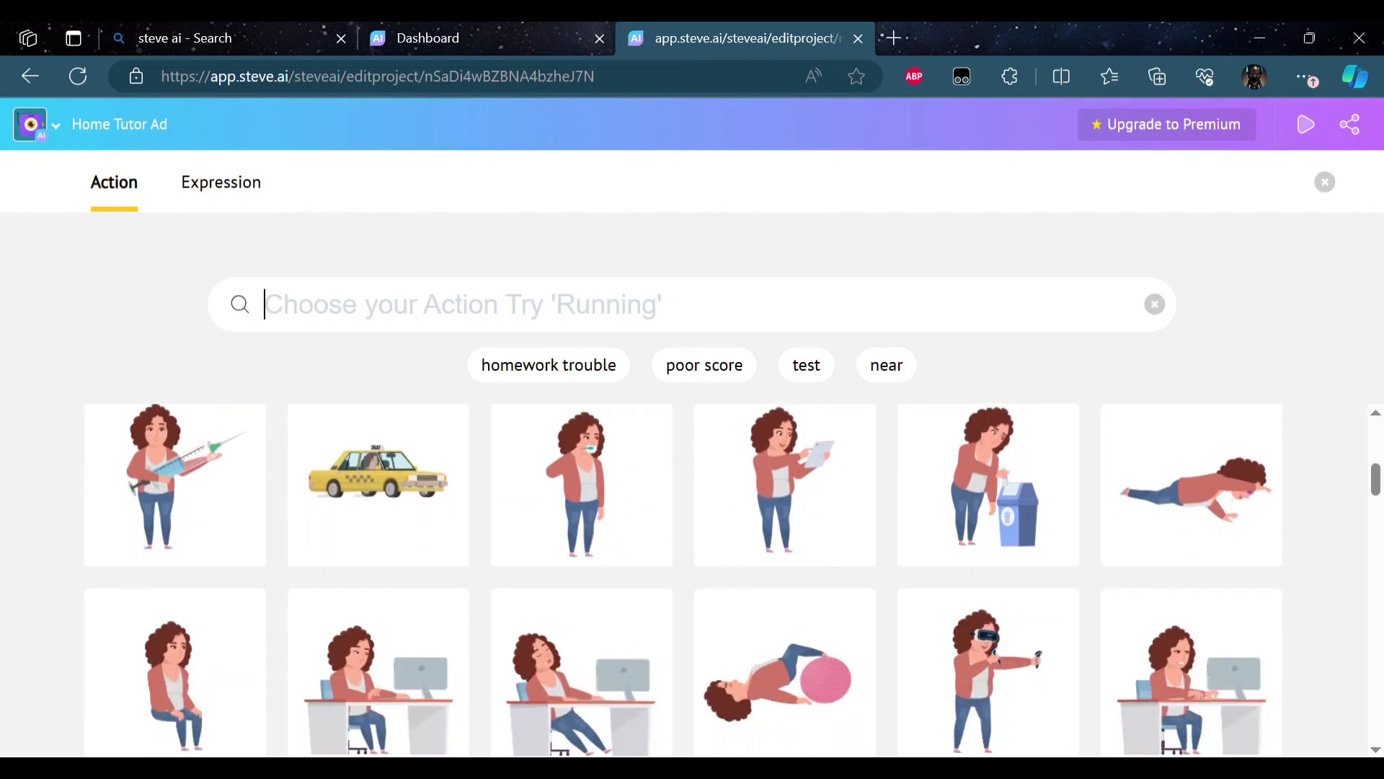
{"action": "scroll", "coordinate": [684, 577], "scroll_direction": "up", "scroll_amount": 5}
{"action": "scroll", "coordinate": [683, 577], "scroll_direction": "up", "scroll_amount": 4}
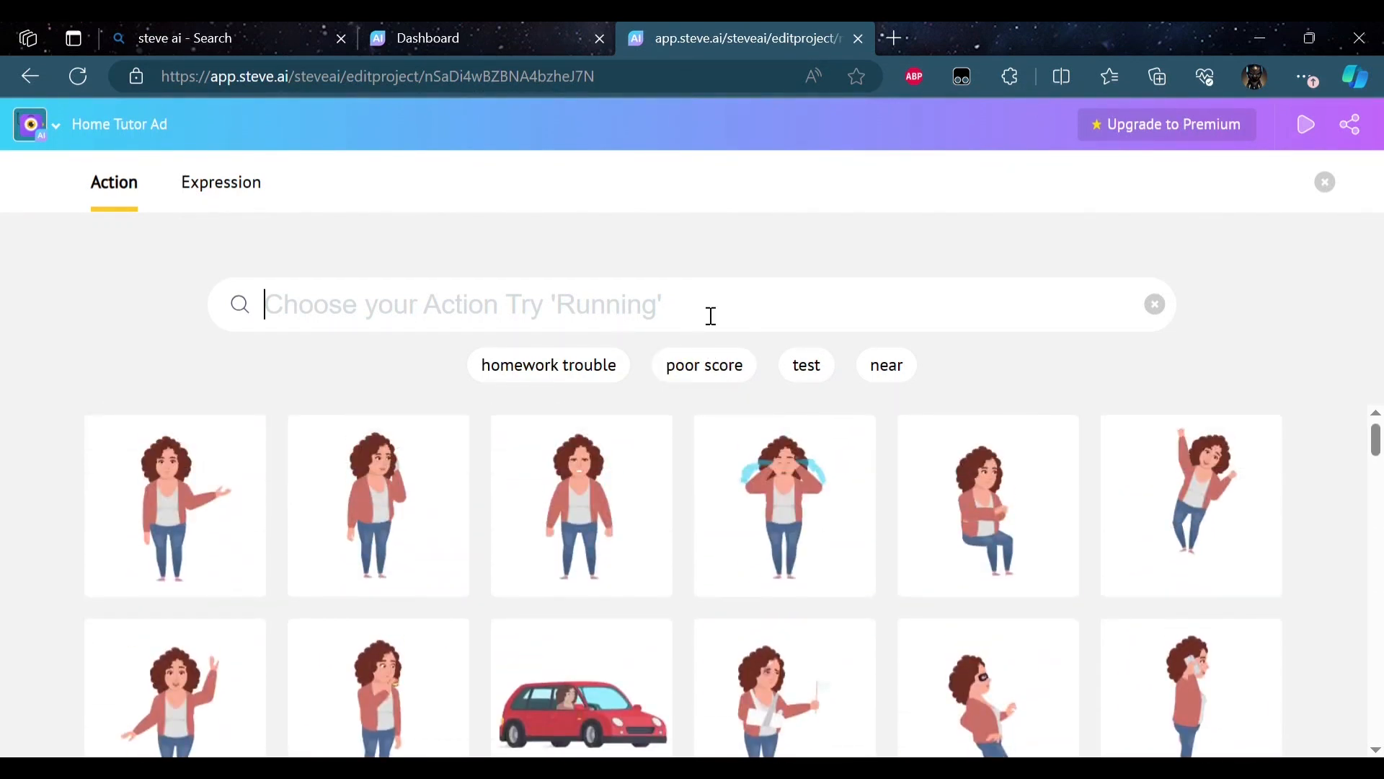
{"action": "type", "text": "sad"}
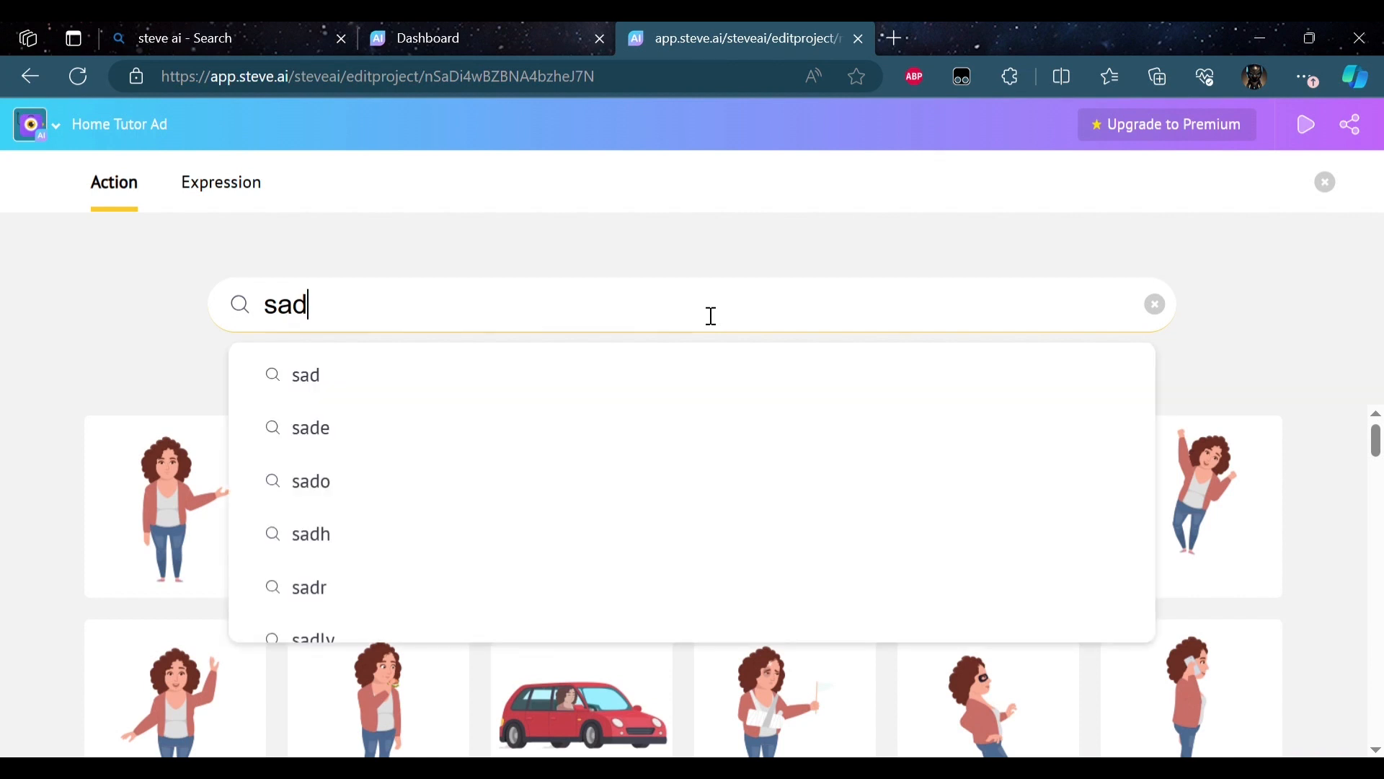
{"action": "key", "text": "Return"}
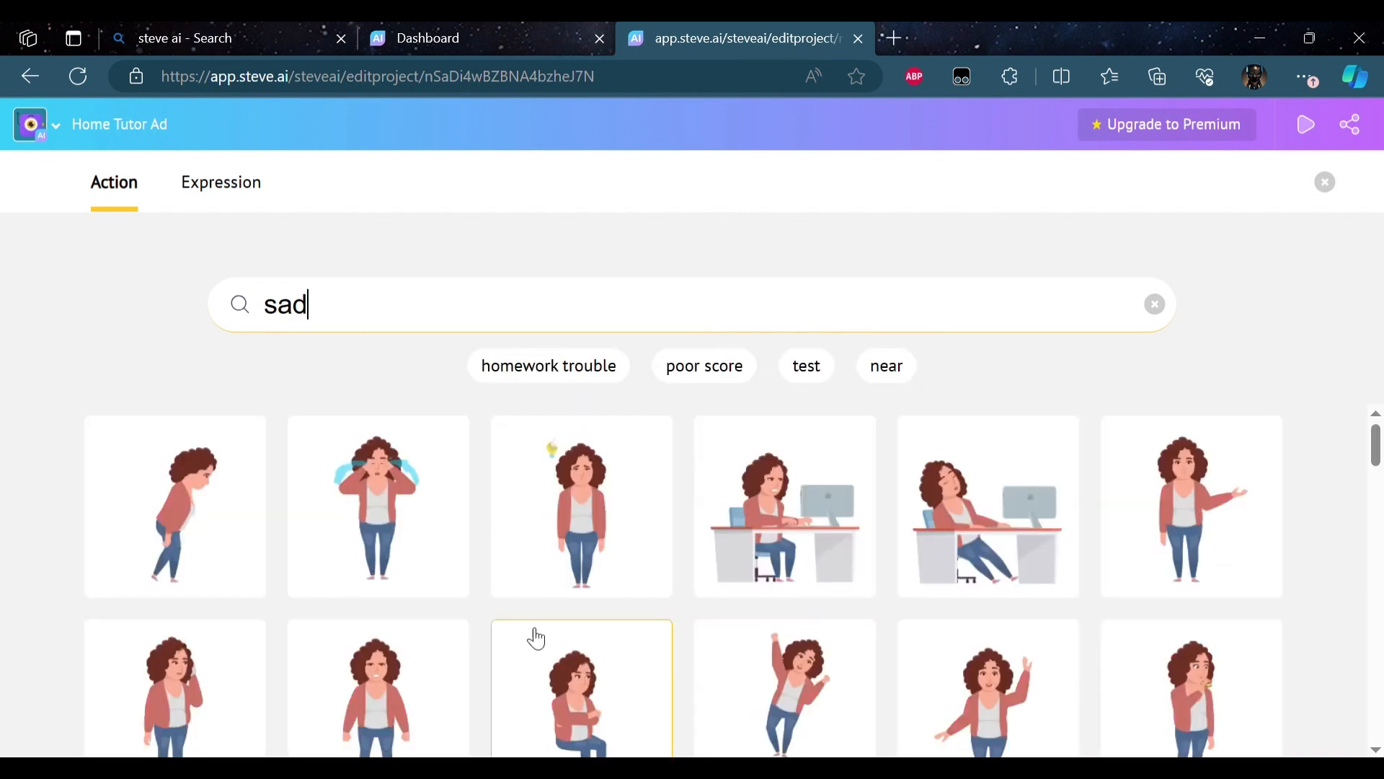
{"action": "left_click_drag", "start_coordinate": [1377, 450], "coordinate": [1377, 529]}
{"action": "scroll", "coordinate": [1352, 530], "scroll_direction": "up", "scroll_amount": 5}
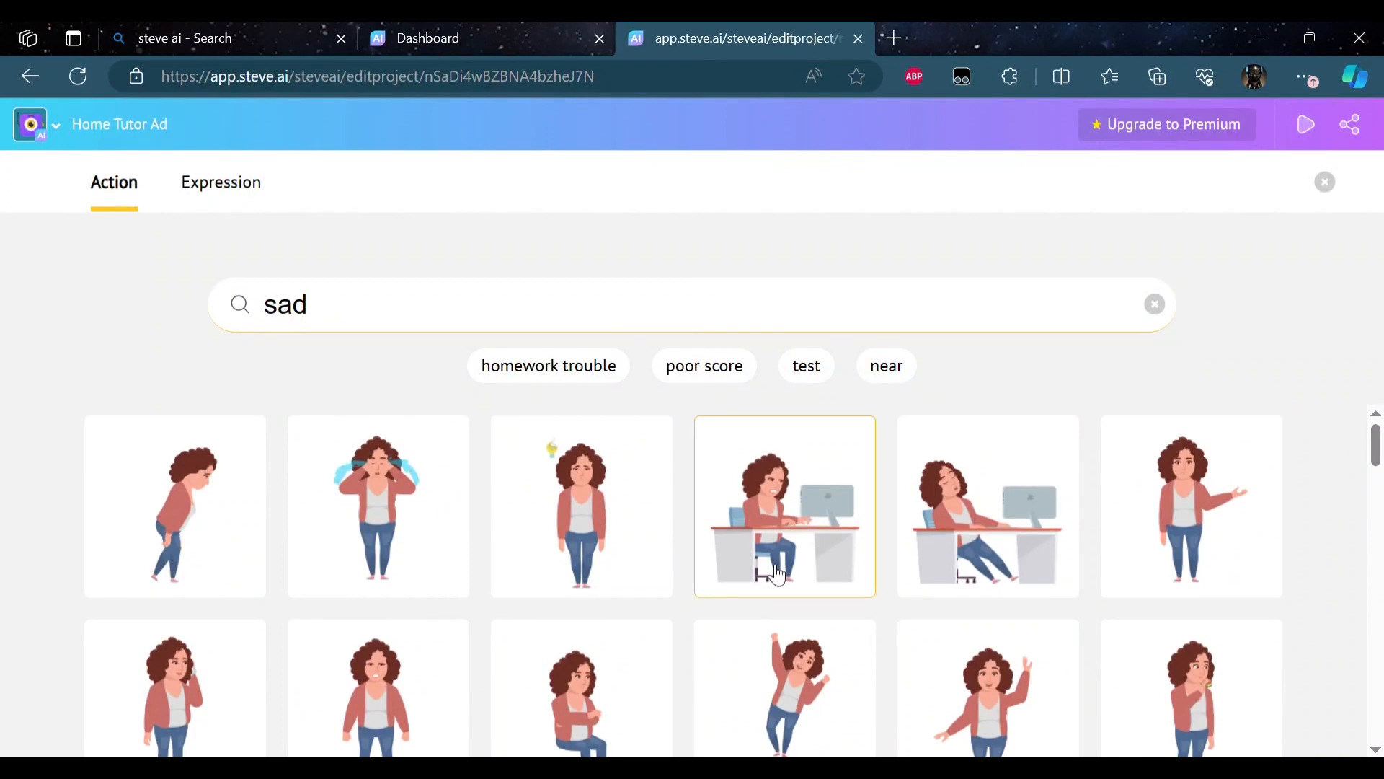
{"action": "left_click", "coordinate": [777, 575]}
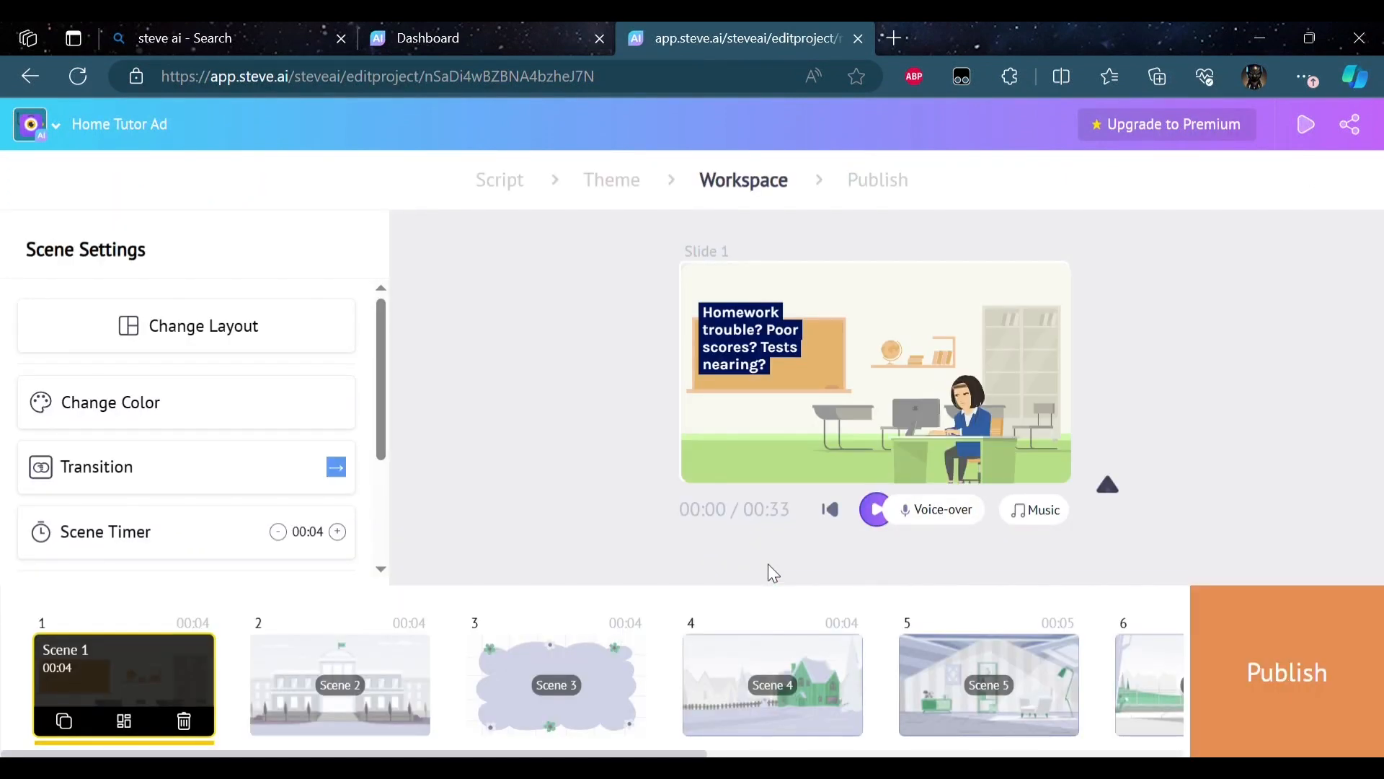
Step: Enlarge the woman at the desk and move her to the left side of Scene 1, in front of the orange board
{"action": "left_click", "coordinate": [1001, 454]}
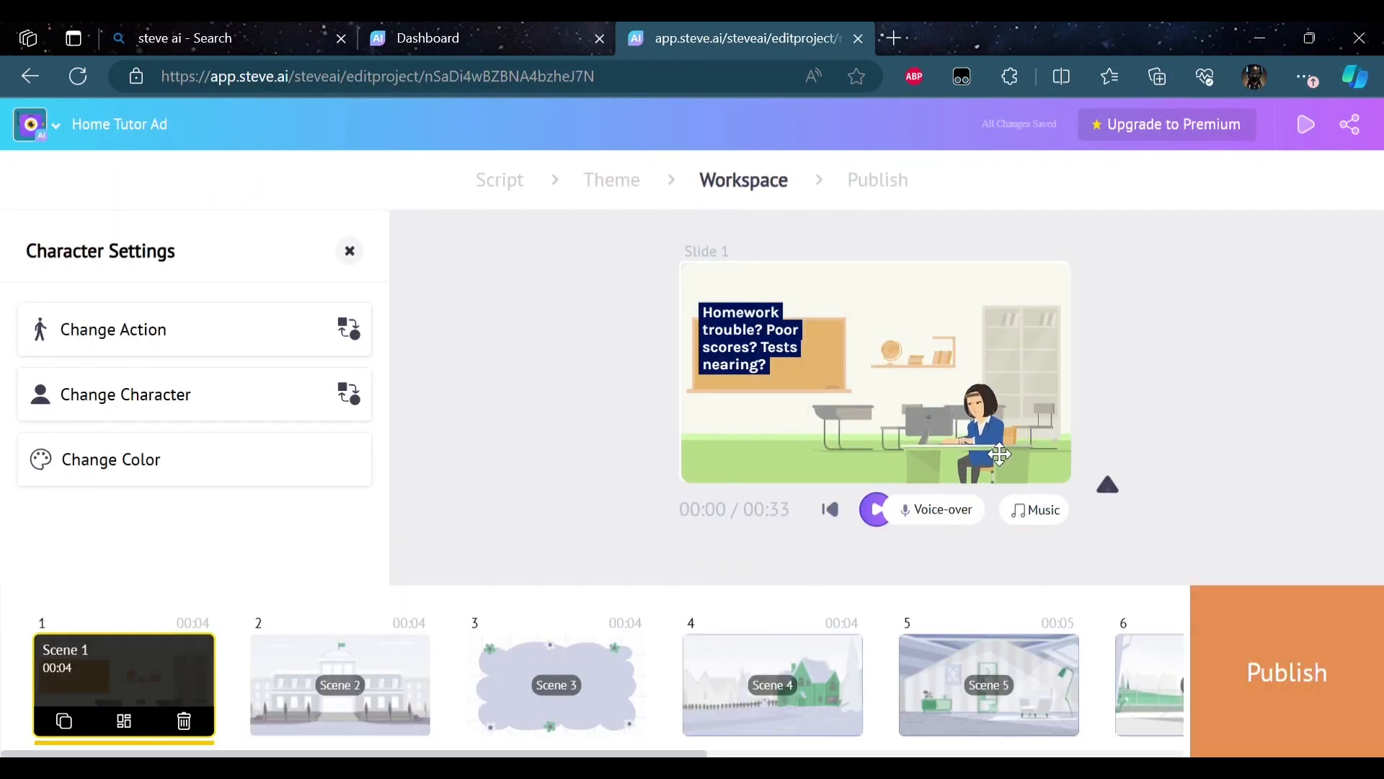
{"action": "left_click_drag", "start_coordinate": [1001, 454], "coordinate": [978, 454]}
{"action": "left_click_drag", "start_coordinate": [1031, 352], "coordinate": [1060, 380]}
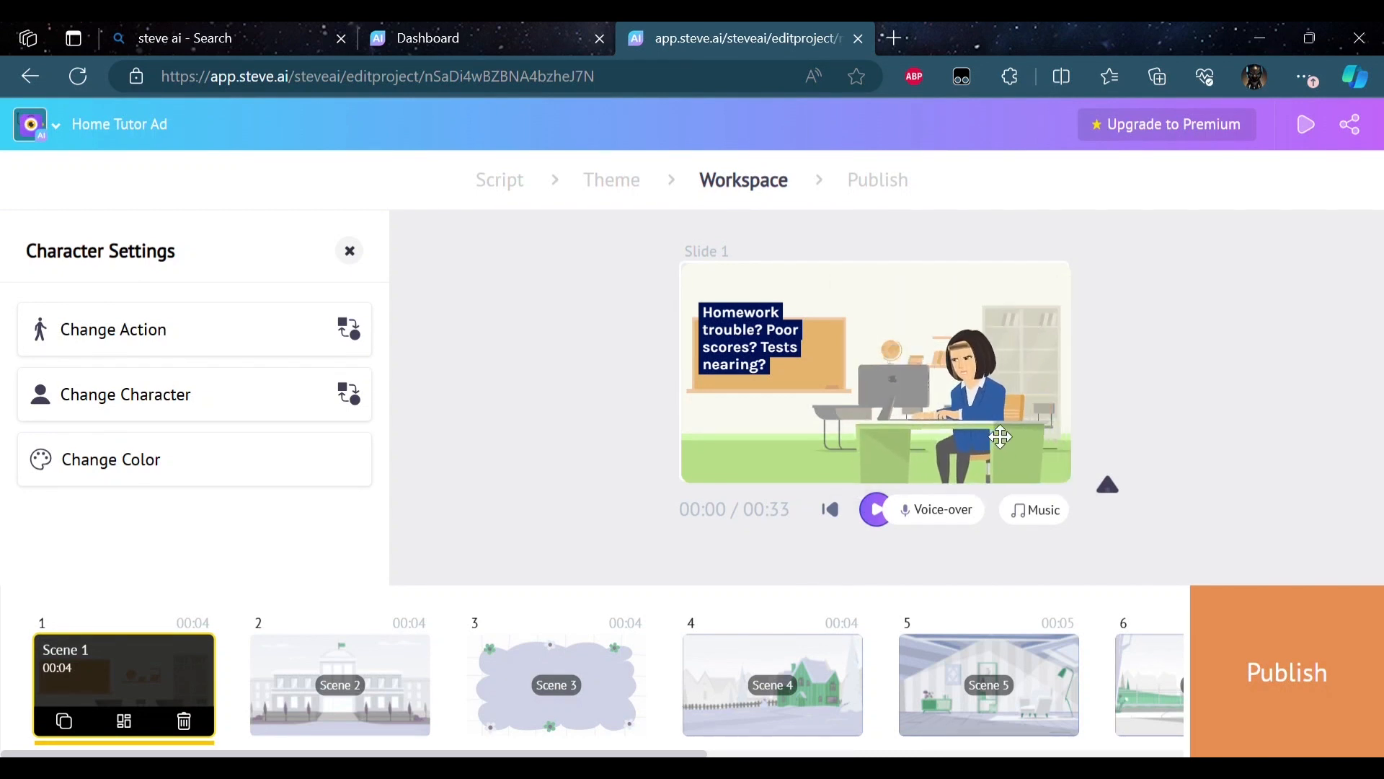
{"action": "left_click_drag", "start_coordinate": [1001, 437], "coordinate": [841, 457]}
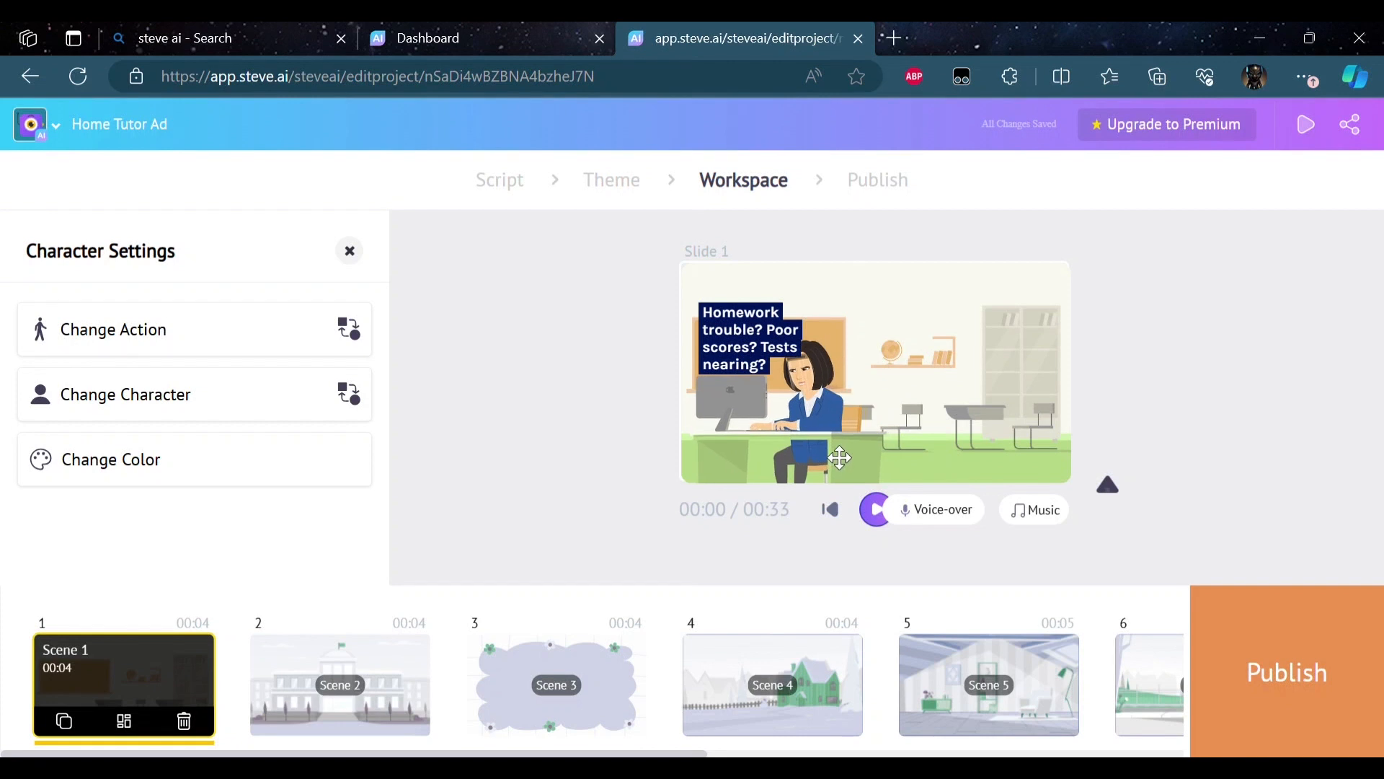
Step: Move the homework text to the upper right of Scene 1 over the bookshelf, and place the woman at the far left below the board
{"action": "left_click_drag", "start_coordinate": [788, 362], "coordinate": [952, 376]}
{"action": "left_click_drag", "start_coordinate": [769, 347], "coordinate": [983, 267]}
{"action": "left_click_drag", "start_coordinate": [971, 413], "coordinate": [863, 371]}
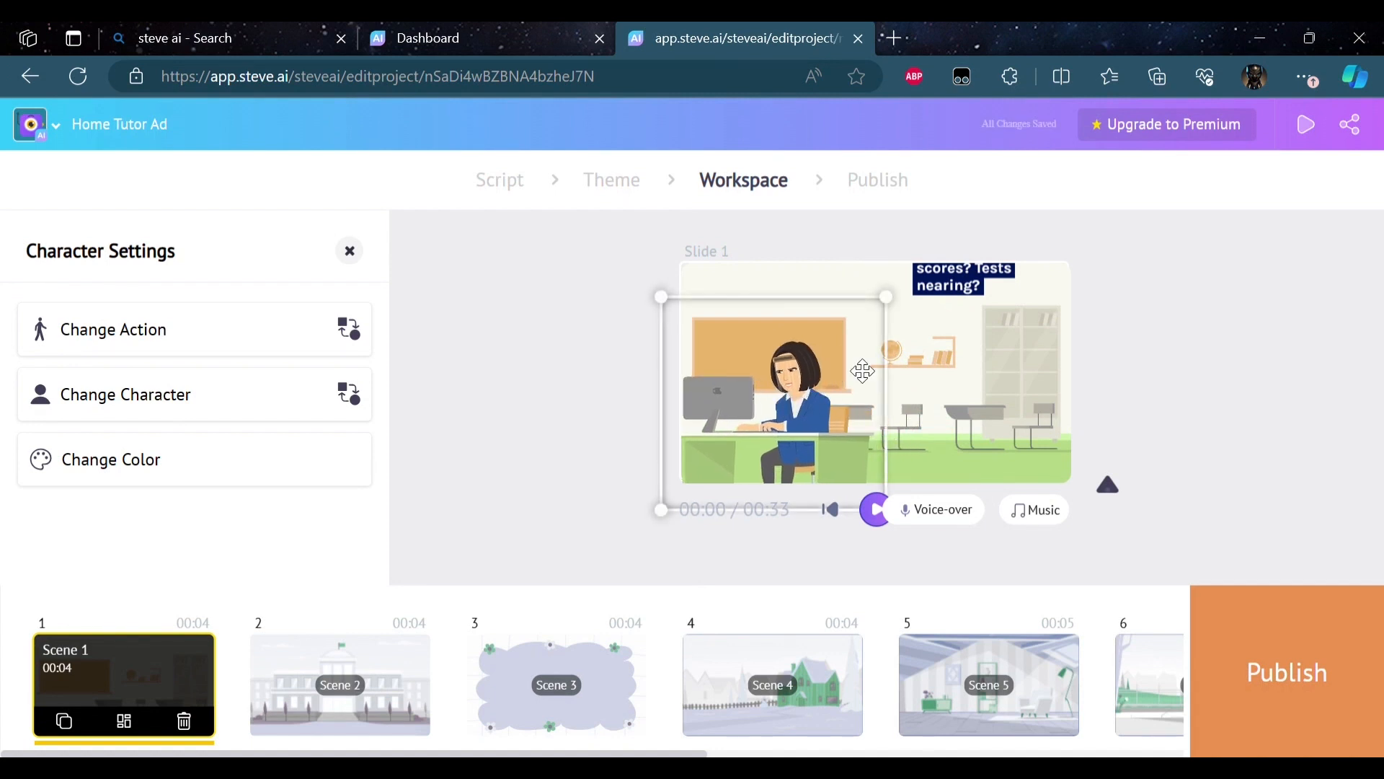
{"action": "left_click_drag", "start_coordinate": [976, 300], "coordinate": [1002, 381]}
{"action": "double_click", "coordinate": [1002, 381]}
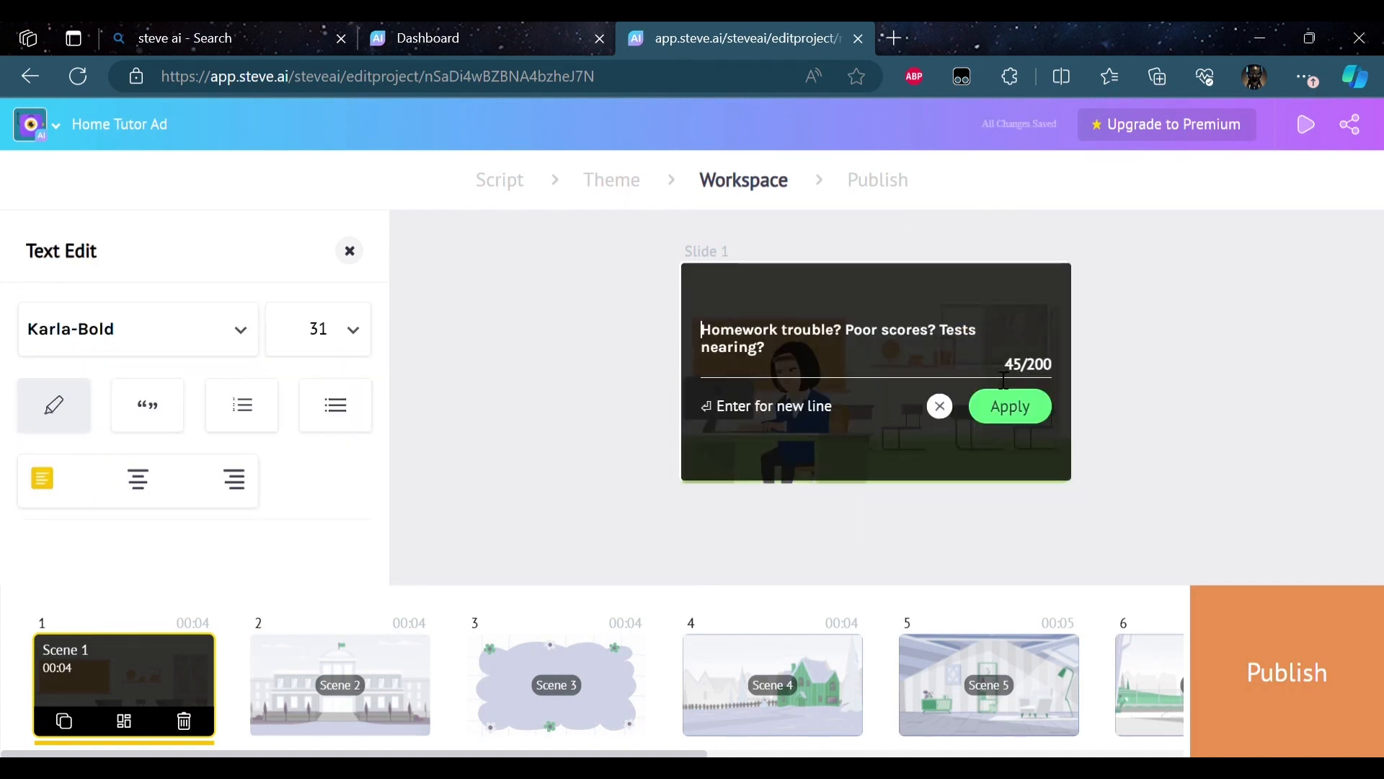
{"action": "left_click", "coordinate": [940, 408]}
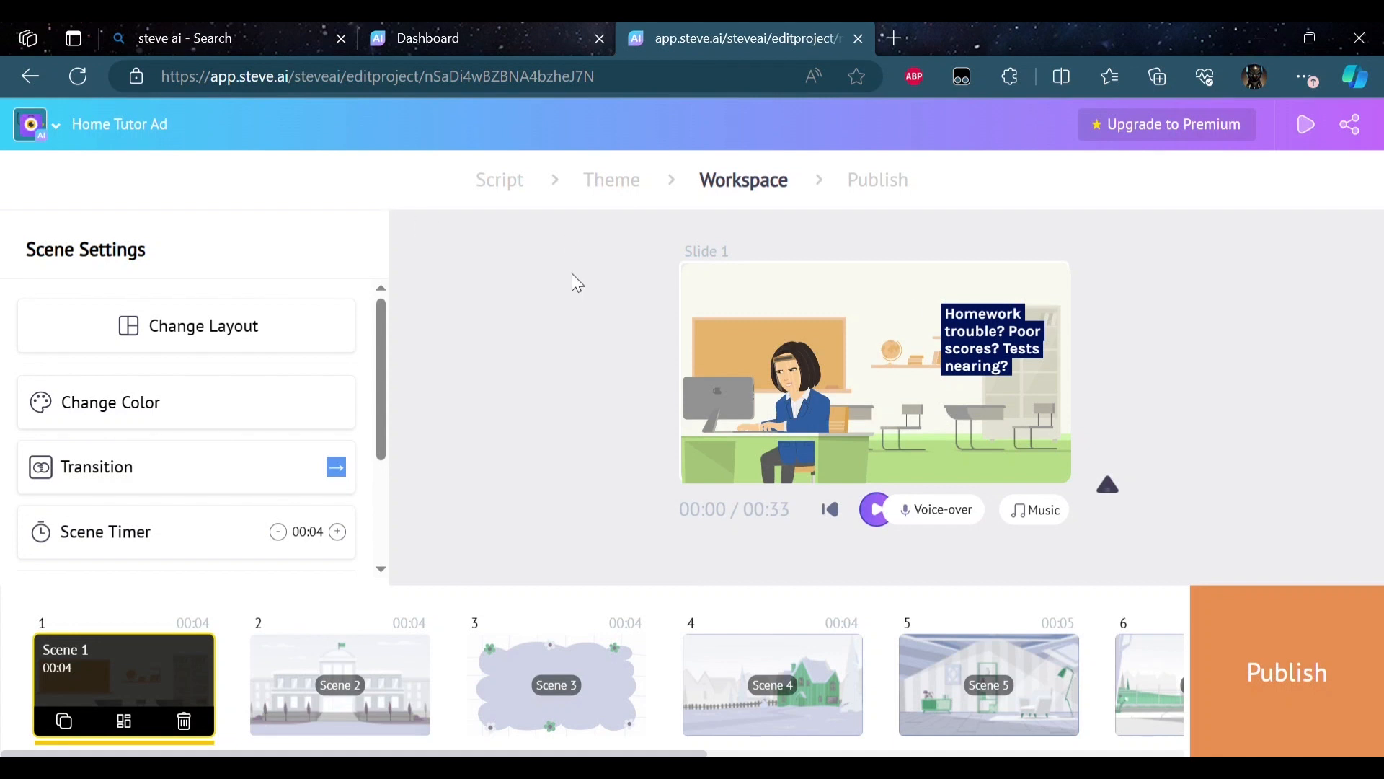
Step: Align the homework text in Scene 1 to the top-right cell of the text grid
{"action": "left_click", "coordinate": [1000, 360]}
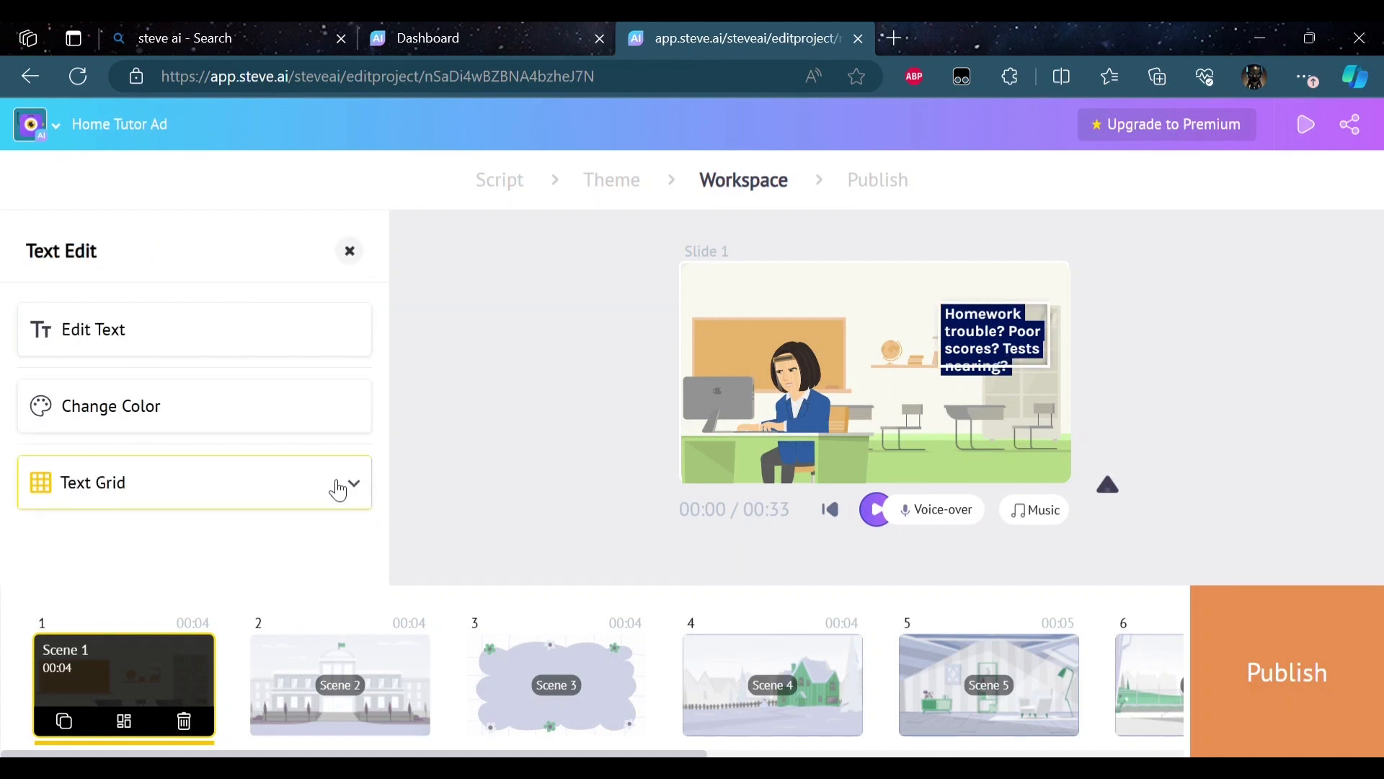
{"action": "left_click", "coordinate": [339, 498]}
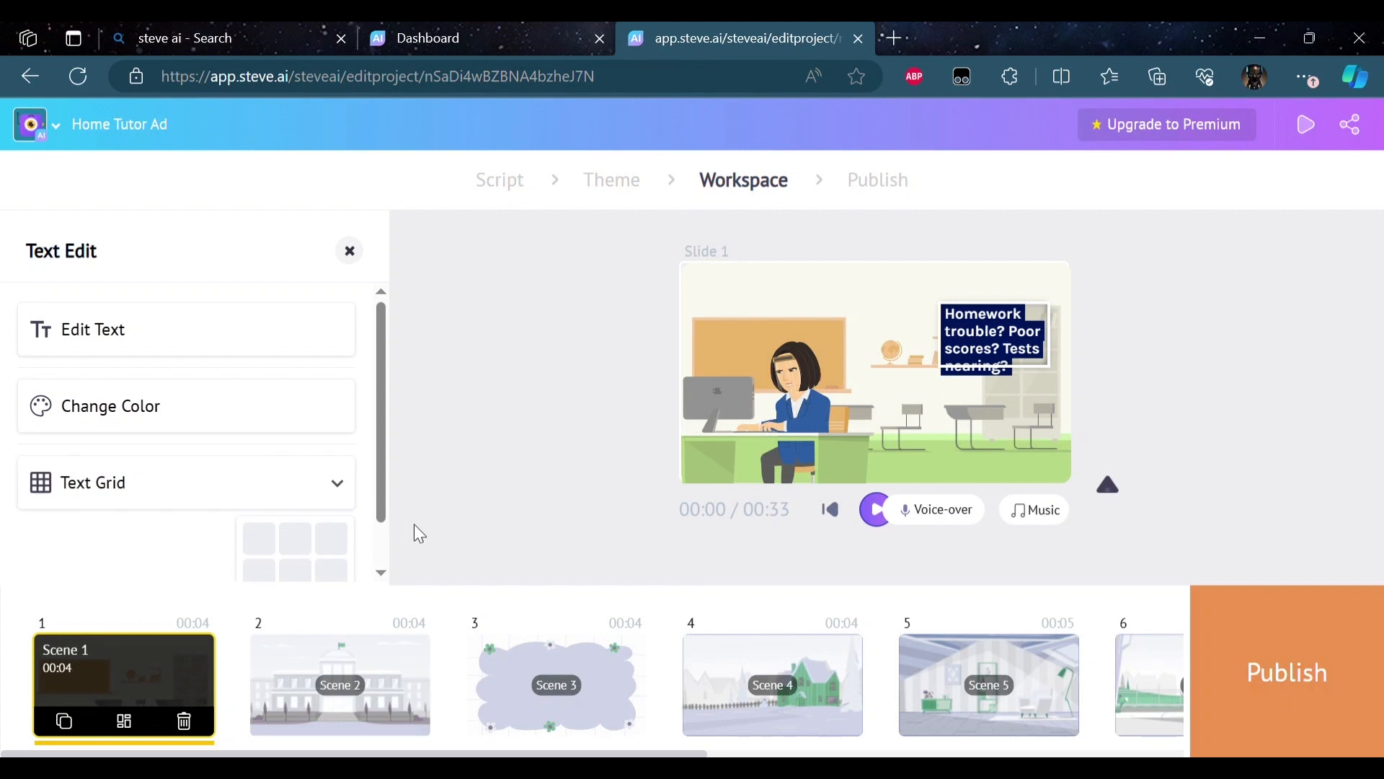
{"action": "left_click", "coordinate": [315, 574]}
{"action": "left_click", "coordinate": [318, 550]}
{"action": "left_click", "coordinate": [346, 550]}
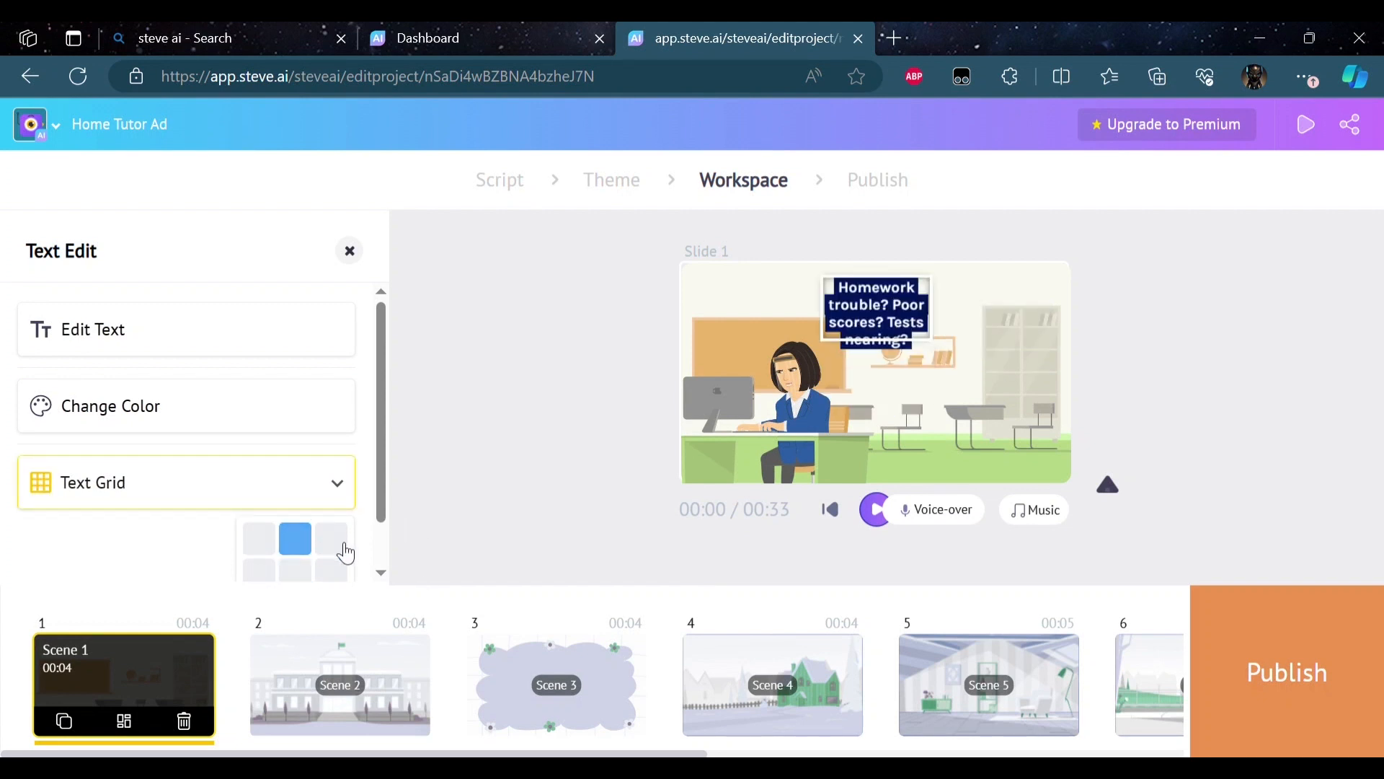
{"action": "left_click", "coordinate": [384, 454]}
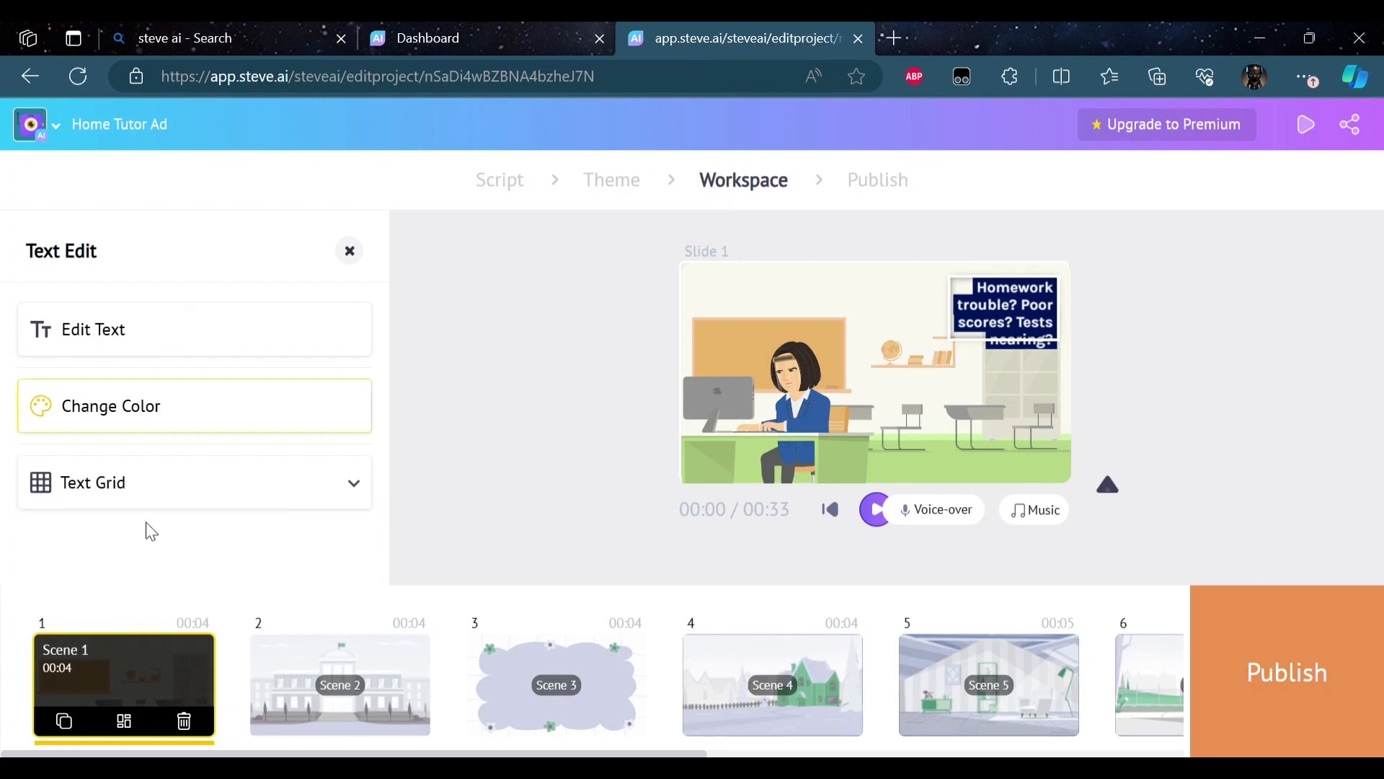
{"action": "left_click", "coordinate": [590, 500]}
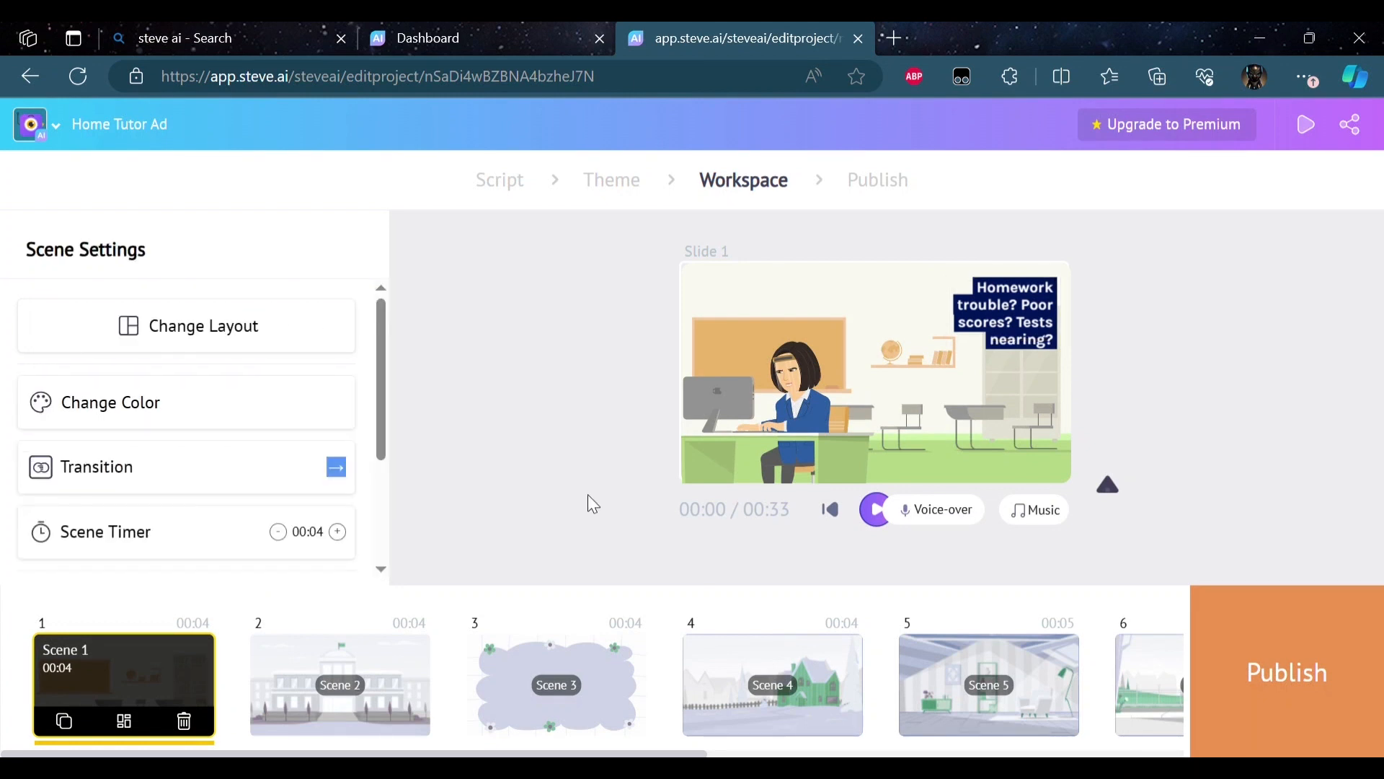
Step: In Scene 2, move the teacher with the whiteboard to the right side and the "Any subject! Any grade!" text to the upper left
{"action": "left_click", "coordinate": [404, 706]}
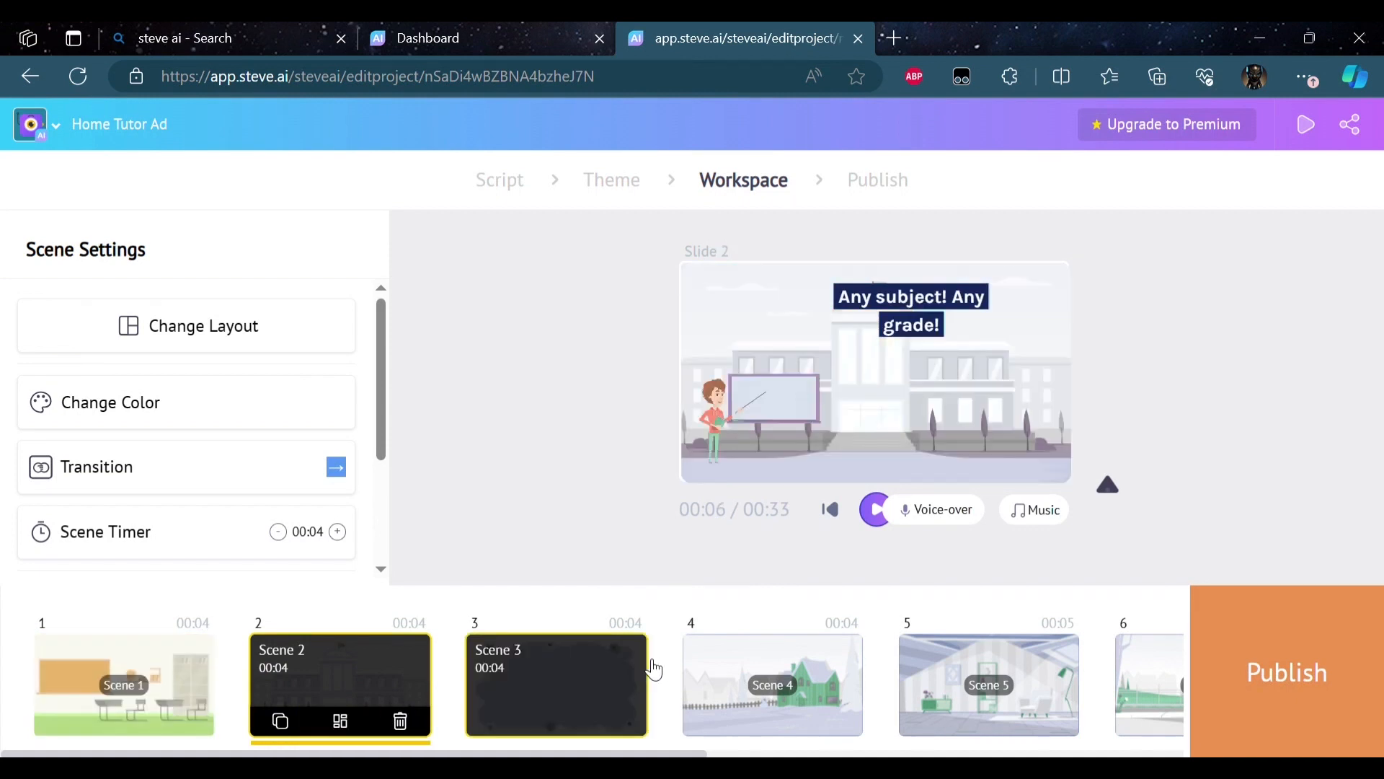
{"action": "left_click_drag", "start_coordinate": [766, 429], "coordinate": [1014, 438]}
{"action": "left_click", "coordinate": [905, 326]}
{"action": "left_click_drag", "start_coordinate": [904, 326], "coordinate": [772, 321]}
{"action": "left_click", "coordinate": [996, 448]}
{"action": "left_click", "coordinate": [808, 444]}
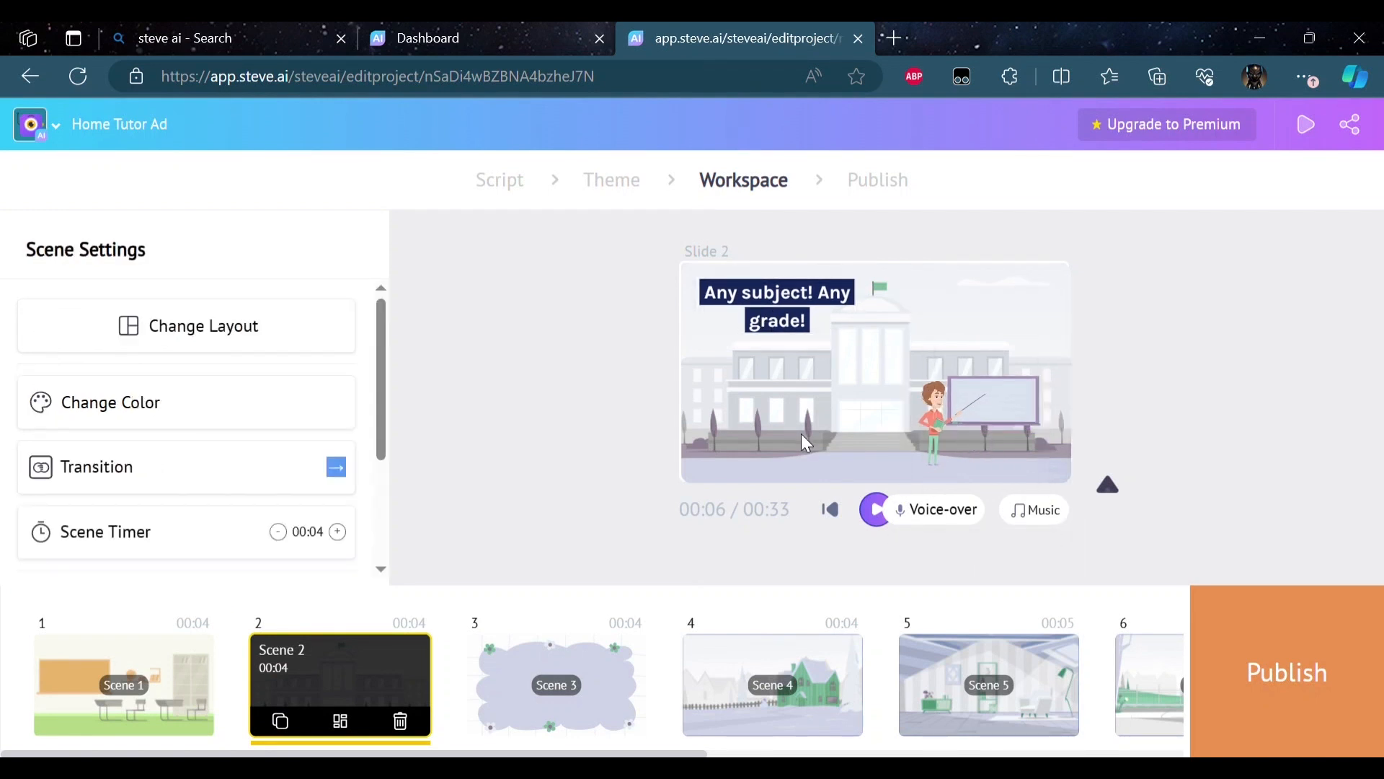
Step: Delete Scene 3, the one with the waving woman and the "Hello" text
{"action": "left_click", "coordinate": [569, 719]}
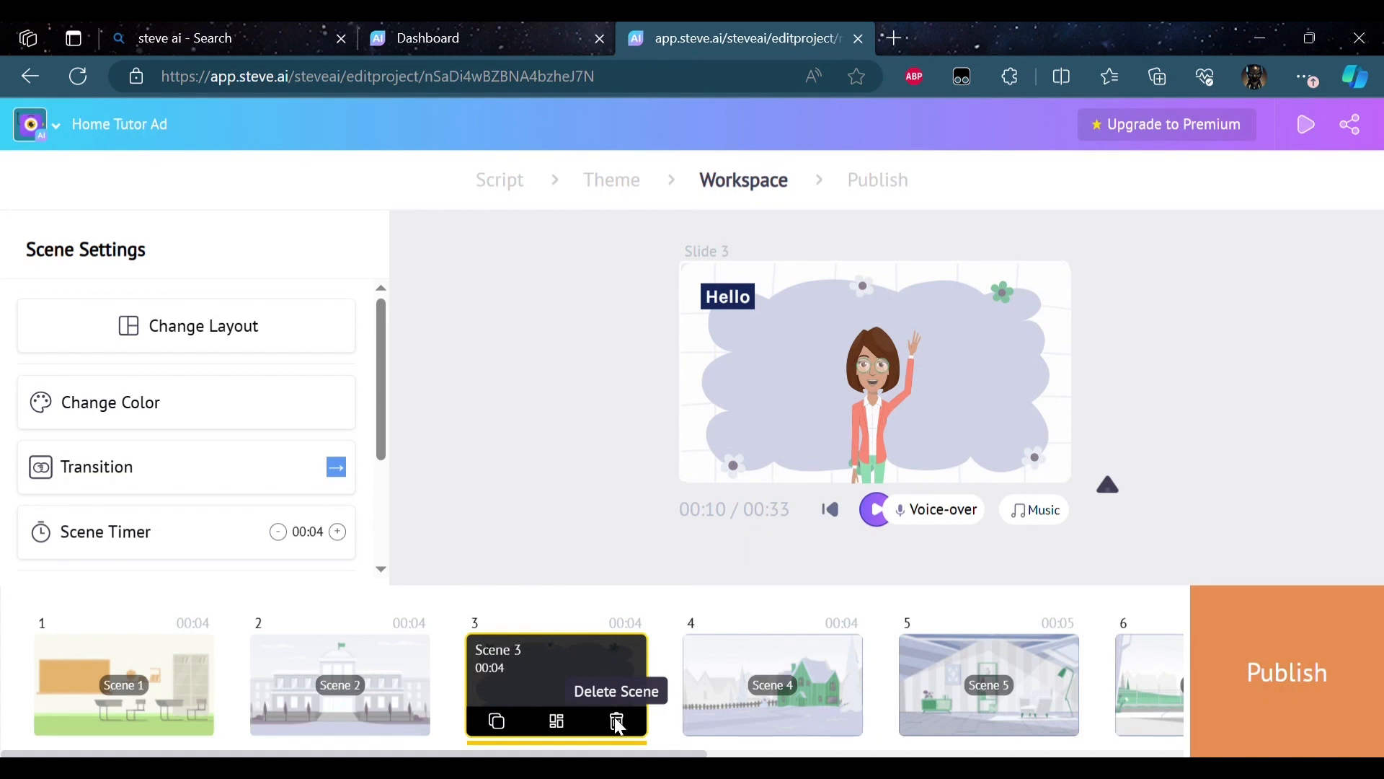
{"action": "left_click", "coordinate": [617, 722]}
{"action": "left_click", "coordinate": [662, 514]}
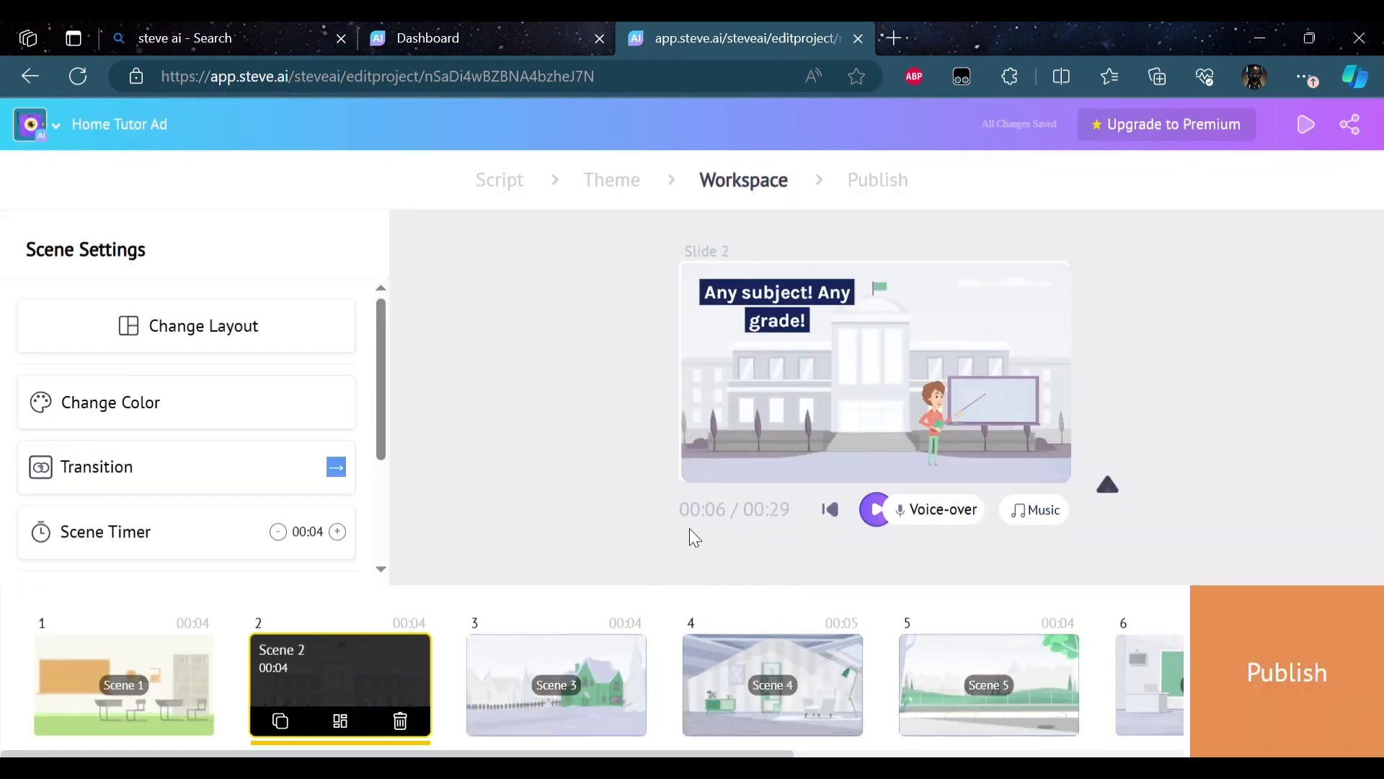
Step: Review the remaining scenes through Scene 7 and add an outro at the end of the video
{"action": "left_click", "coordinate": [530, 676]}
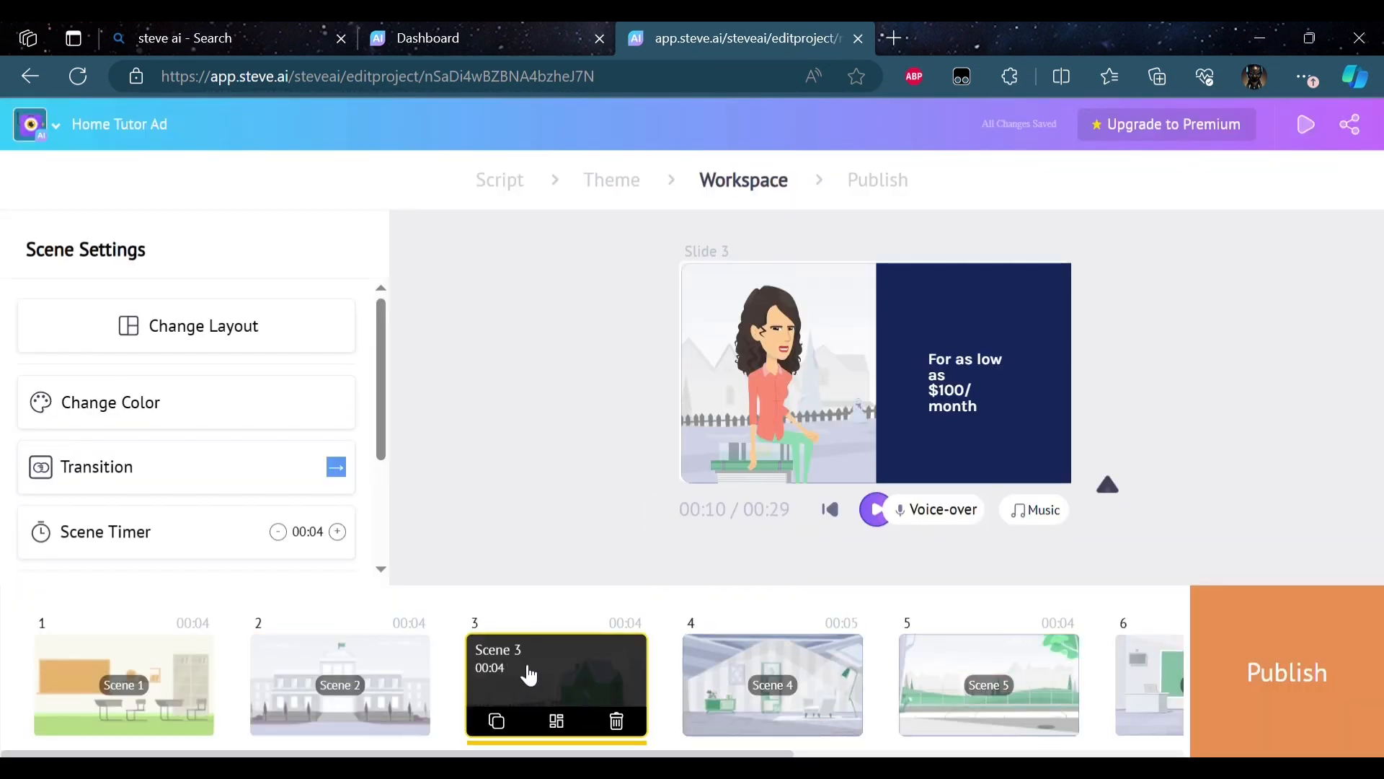
{"action": "left_click", "coordinate": [705, 693]}
{"action": "left_click", "coordinate": [989, 697]}
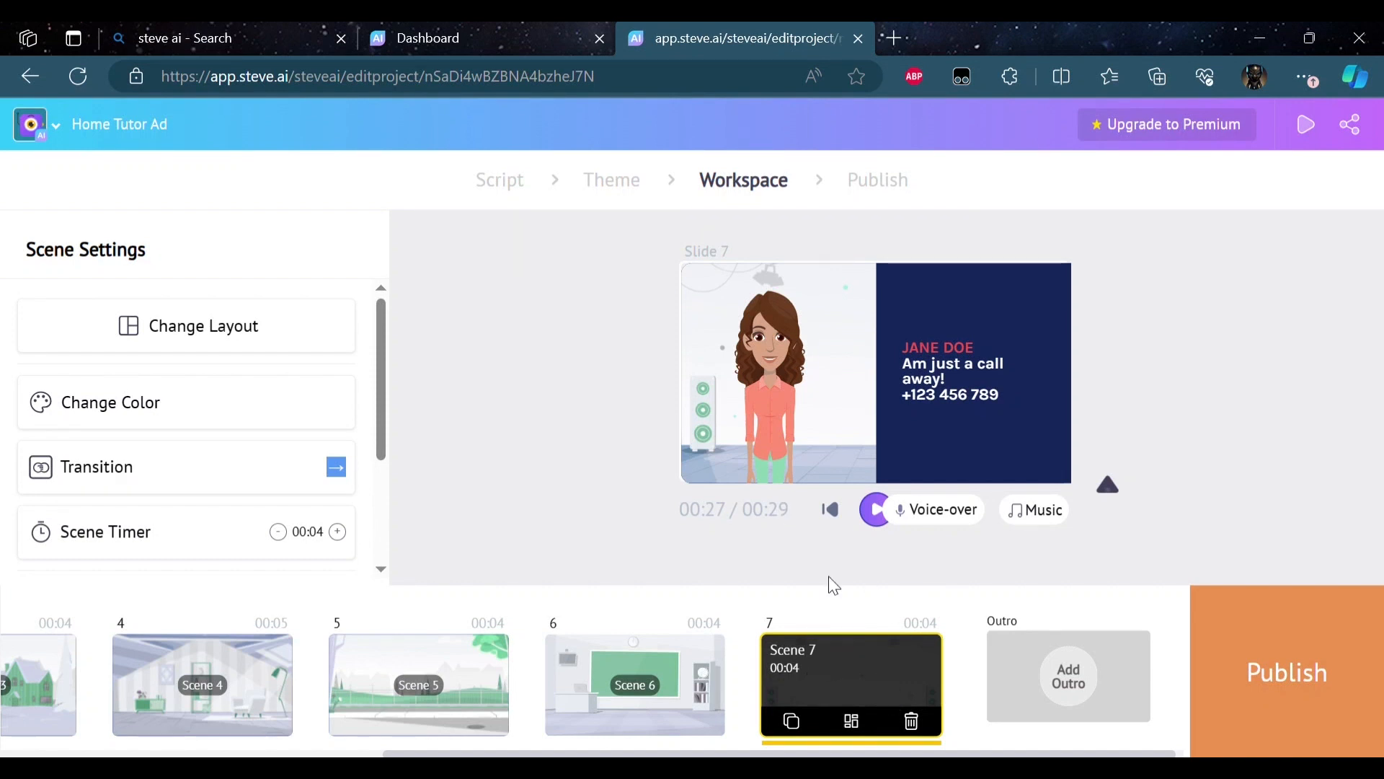
{"action": "left_click", "coordinate": [1074, 673]}
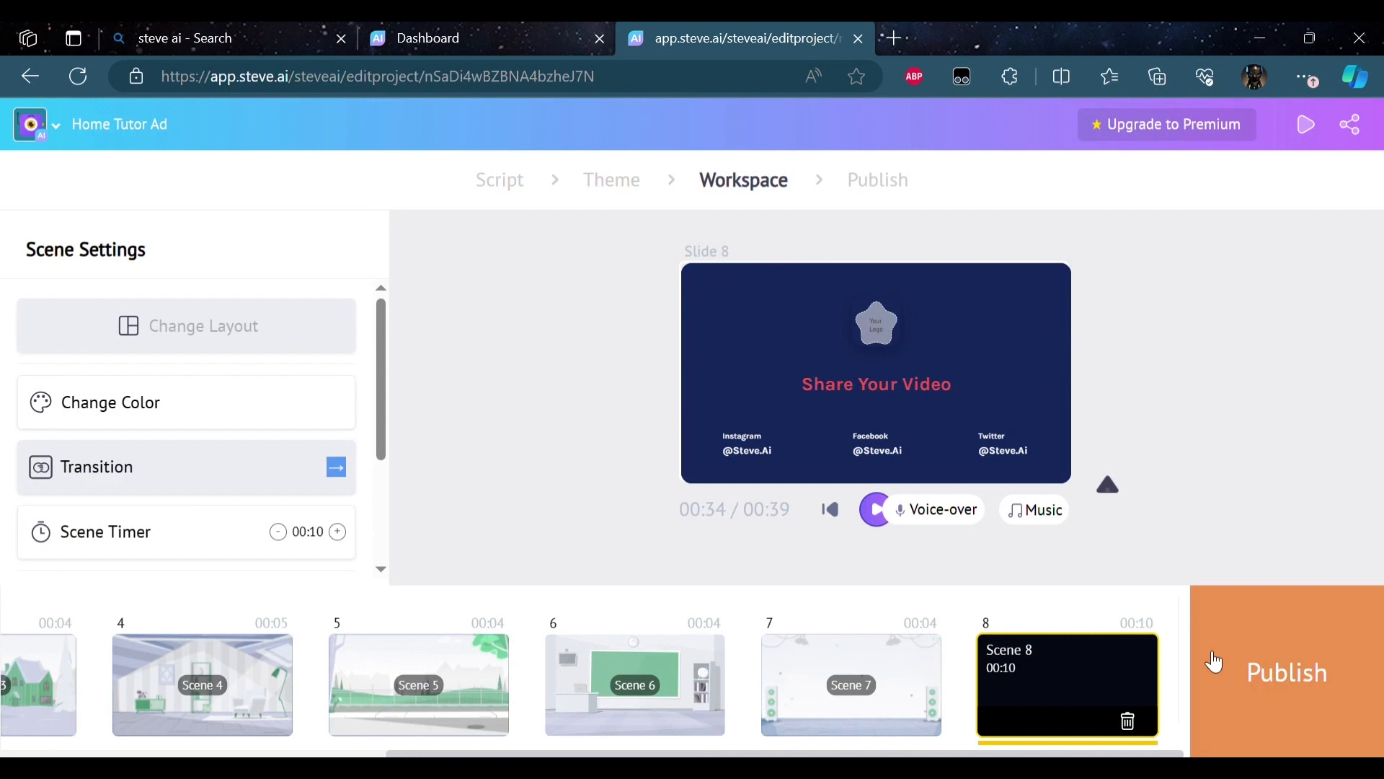
Step: Proceed to publishing the video and review the available download sizes, keeping HD 720p
{"action": "left_click", "coordinate": [1287, 661]}
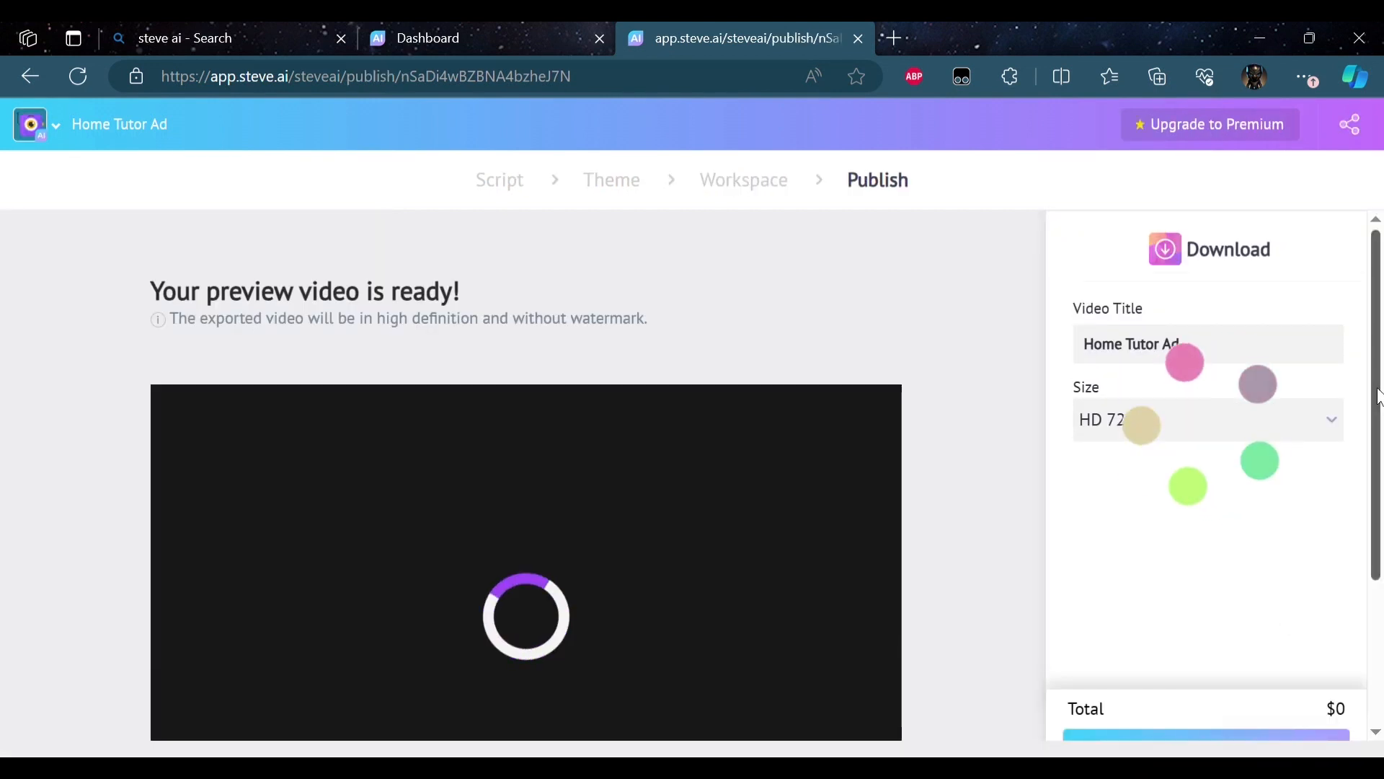
{"action": "left_click_drag", "start_coordinate": [1382, 393], "coordinate": [1362, 309]}
{"action": "left_click", "coordinate": [1329, 424]}
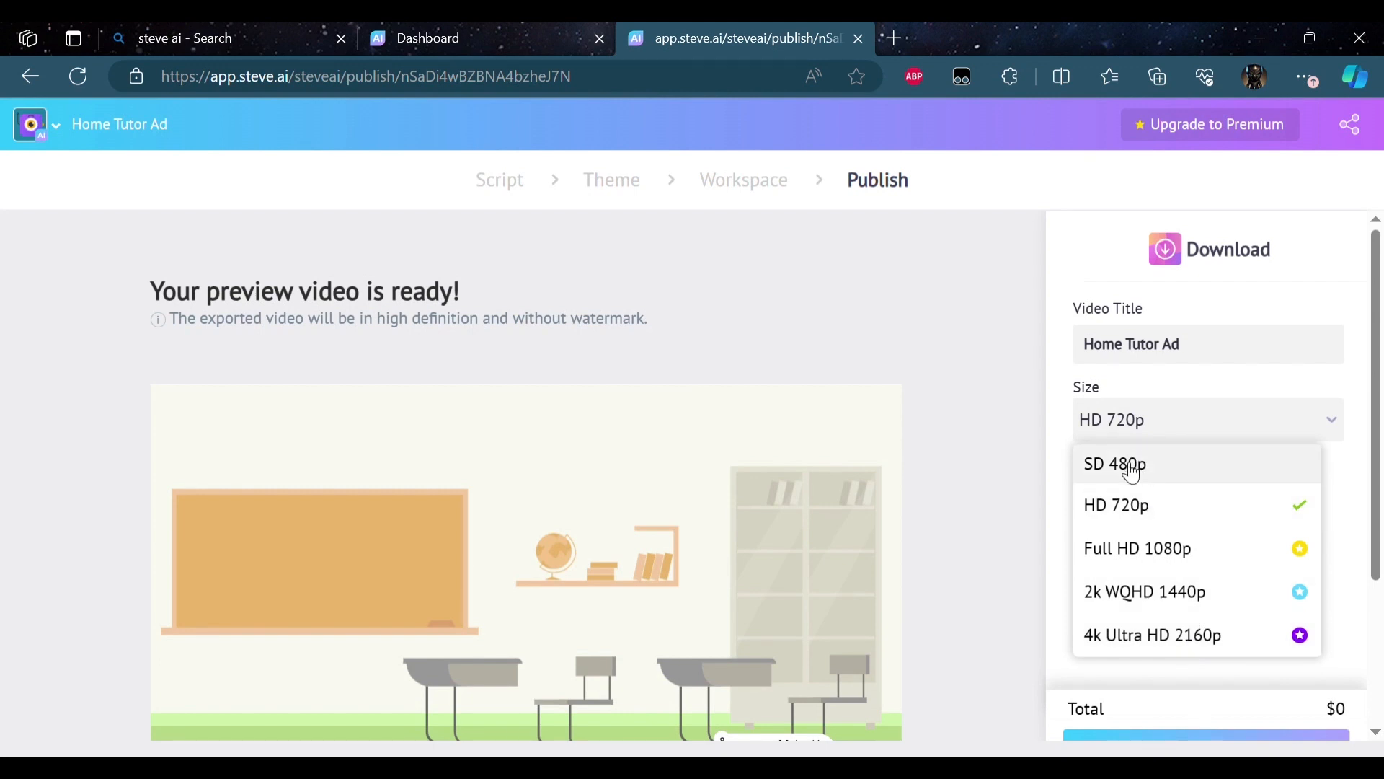
{"action": "left_click", "coordinate": [1182, 424]}
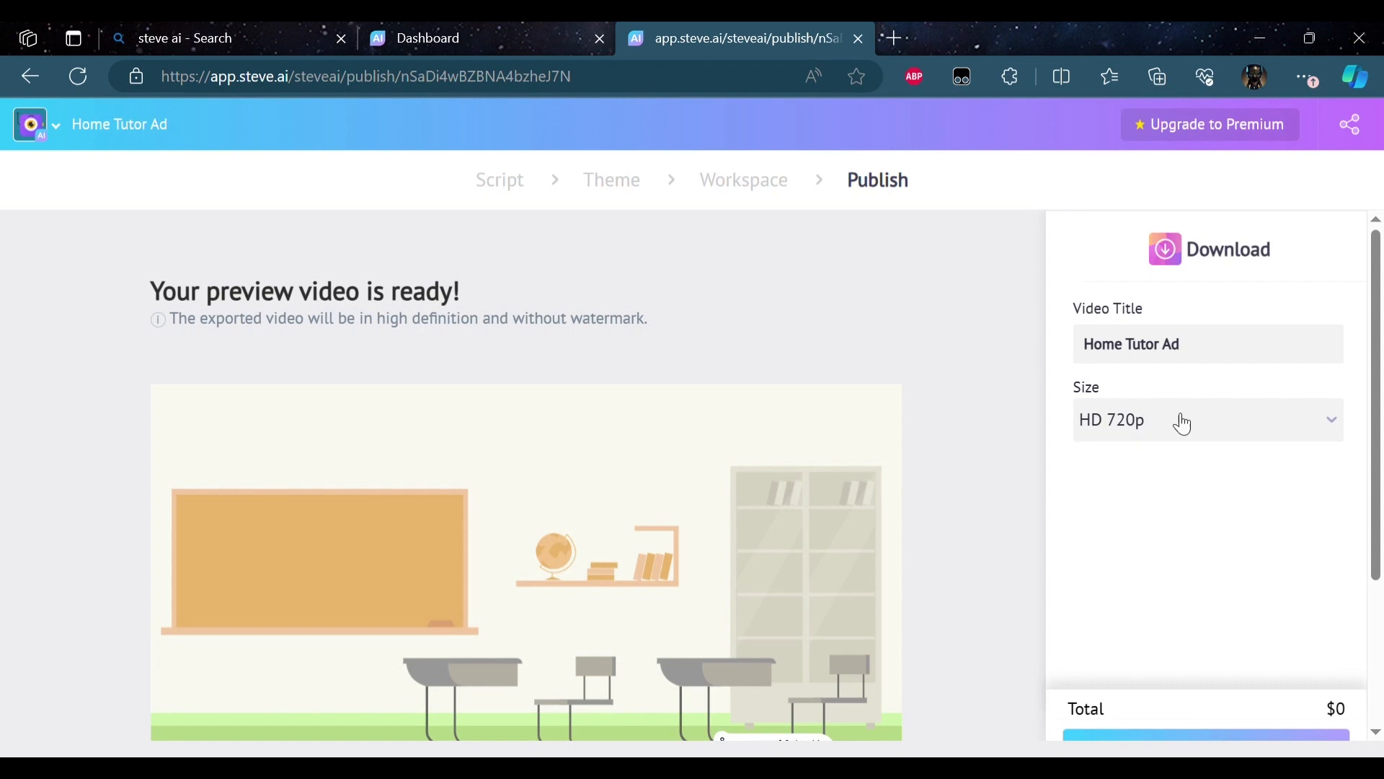
Step: Change the video title to "Home Teacher"
{"action": "left_click_drag", "start_coordinate": [1166, 367], "coordinate": [1043, 378]}
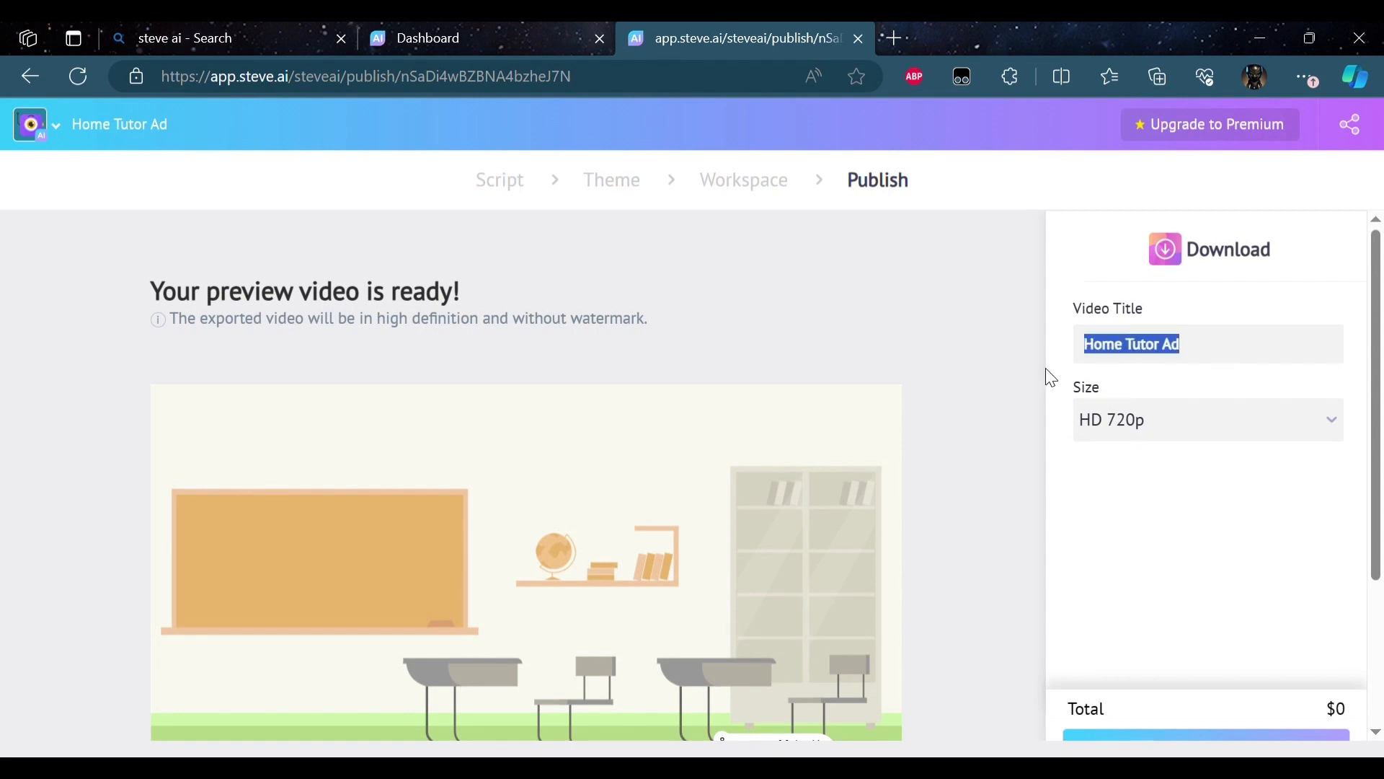
{"action": "type", "text": "Home Teacher"}
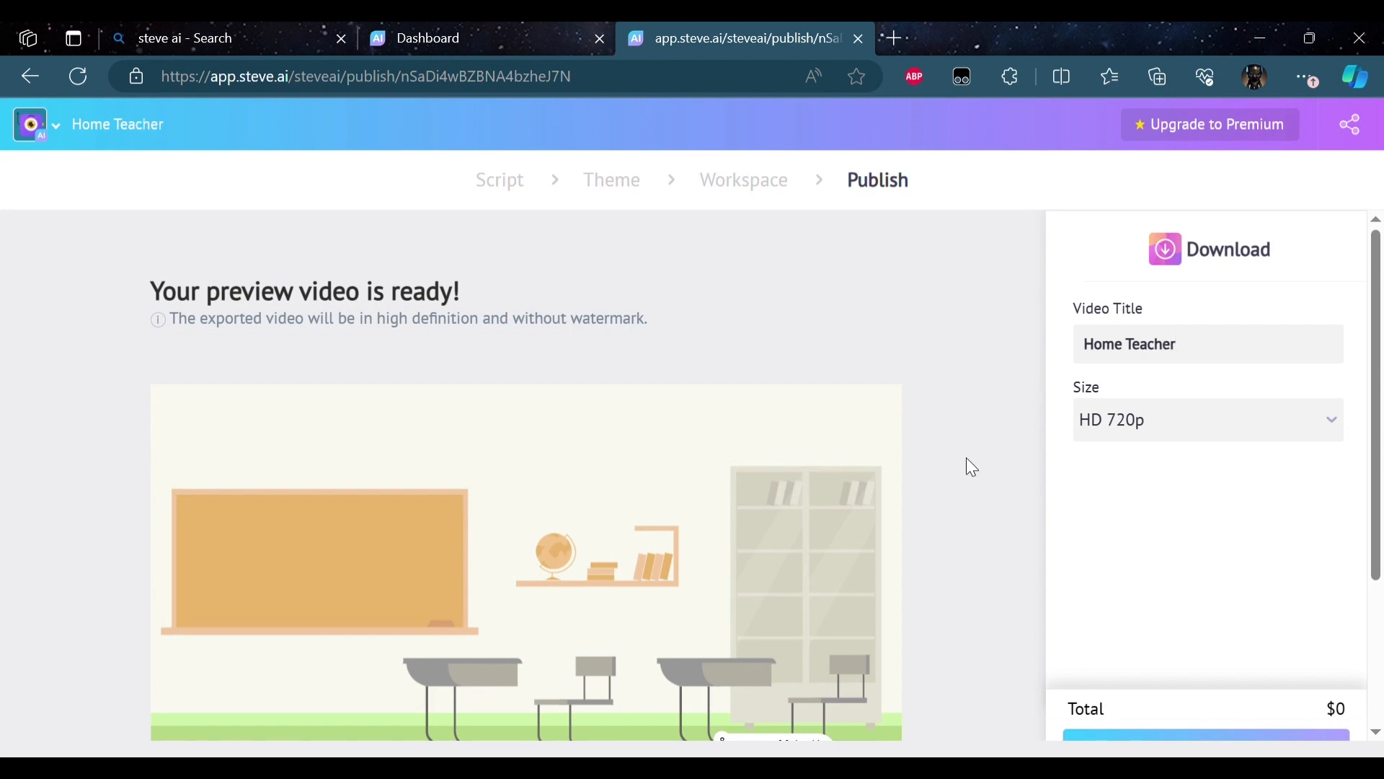
{"action": "mouse_move", "coordinate": [1380, 344]}
{"action": "left_mouse_down"}
{"action": "mouse_move", "coordinate": [1369, 430]}
{"action": "mouse_move", "coordinate": [1353, 341]}
{"action": "left_mouse_up"}
Step: Examine the watermark note, the preview video and the download option on the publish page
{"action": "left_click_drag", "start_coordinate": [551, 326], "coordinate": [856, 328]}
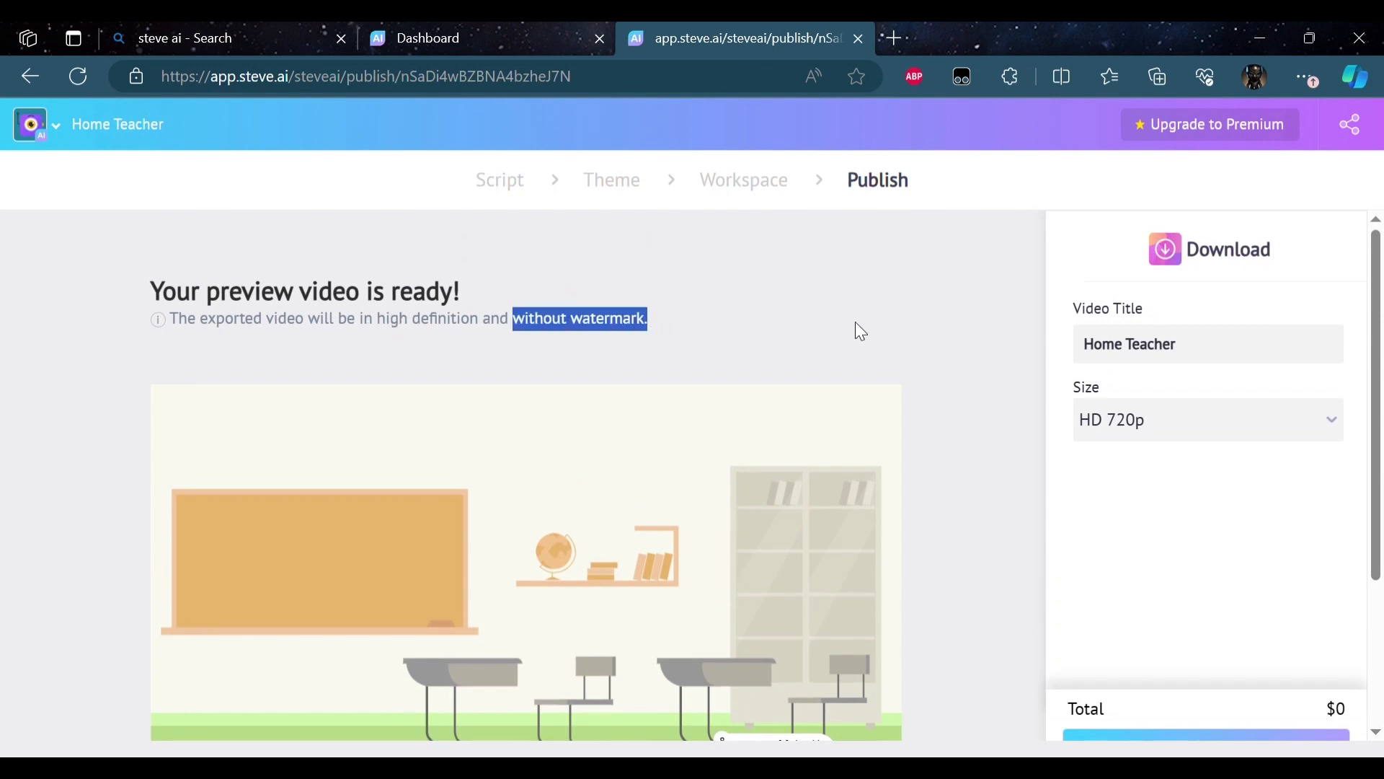
{"action": "scroll", "coordinate": [1171, 427], "scroll_direction": "down", "scroll_amount": 3}
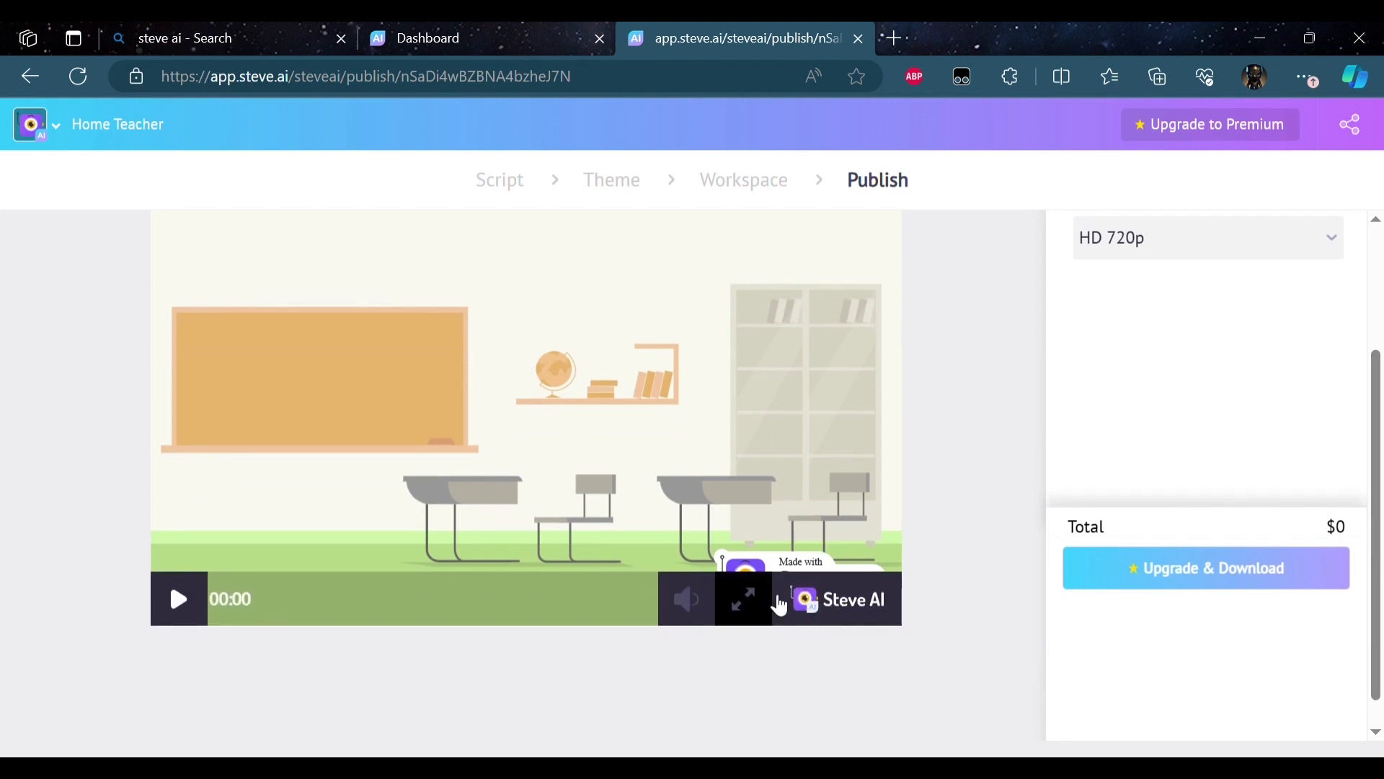
{"action": "left_click_drag", "start_coordinate": [1379, 513], "coordinate": [1380, 427]}
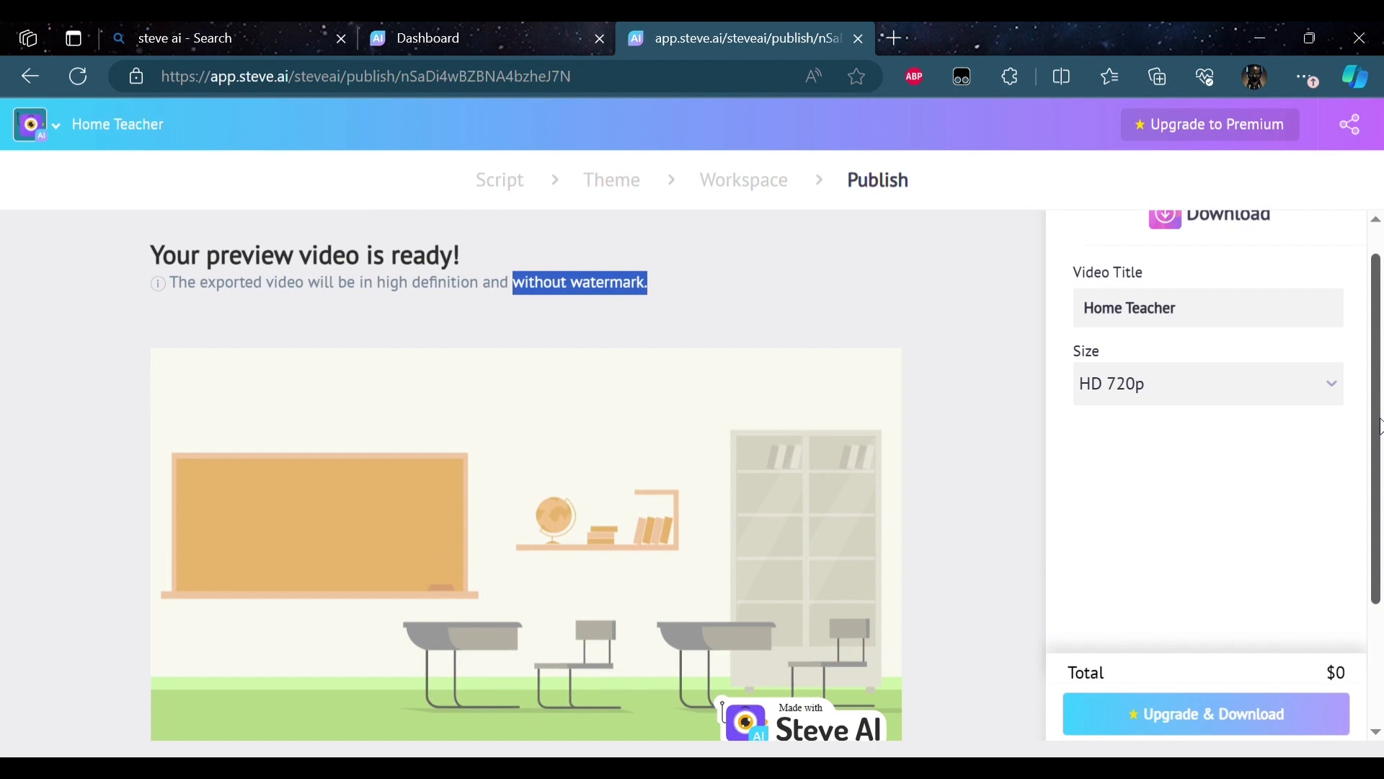